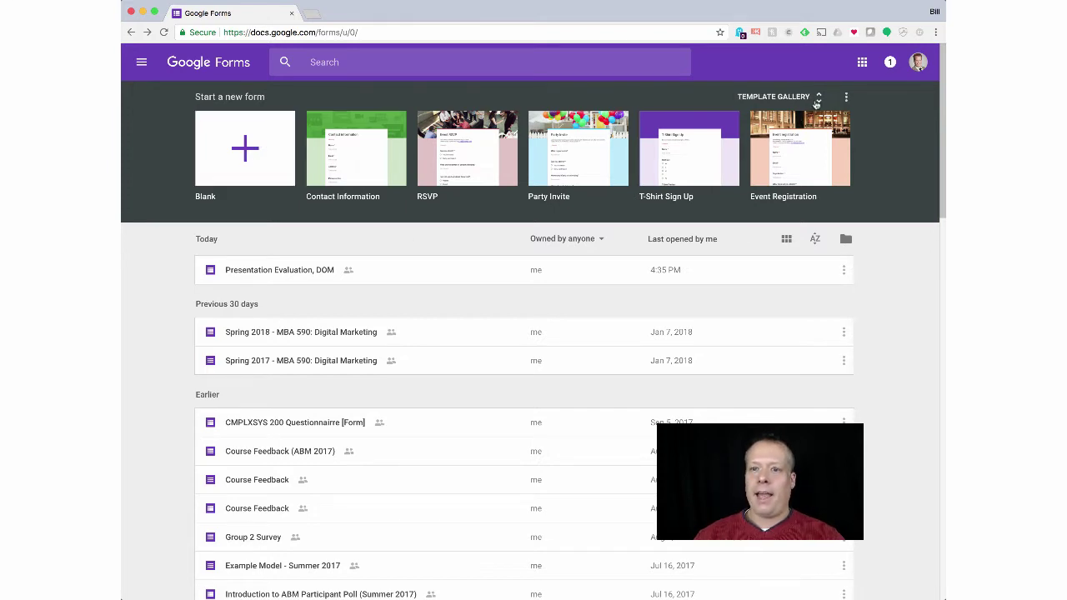
Step: Browse the template gallery, then create a new blank form
{"action": "left_click", "coordinate": [812, 101]}
{"action": "scroll", "coordinate": [567, 340], "scroll_direction": "down", "scroll_amount": 5}
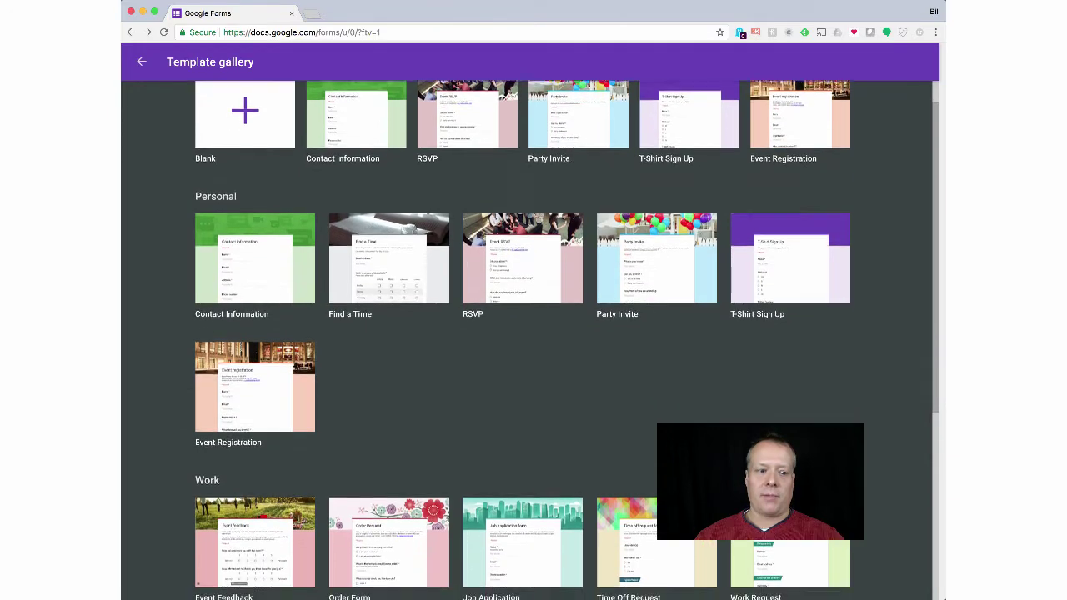
{"action": "scroll", "coordinate": [567, 340], "scroll_direction": "down", "scroll_amount": 3}
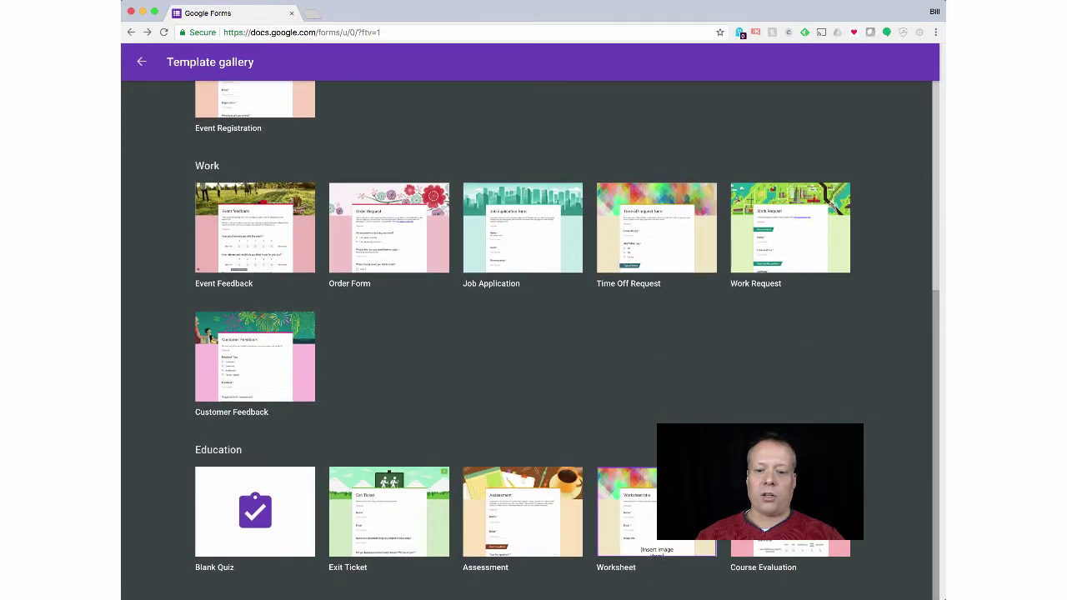
{"action": "scroll", "coordinate": [628, 462], "scroll_direction": "up", "scroll_amount": 2}
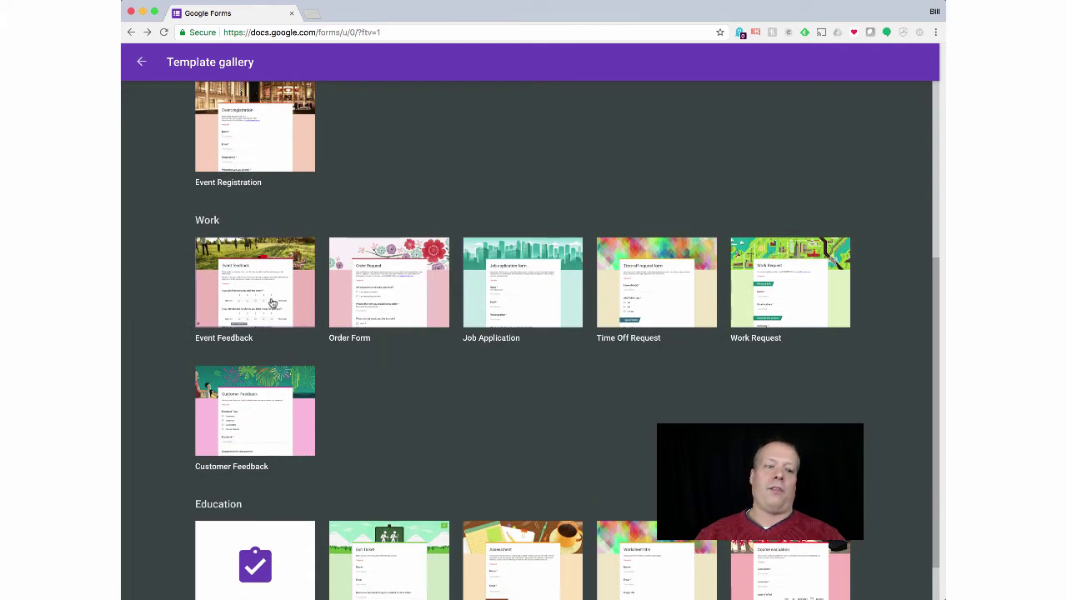
{"action": "scroll", "coordinate": [373, 395], "scroll_direction": "up", "scroll_amount": 1}
{"action": "scroll", "coordinate": [373, 395], "scroll_direction": "up", "scroll_amount": 5}
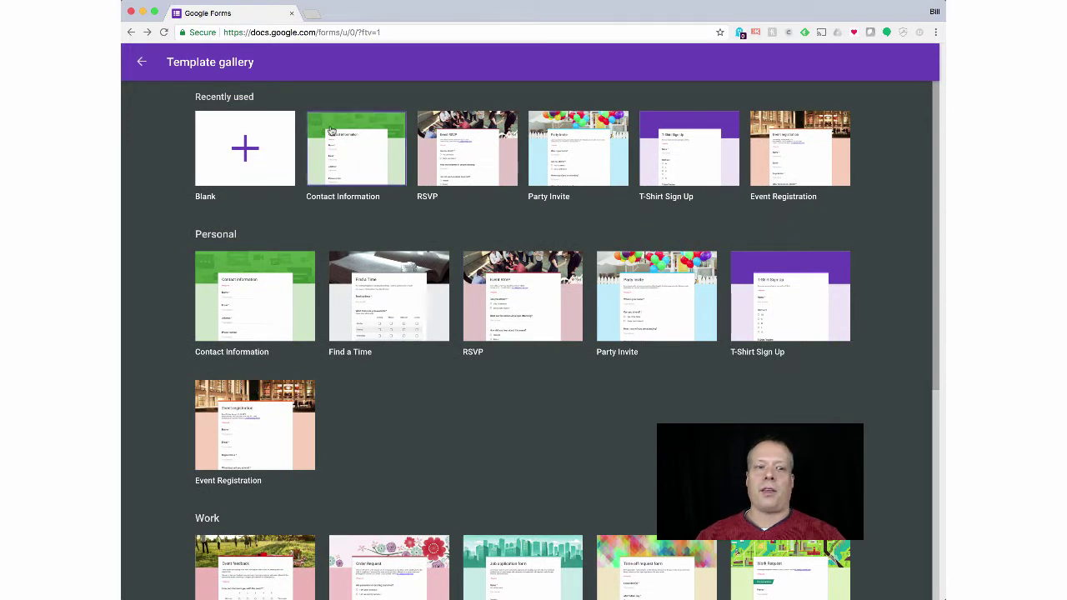
{"action": "left_click", "coordinate": [252, 155]}
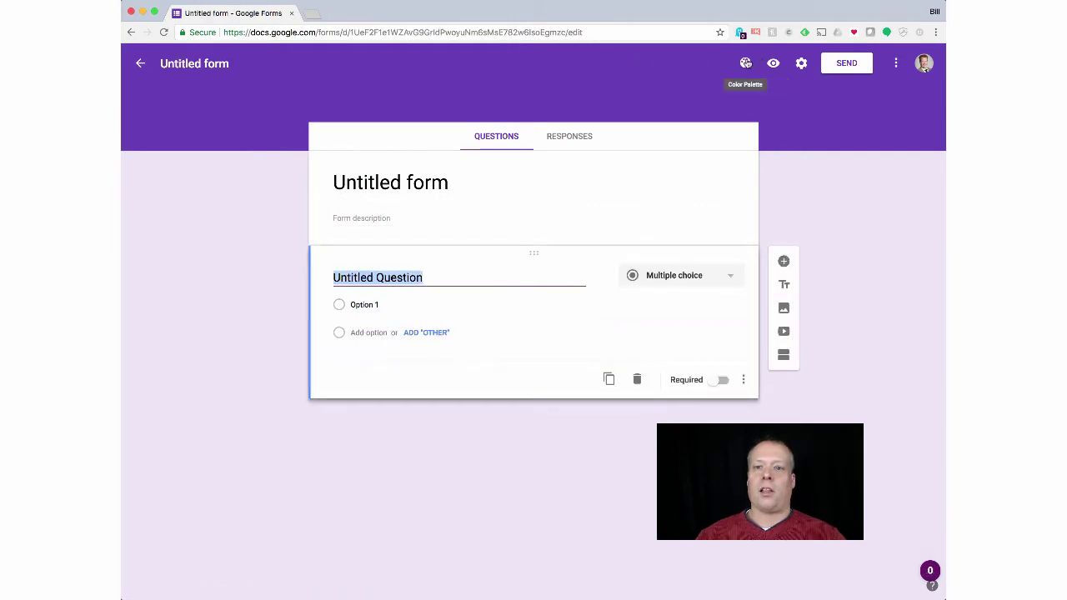
{"action": "left_click", "coordinate": [745, 62]}
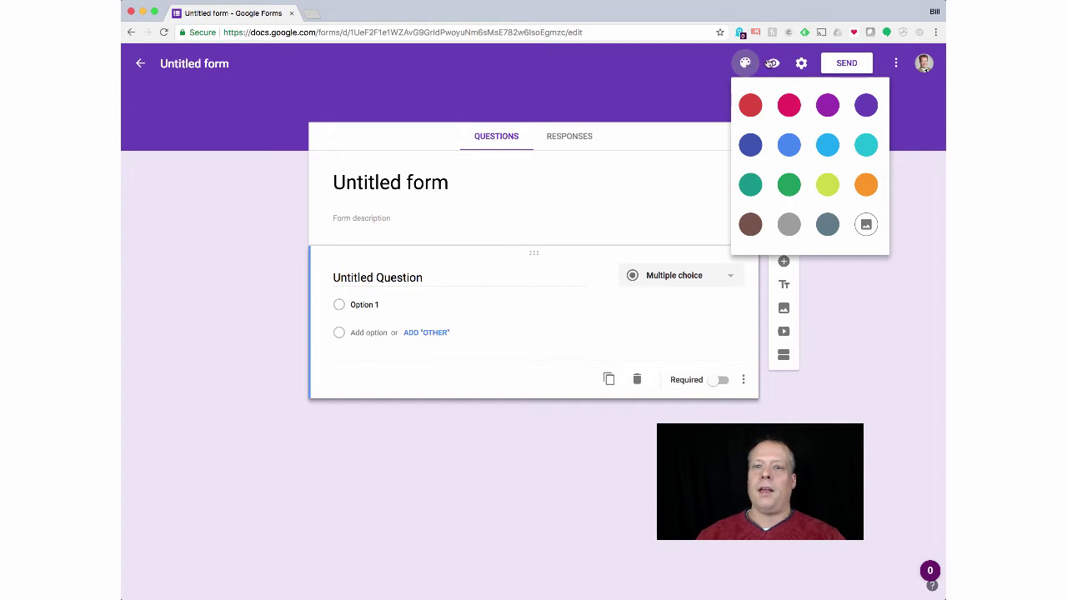
{"action": "left_click", "coordinate": [776, 64]}
{"action": "left_click", "coordinate": [777, 64]}
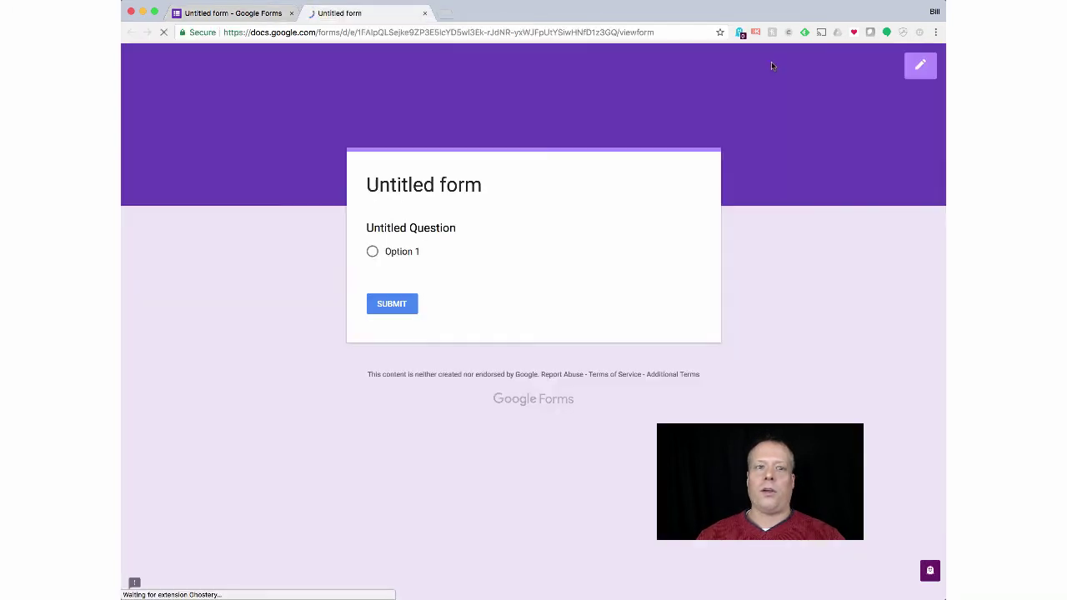
{"action": "left_click", "coordinate": [424, 13]}
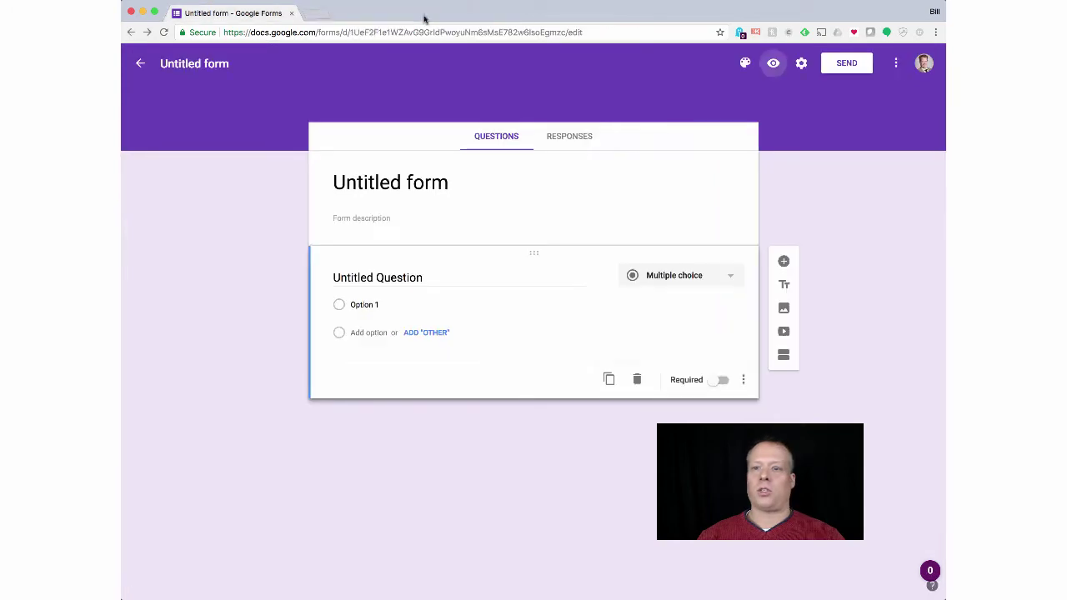
Step: In form settings, toggle Limit to 1 response on then off, and show Presentation options
{"action": "left_click", "coordinate": [801, 63]}
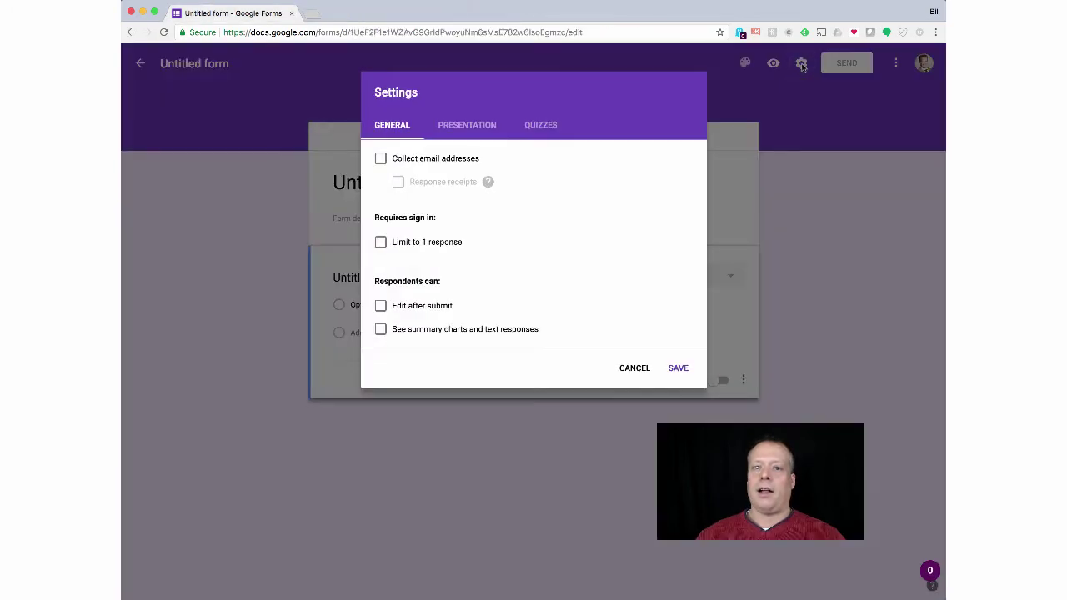
{"action": "left_click", "coordinate": [381, 242]}
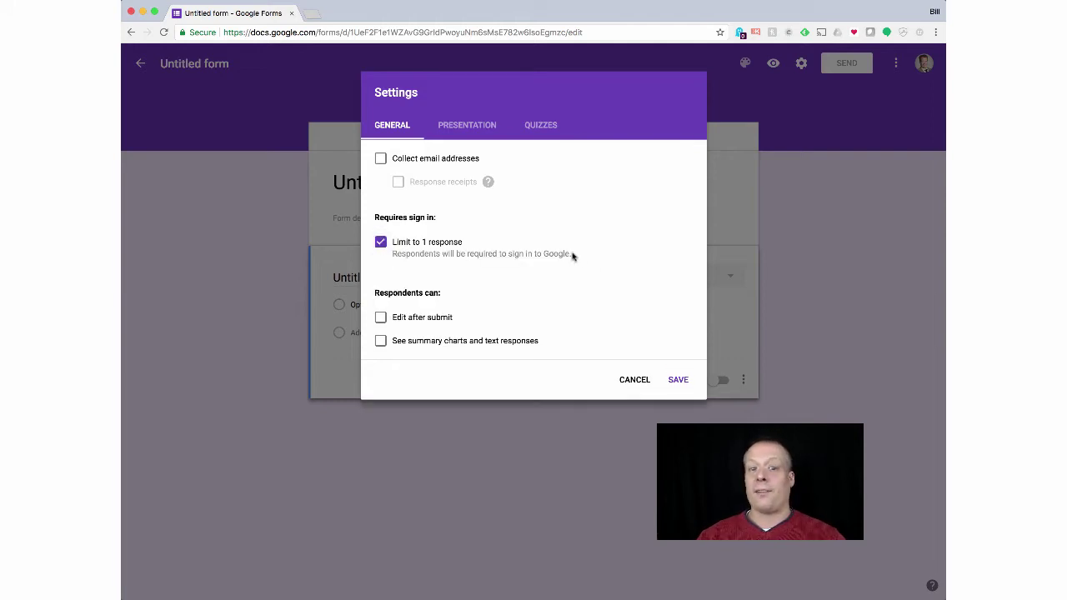
{"action": "left_click", "coordinate": [381, 245]}
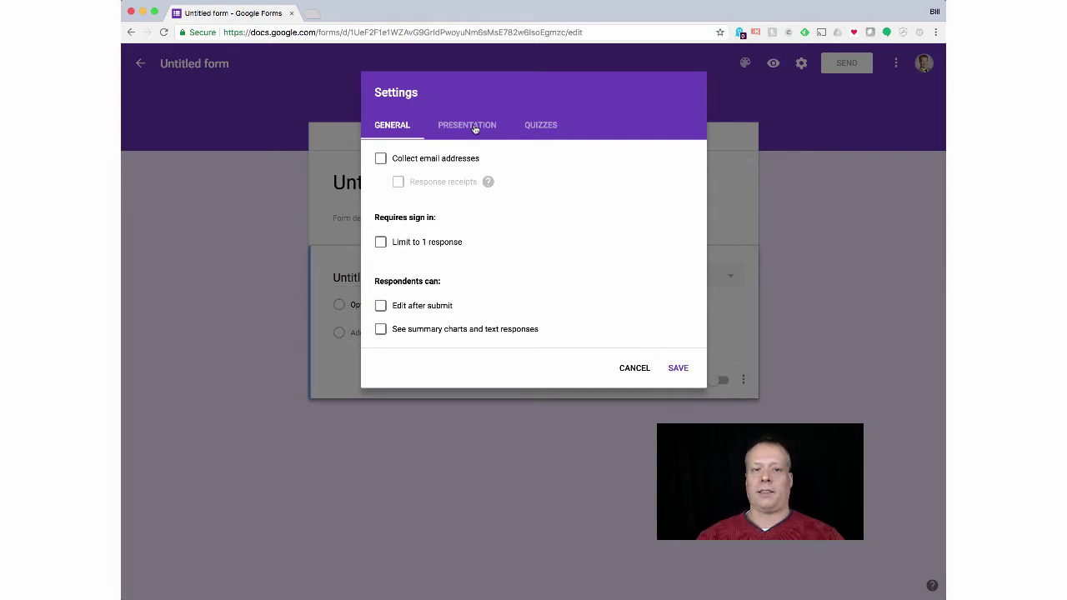
{"action": "left_click", "coordinate": [466, 125]}
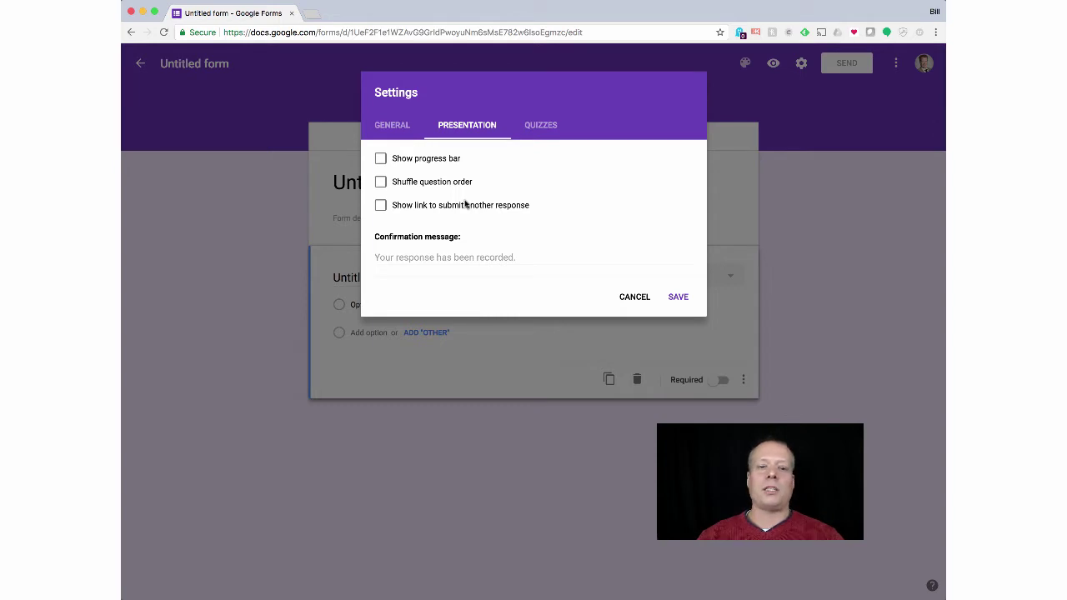
Step: Write a confirmation message thanking respondents, hoping to see them at Rand Marketing, with a contact e-mail
{"action": "left_click", "coordinate": [463, 248]}
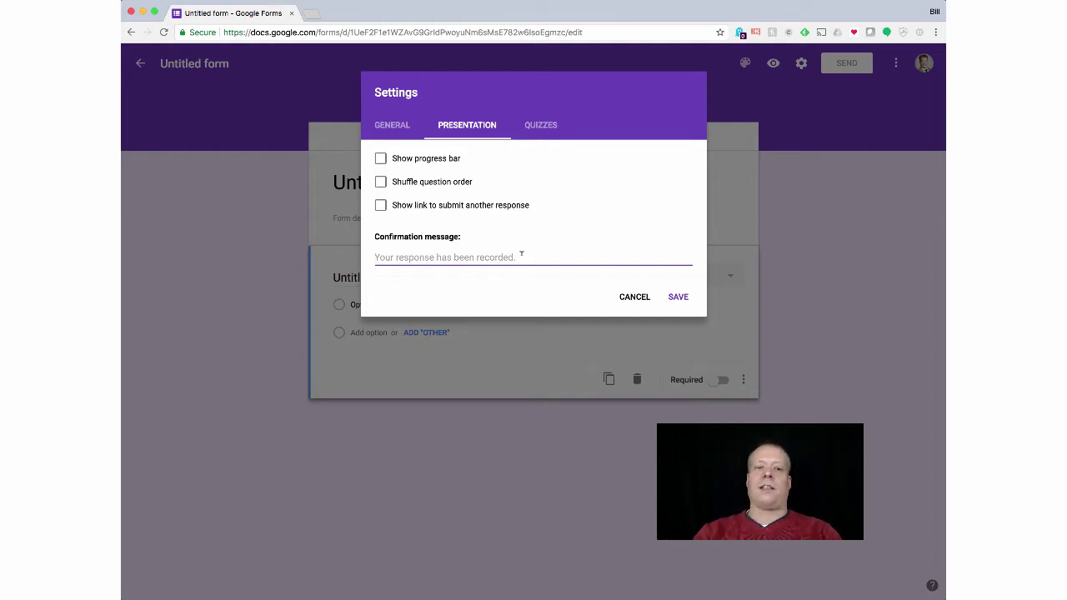
{"action": "type", "text": "Thank you v"}
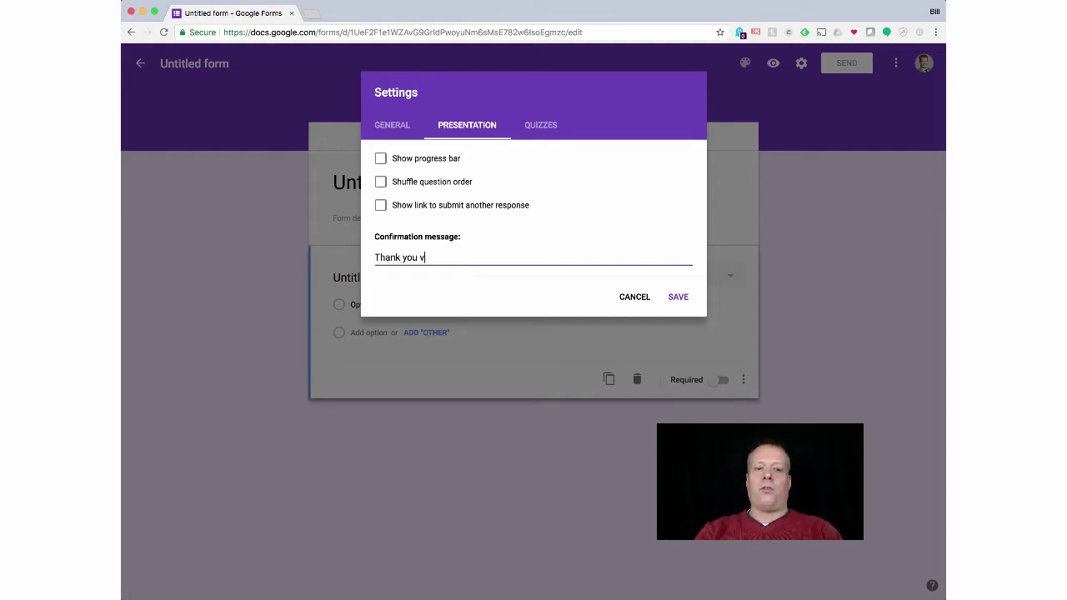
{"action": "type", "text": "ery much for your"}
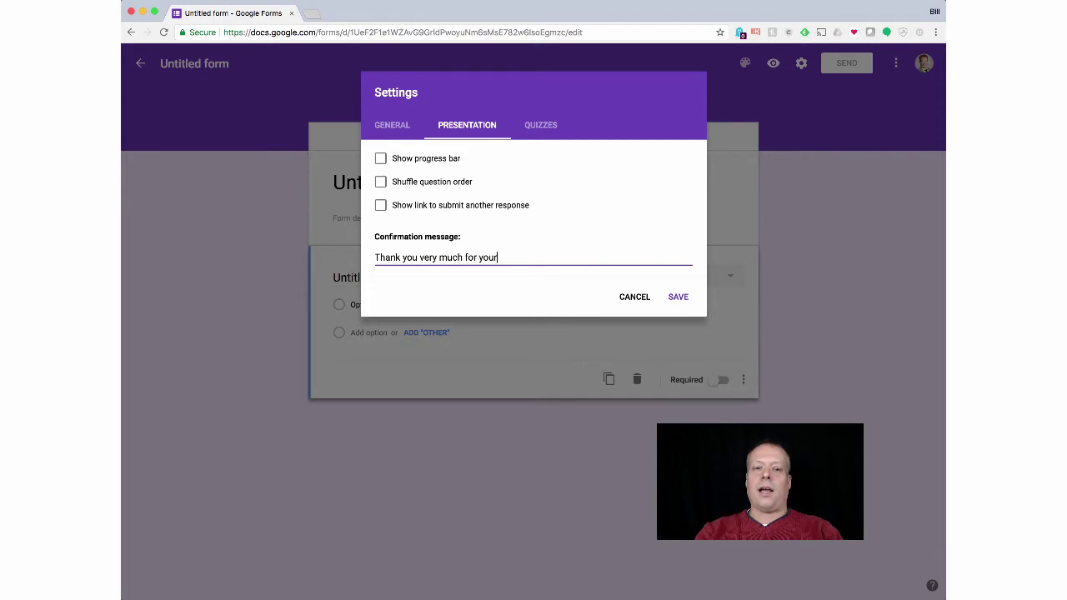
{"action": "type", "text": " comments, we"}
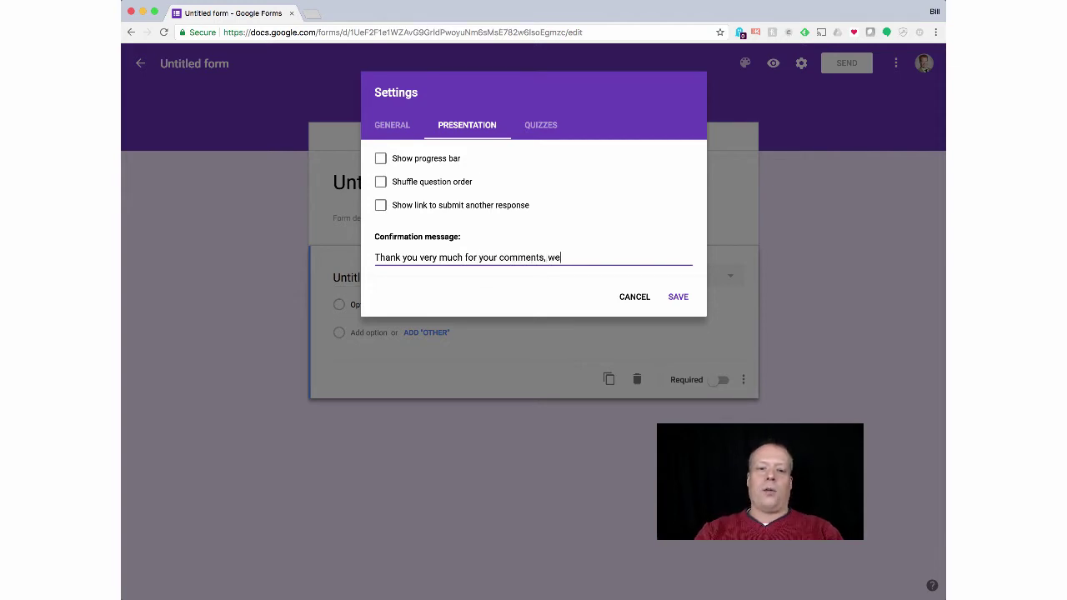
{"action": "type", "text": " hope to see "}
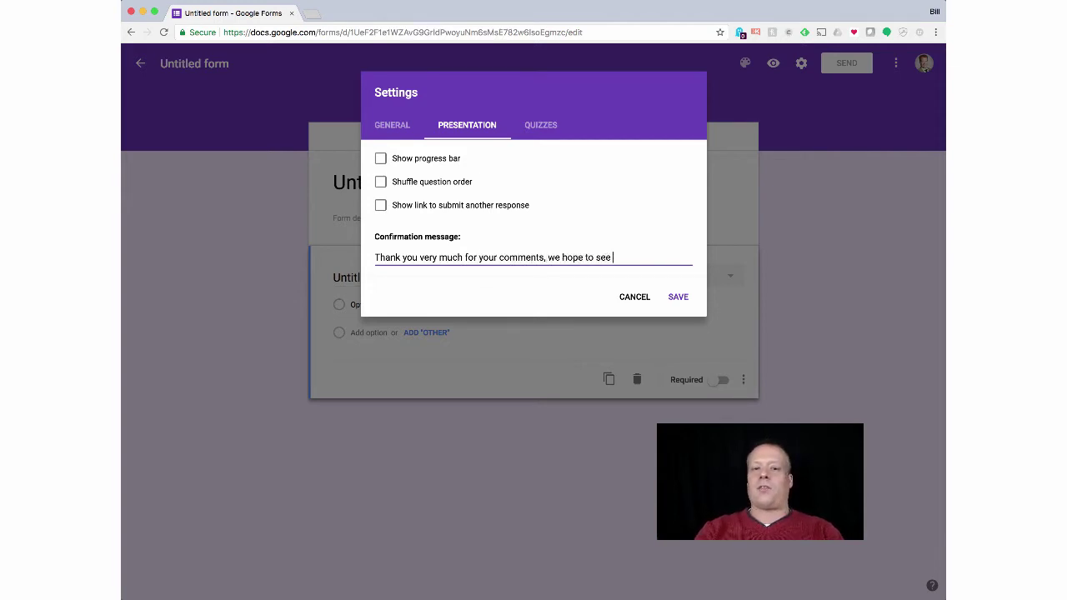
{"action": "type", "text": "you aga"}
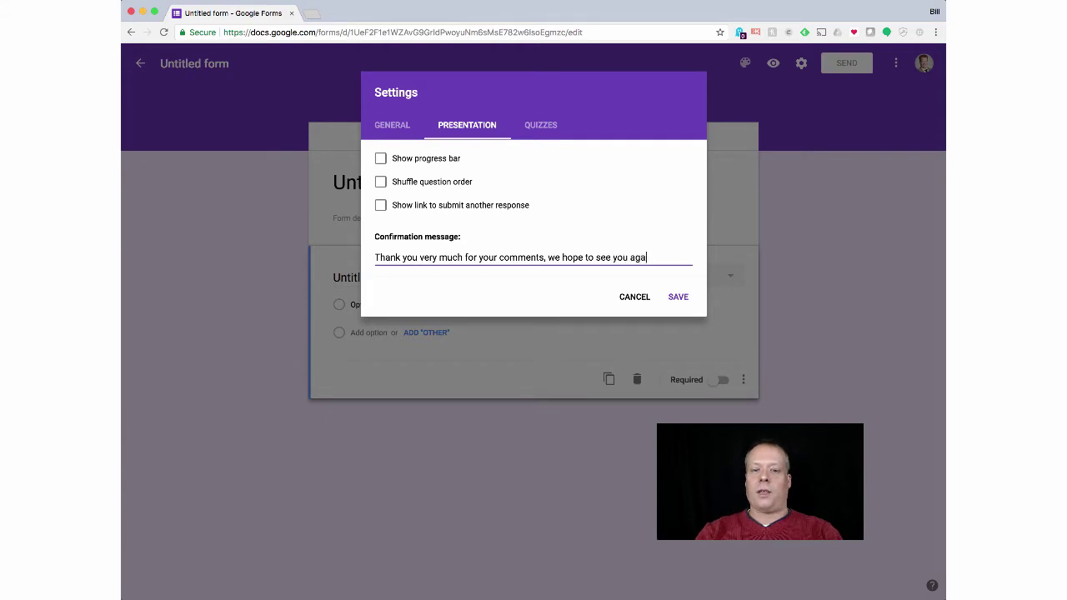
{"action": "type", "text": "in at Rand Mark"}
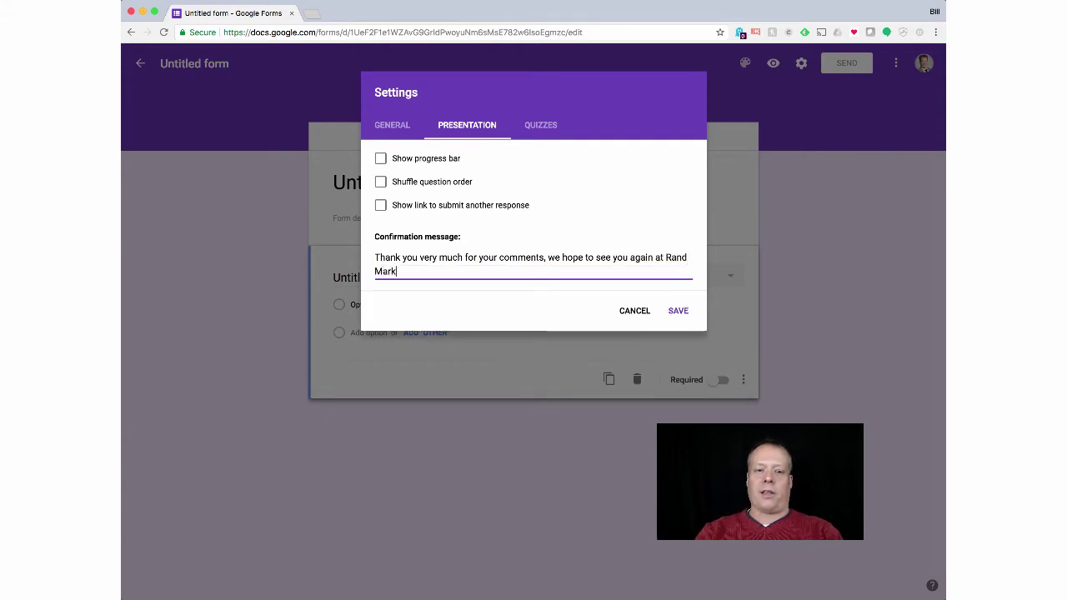
{"action": "type", "text": "eting soon."}
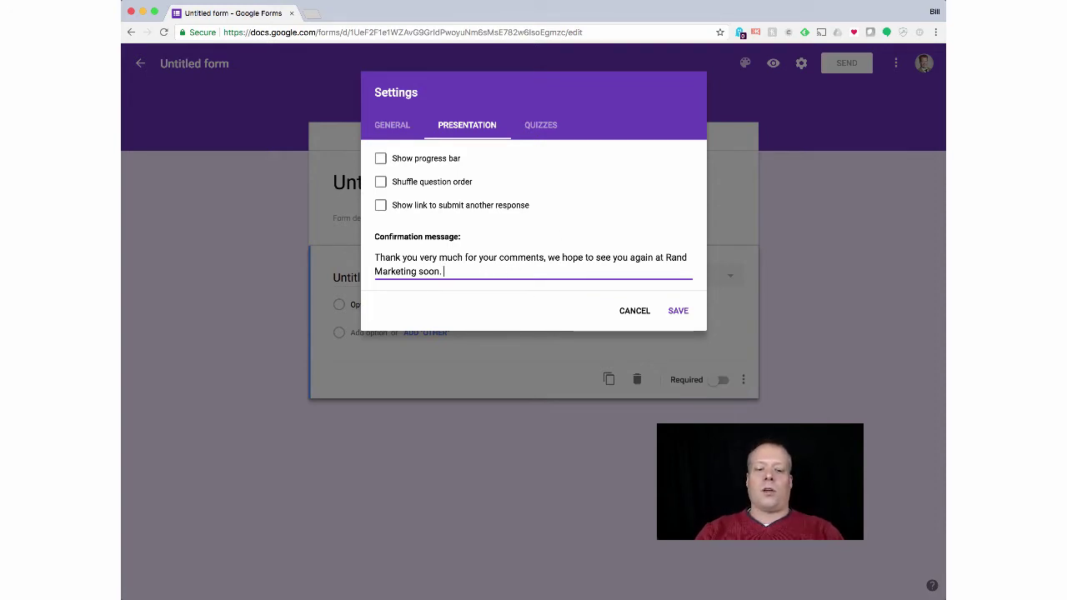
{"action": "type", "text": "If you ha"}
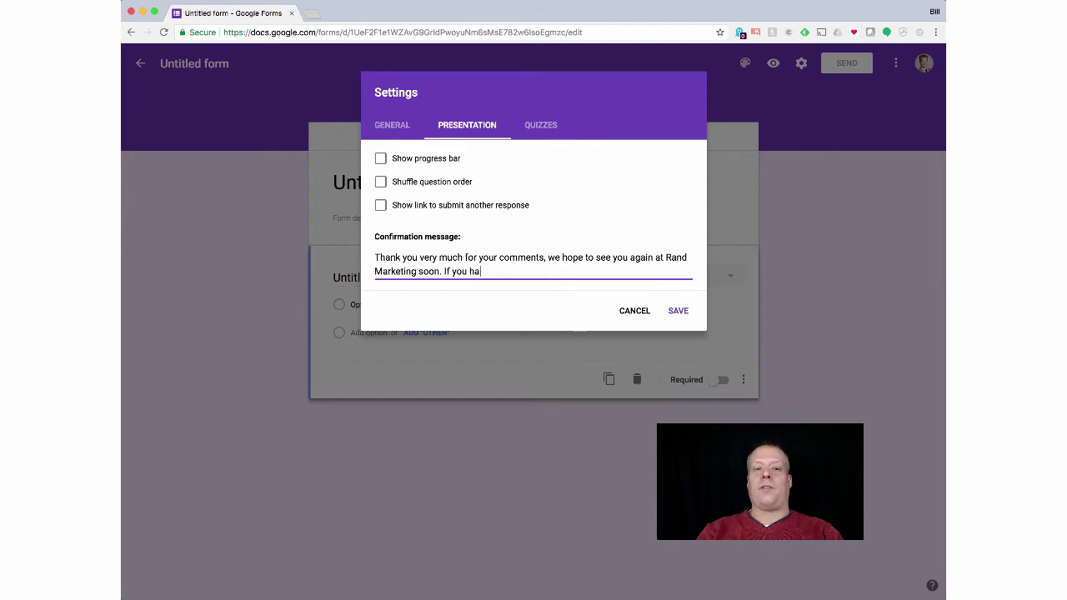
{"action": "type", "text": "ve additional comme"}
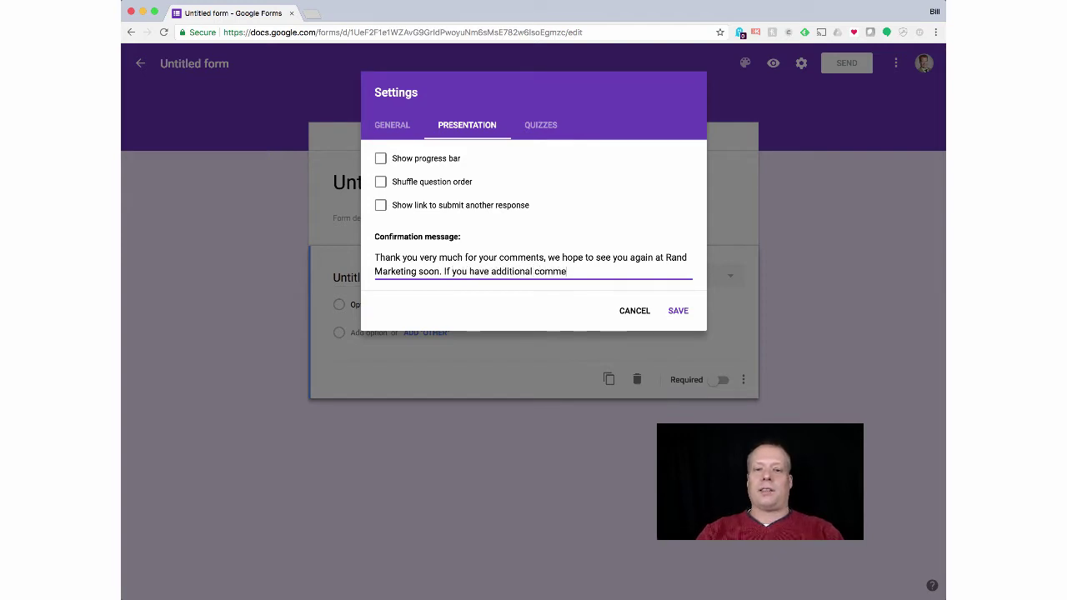
{"action": "type", "text": "nts , p"}
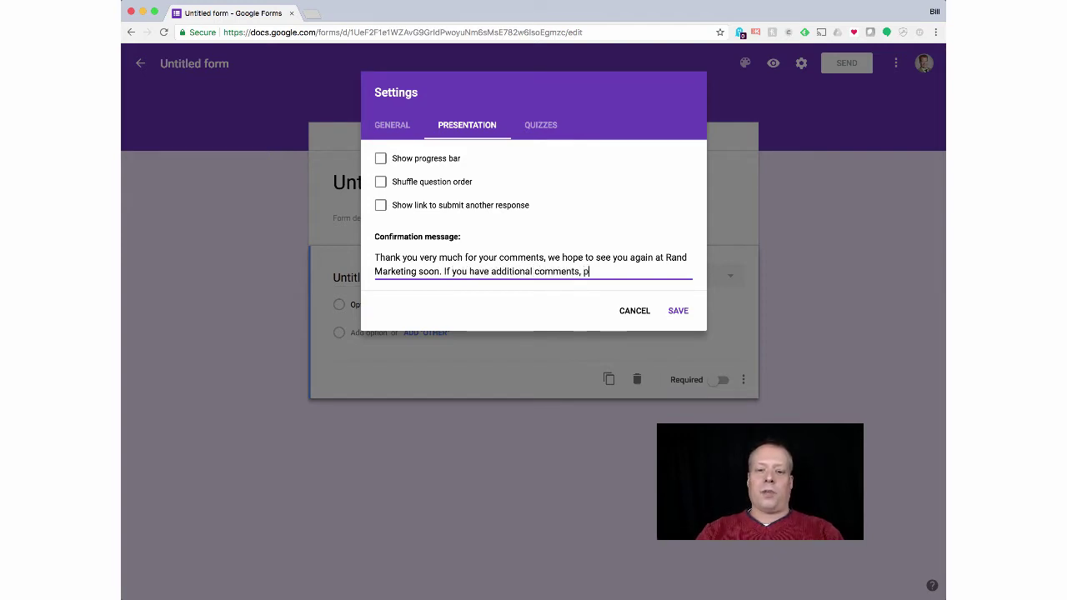
{"action": "type", "text": "lease send u"}
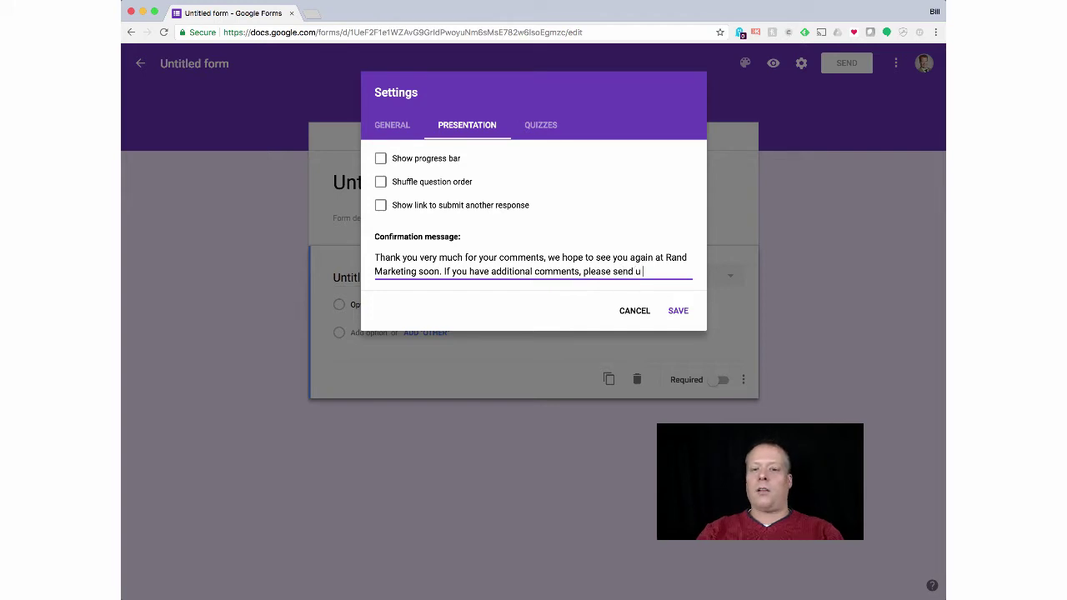
{"action": "type", "text": "s an email"}
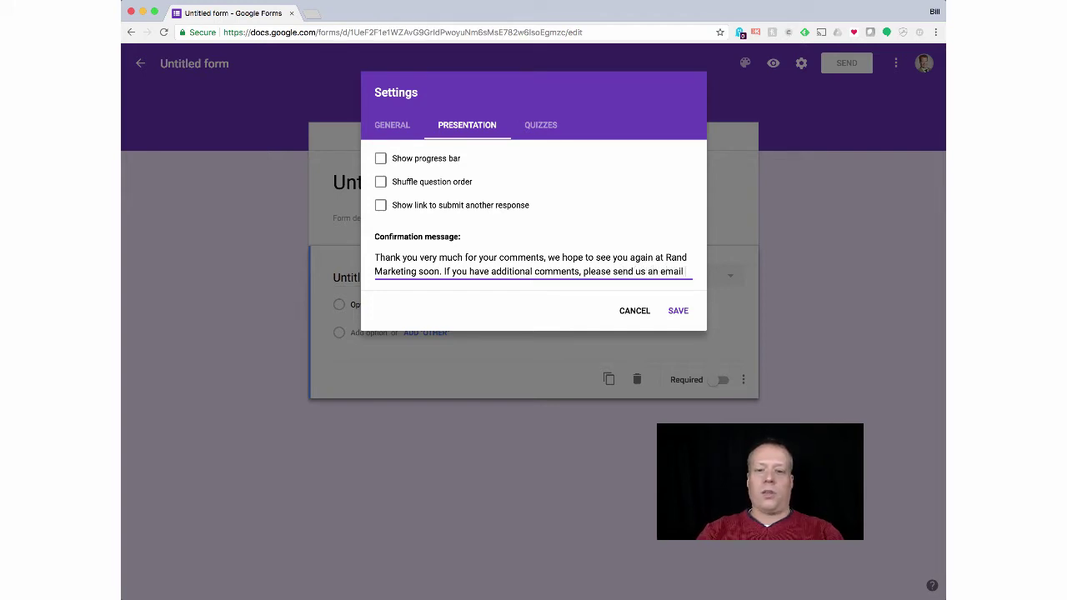
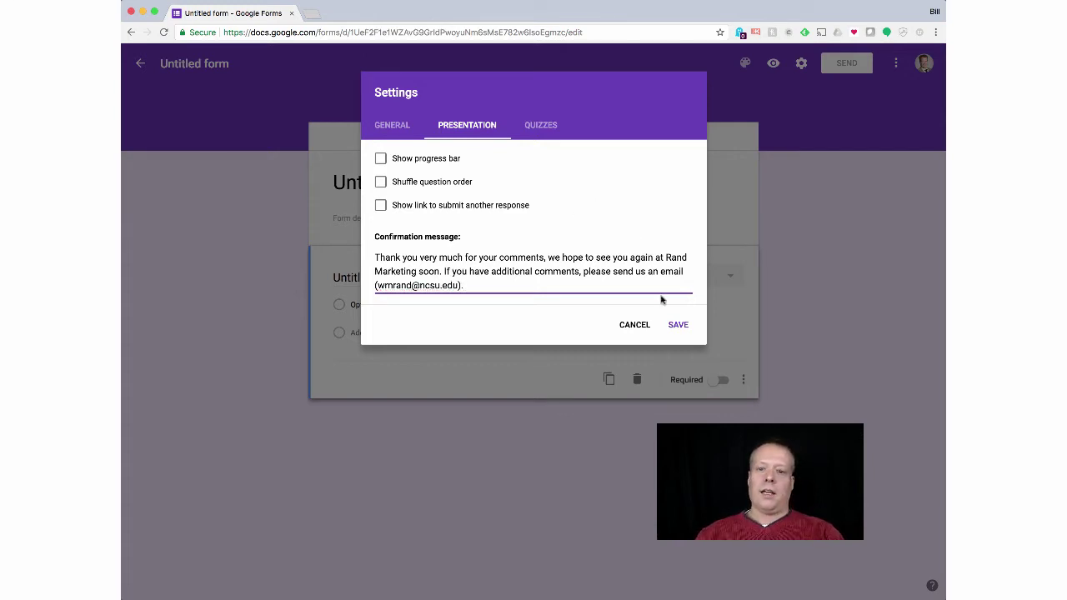
{"action": "left_click", "coordinate": [678, 324]}
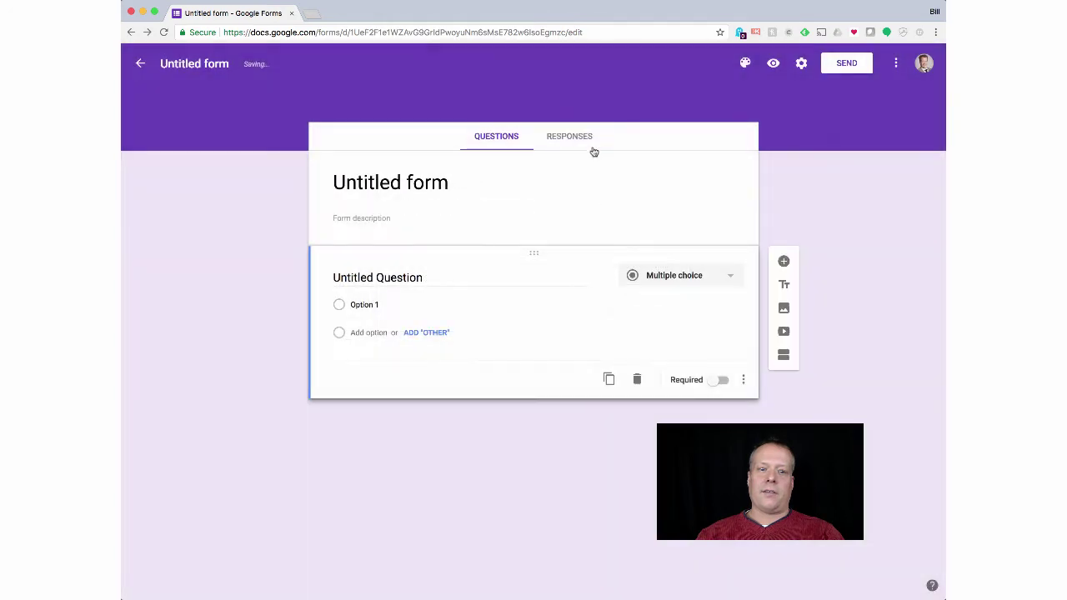
{"action": "left_click", "coordinate": [801, 63]}
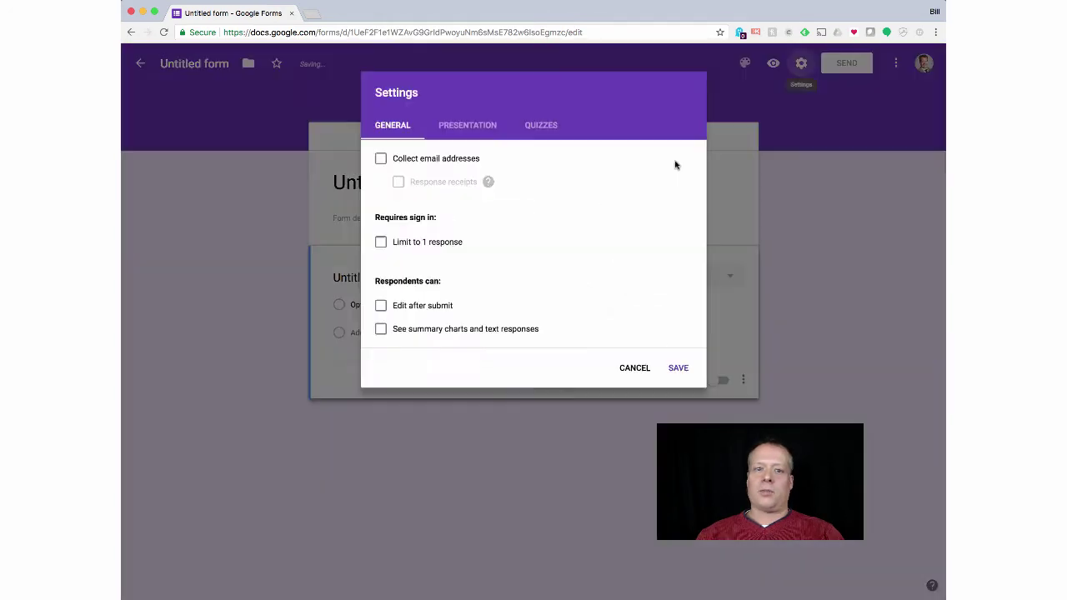
{"action": "left_click", "coordinate": [542, 124]}
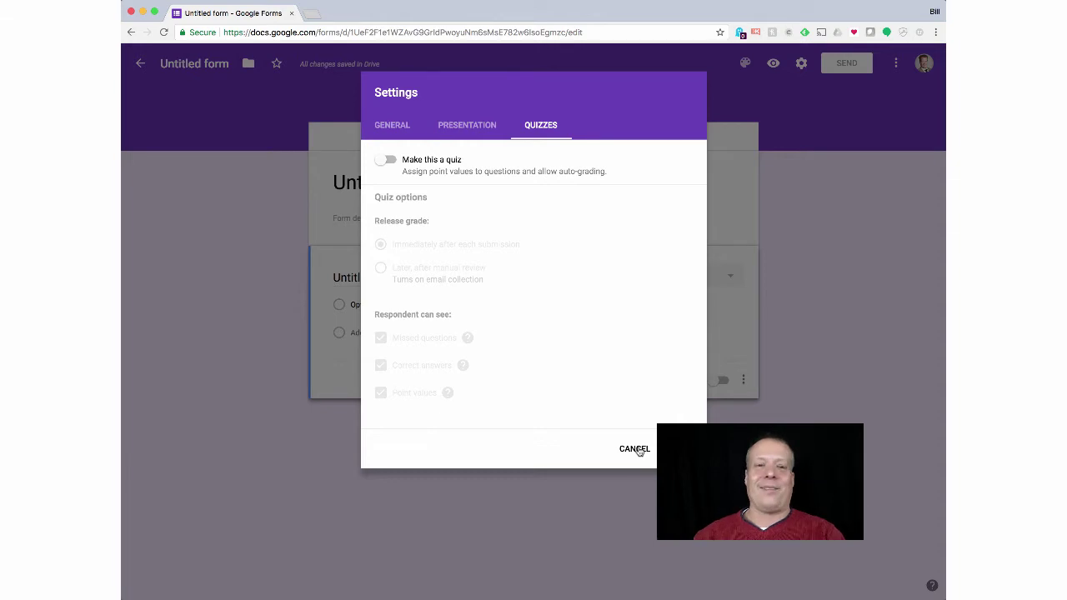
{"action": "left_click", "coordinate": [634, 450]}
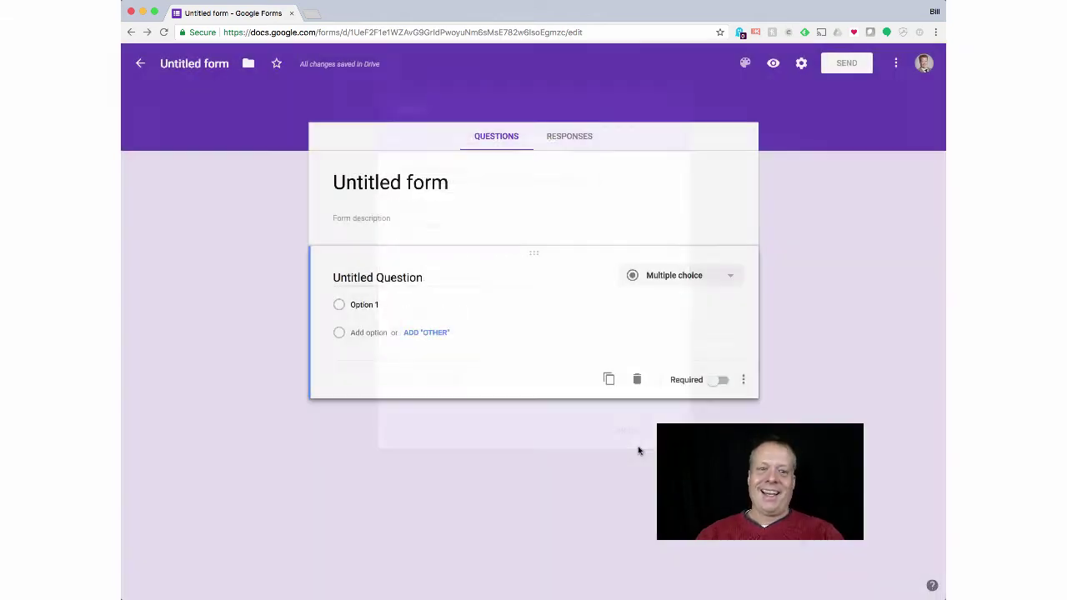
Step: Title the form 'Market Research Survey for Rand Marketing'
{"action": "left_click", "coordinate": [390, 183]}
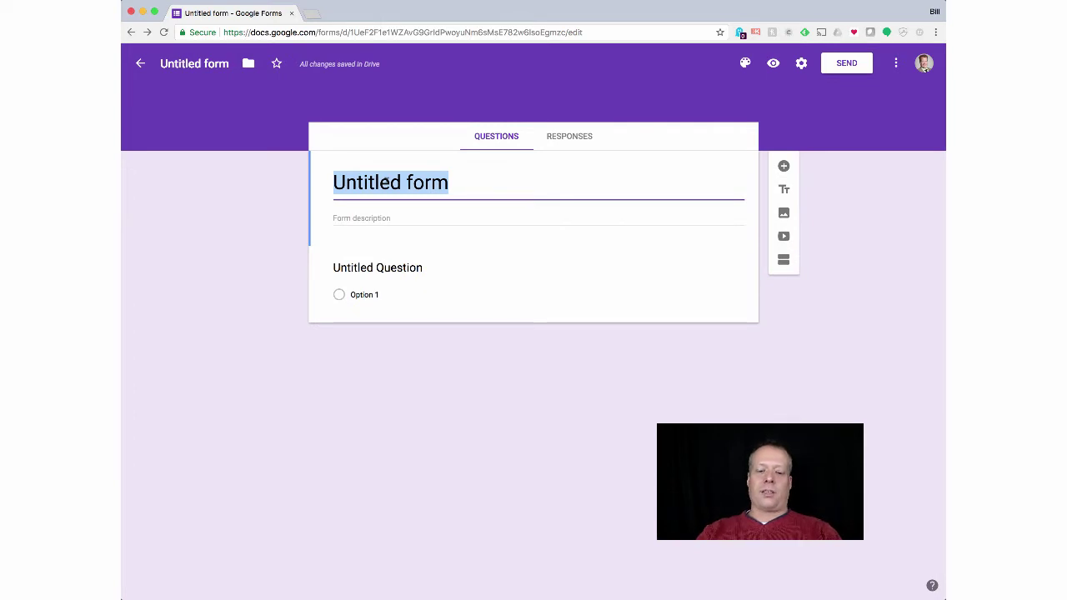
{"action": "type", "text": "Market Reserach"}
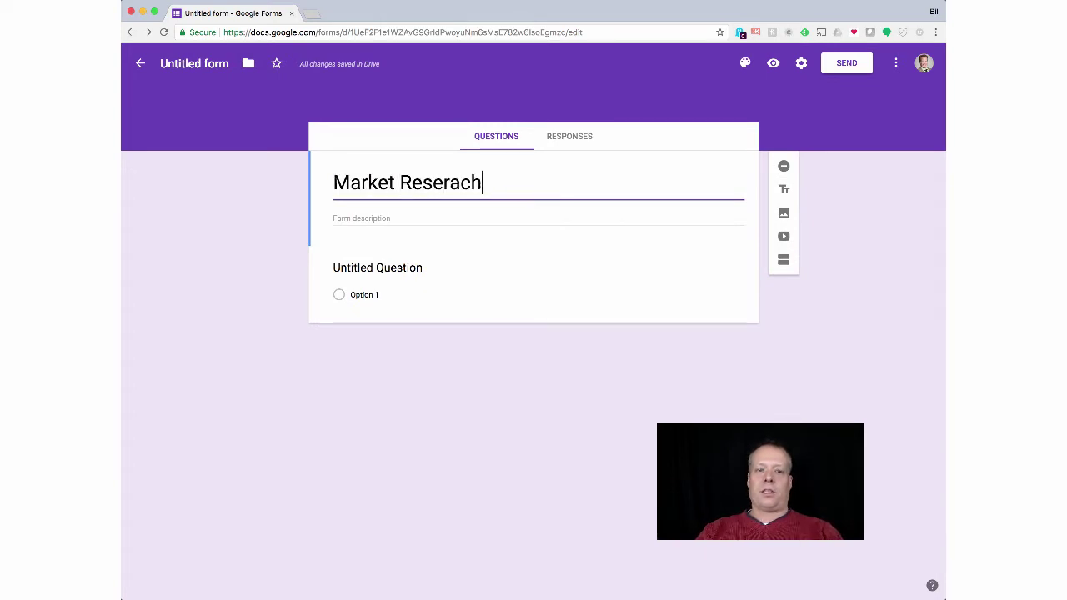
{"action": "type", "text": " Su"}
{"action": "key", "text": "BackSpace"}
{"action": "key", "text": "BackSpace"}
{"action": "key", "text": "BackSpace"}
{"action": "key", "text": "BackSpace"}
{"action": "key", "text": "BackSpace"}
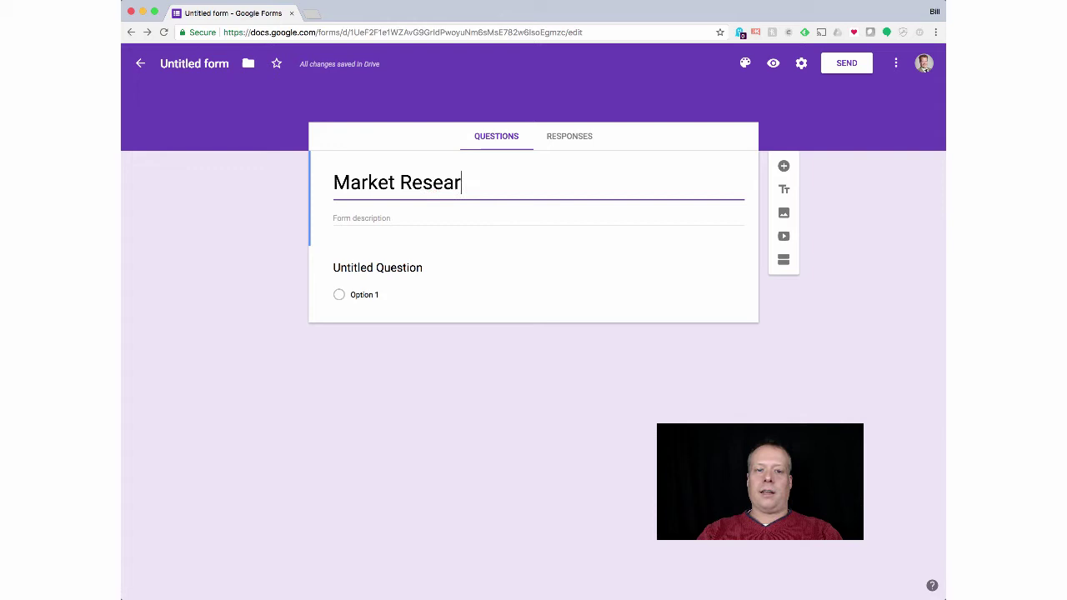
{"action": "type", "text": "ch Survery for "}
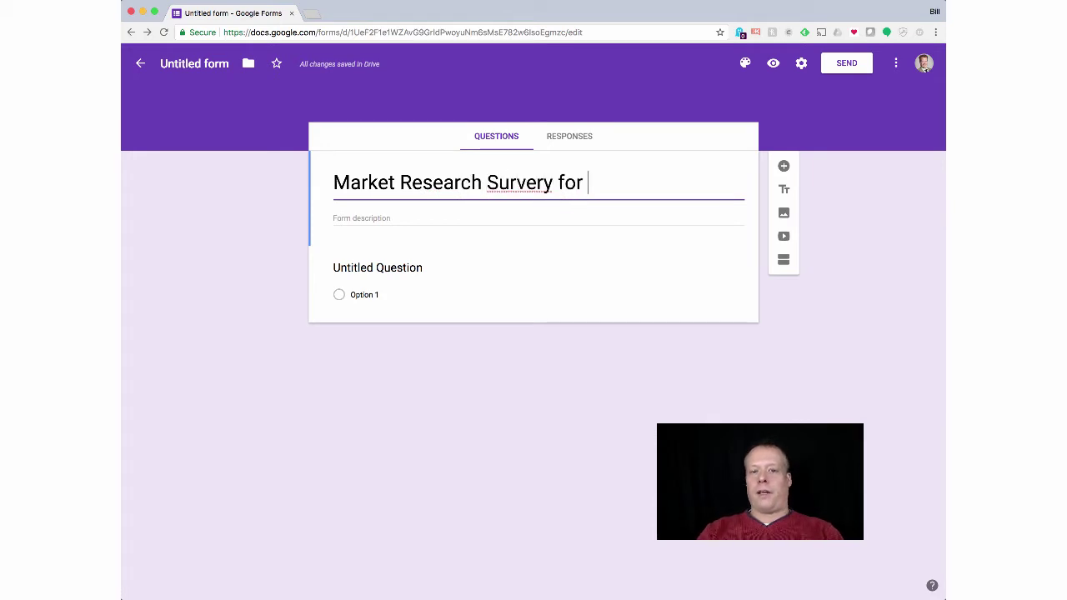
{"action": "type", "text": "Rand Marketing"}
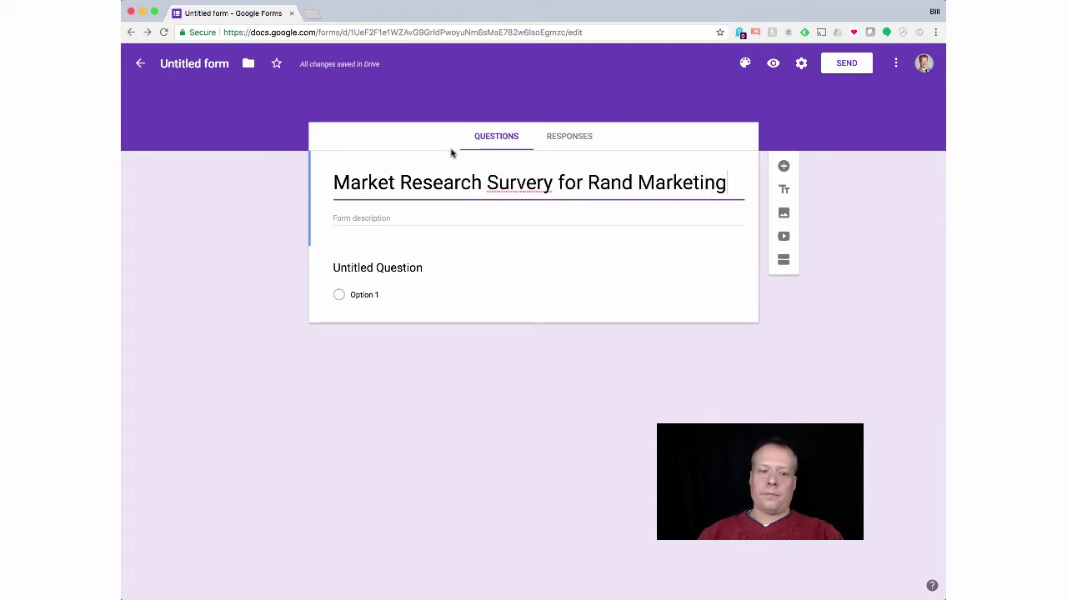
{"action": "left_click", "coordinate": [544, 182]}
{"action": "key", "text": "BackSpace"}
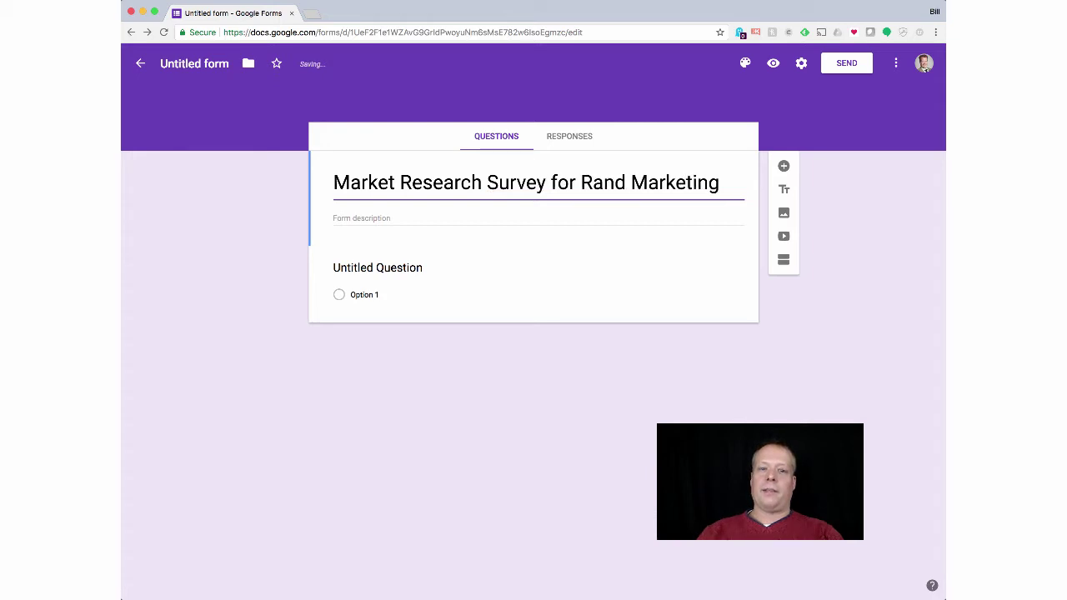
Step: Add a description saying the survey determines how customers would like to best be informed
{"action": "left_click", "coordinate": [474, 214]}
{"action": "type", "text": "This is a"}
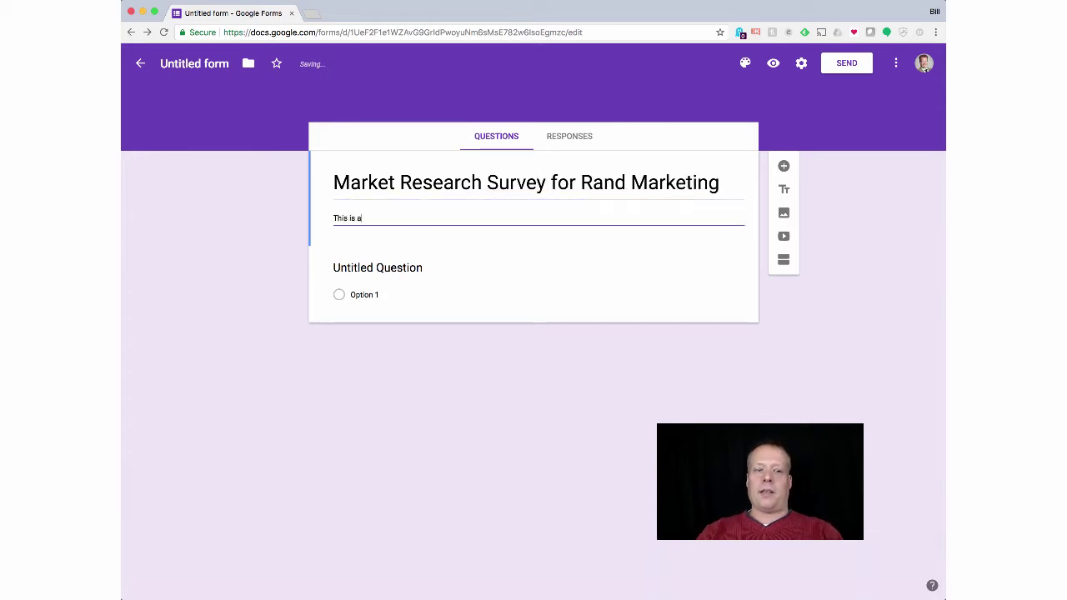
{"action": "type", "text": "brief survey "}
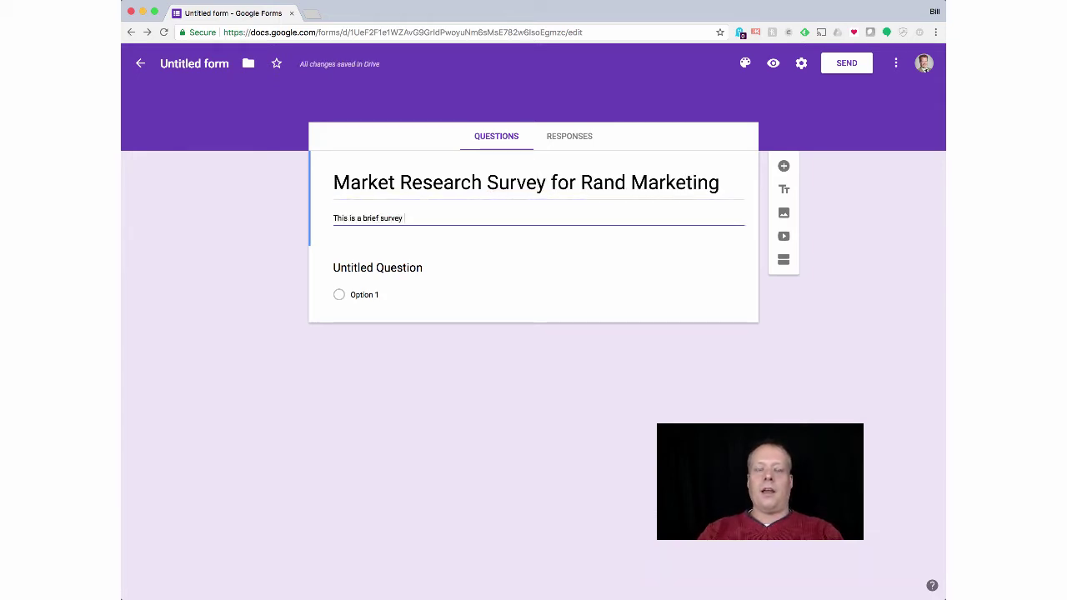
{"action": "type", "text": "for Rand Marketin"}
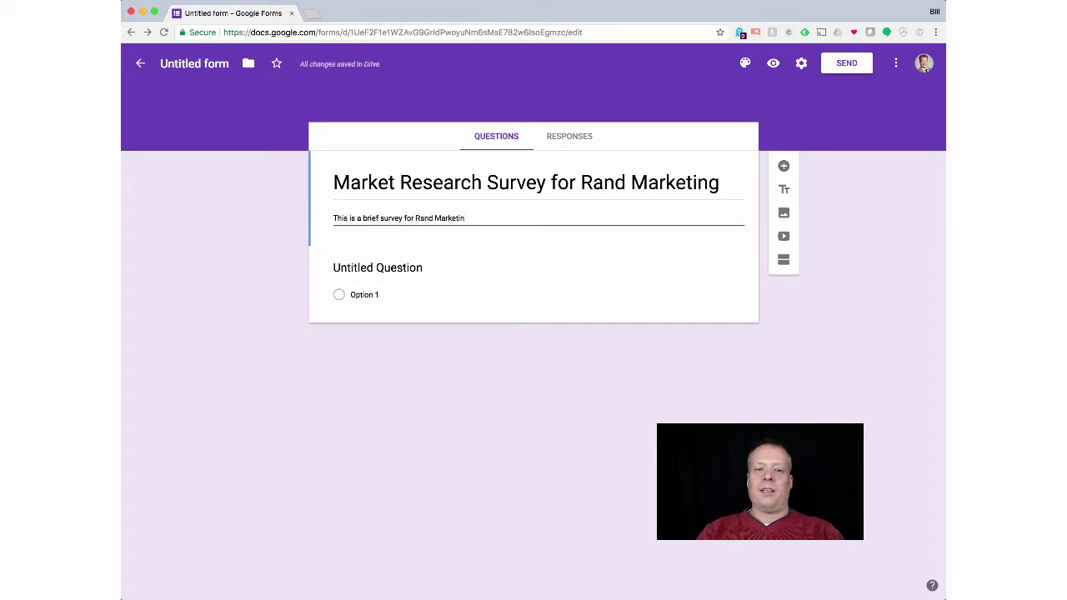
{"action": "type", "text": "g to determine what"}
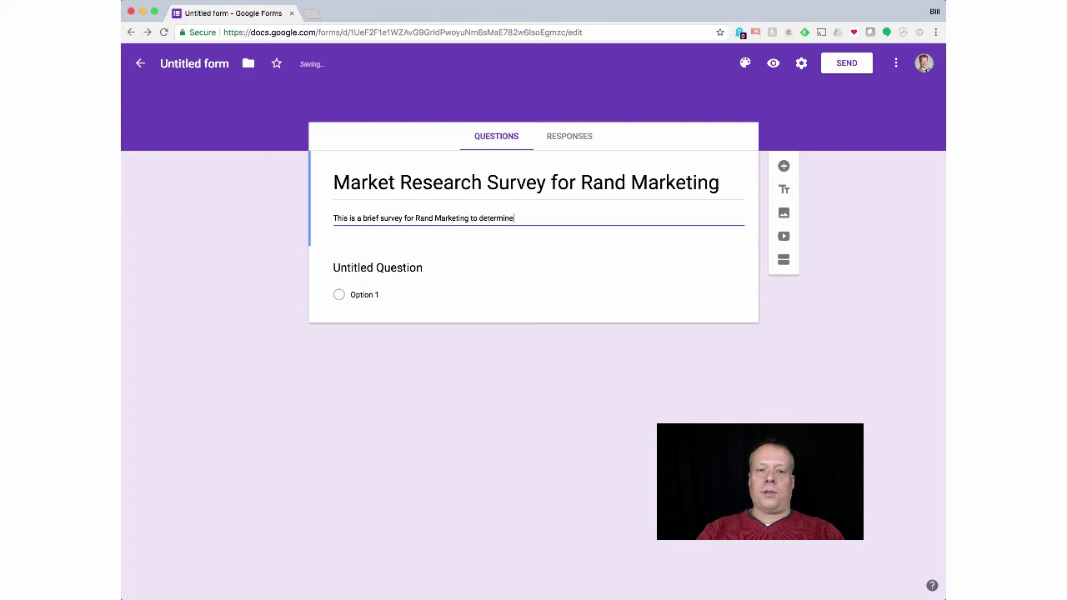
{"action": "key", "text": "BackSpace"}
{"action": "key", "text": "BackSpace"}
{"action": "key", "text": "BackSpace"}
{"action": "key", "text": "BackSpace"}
{"action": "type", "text": "how "}
{"action": "type", "text": "our consu"}
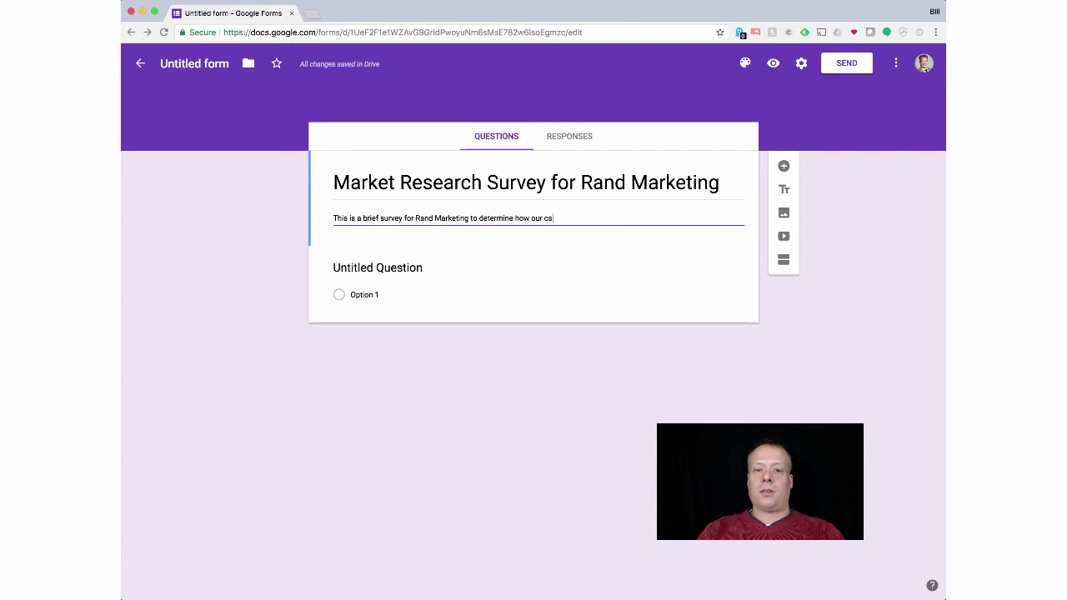
{"action": "type", "text": "ustom"}
{"action": "key", "text": "BackSpace"}
{"action": "key", "text": "BackSpace"}
{"action": "key", "text": "BackSpace"}
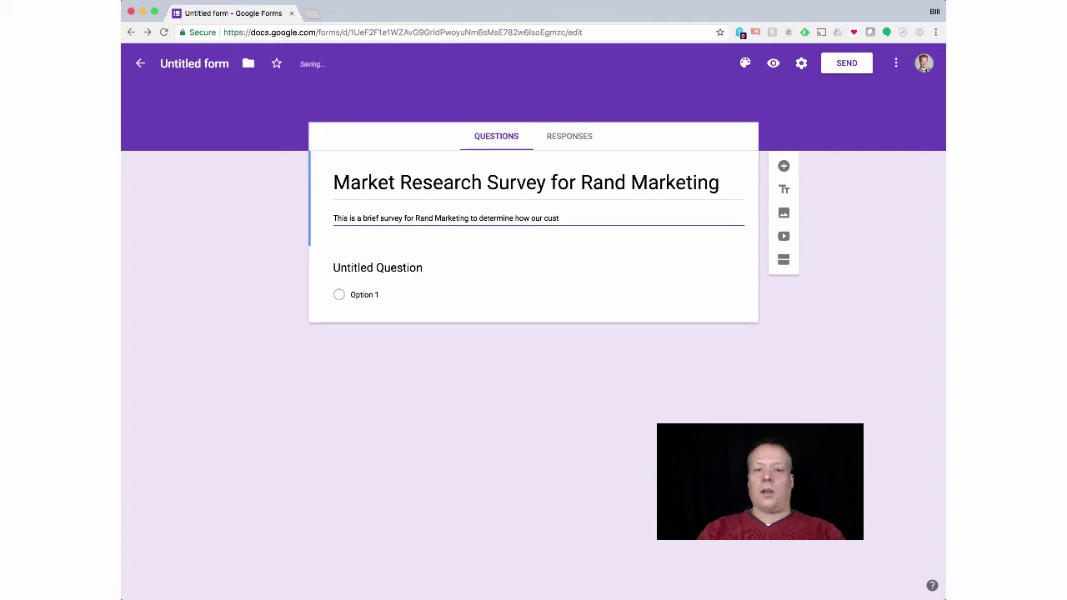
{"action": "type", "text": "tomers "}
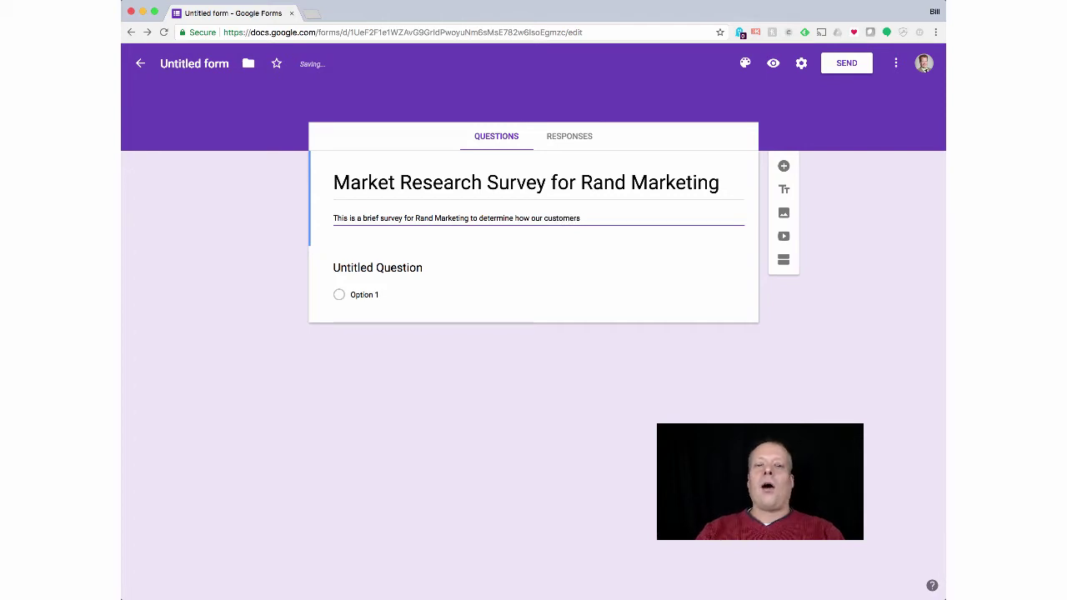
{"action": "type", "text": "wou"}
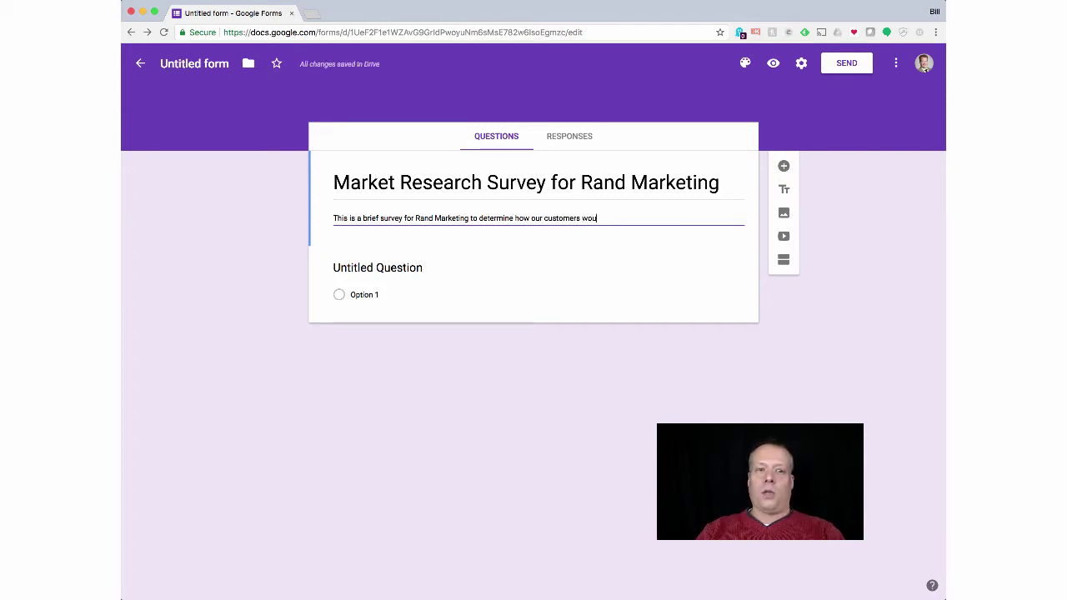
{"action": "type", "text": "ld like to best be"}
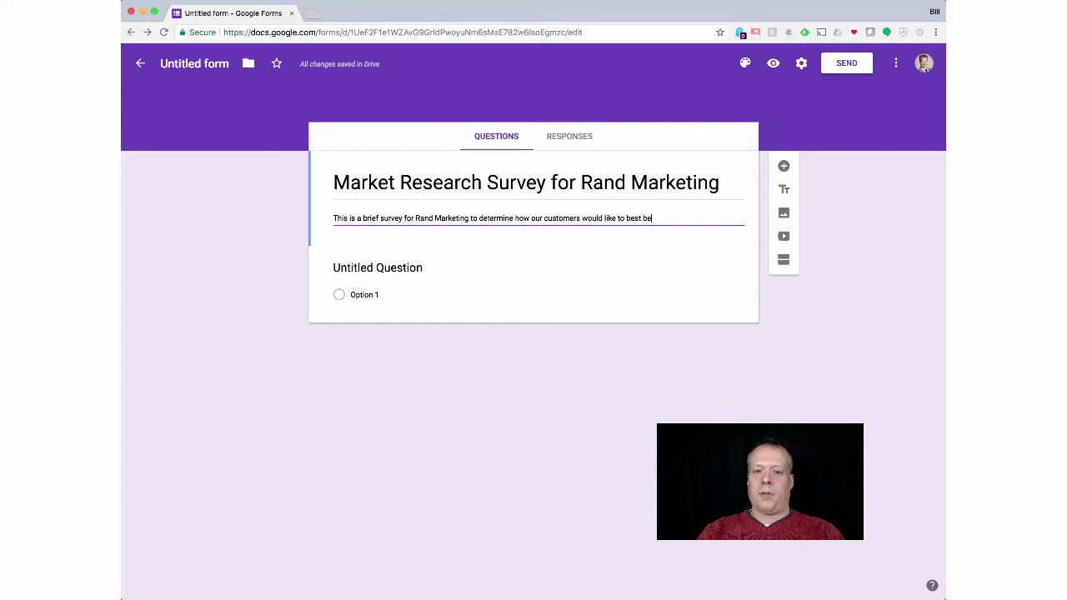
{"action": "type", "text": " informed."}
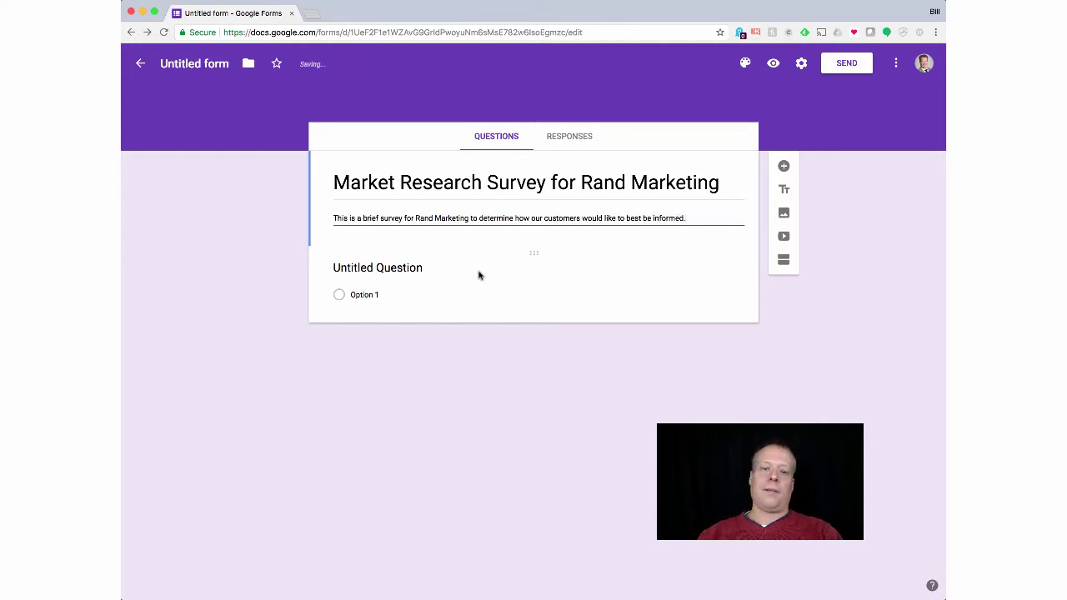
Step: Title the first question 'What is your favorite way to find out more information about how Rand Marketing can help you'
{"action": "left_click", "coordinate": [393, 288]}
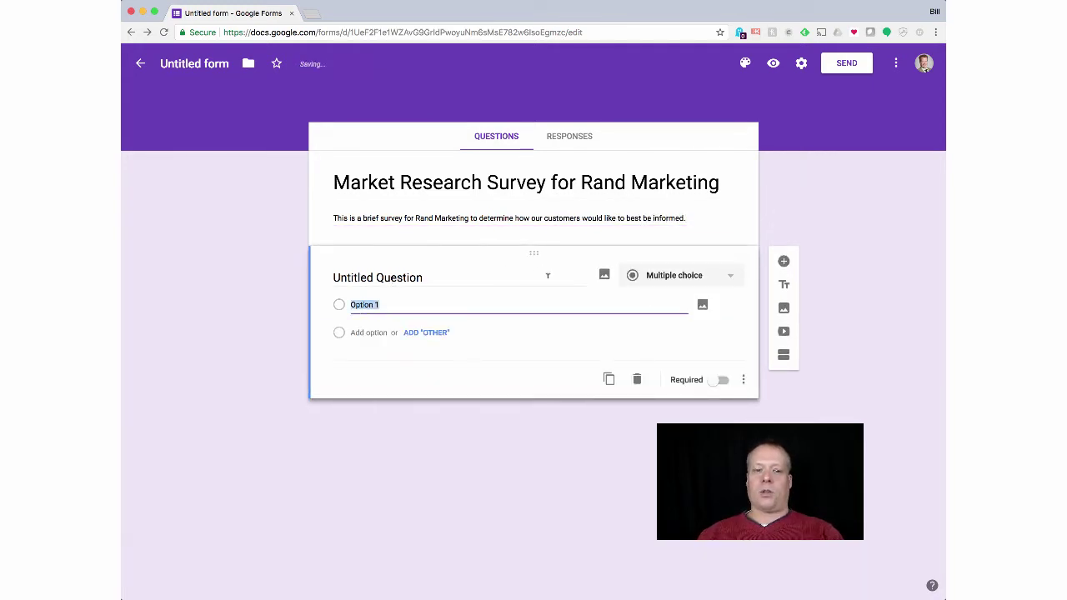
{"action": "left_click", "coordinate": [430, 277]}
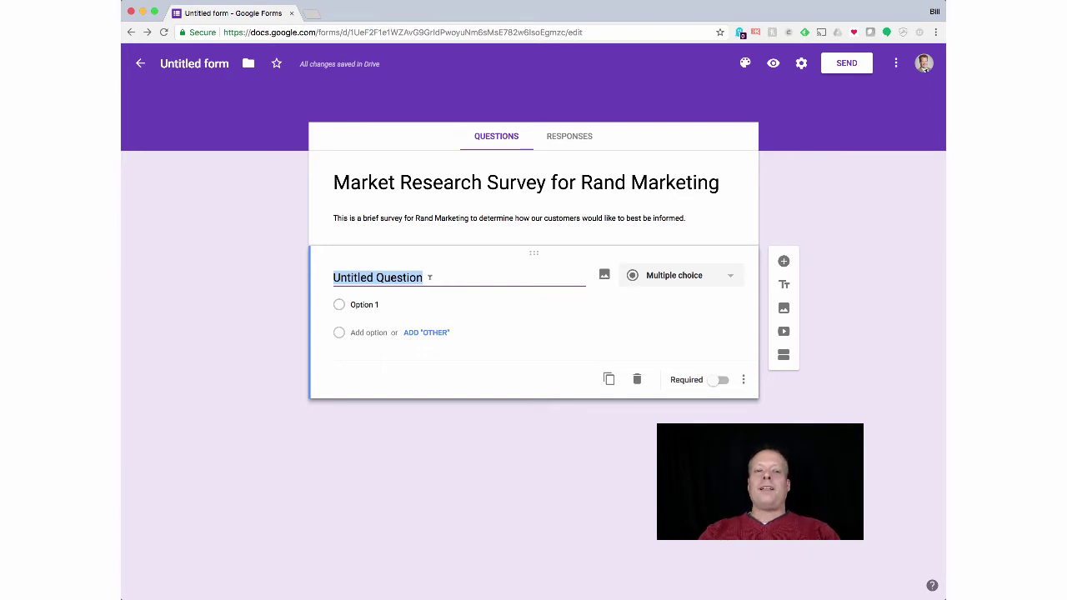
{"action": "type", "text": "What "}
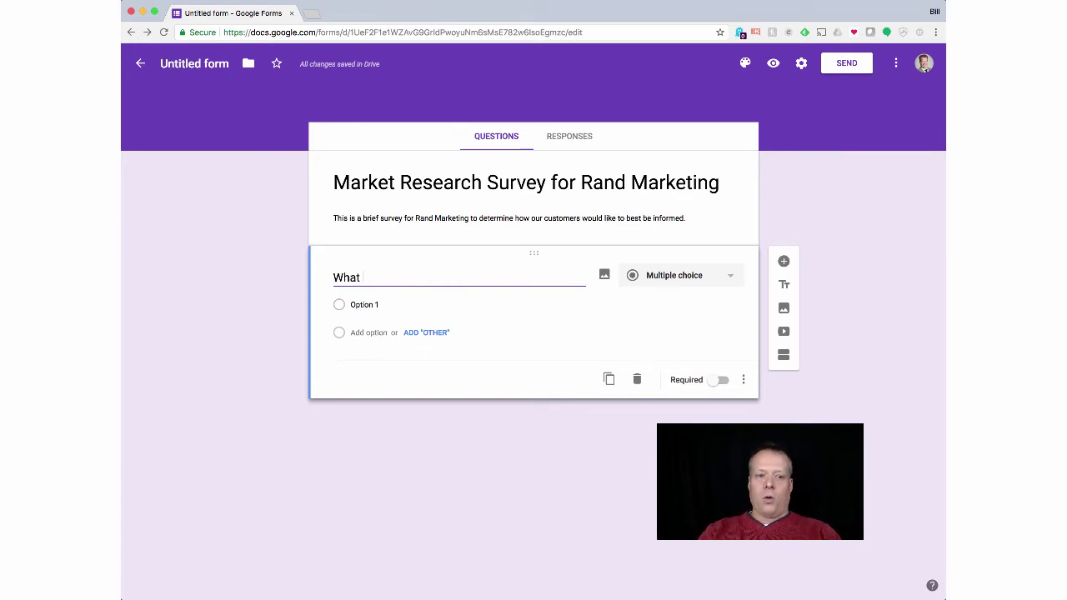
{"action": "type", "text": "is you r"}
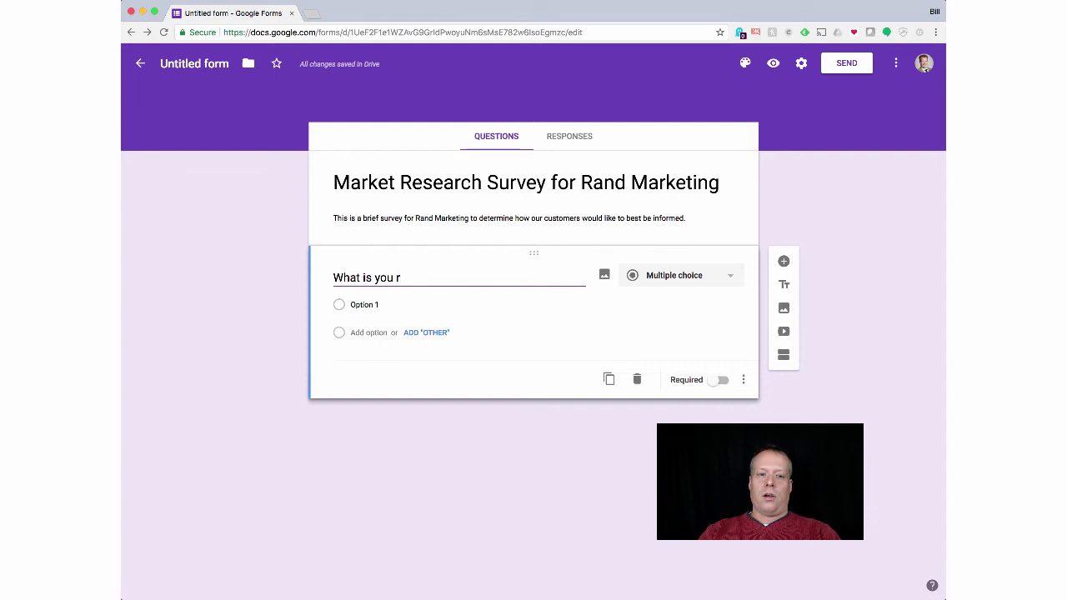
{"action": "type", "text": "favorite "}
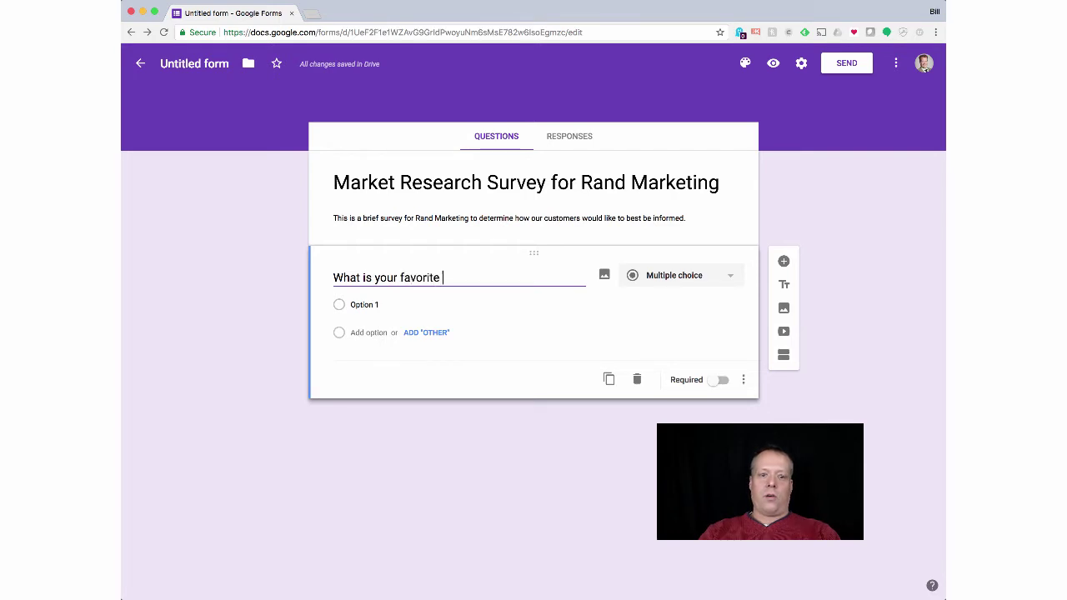
{"action": "type", "text": "way to find "}
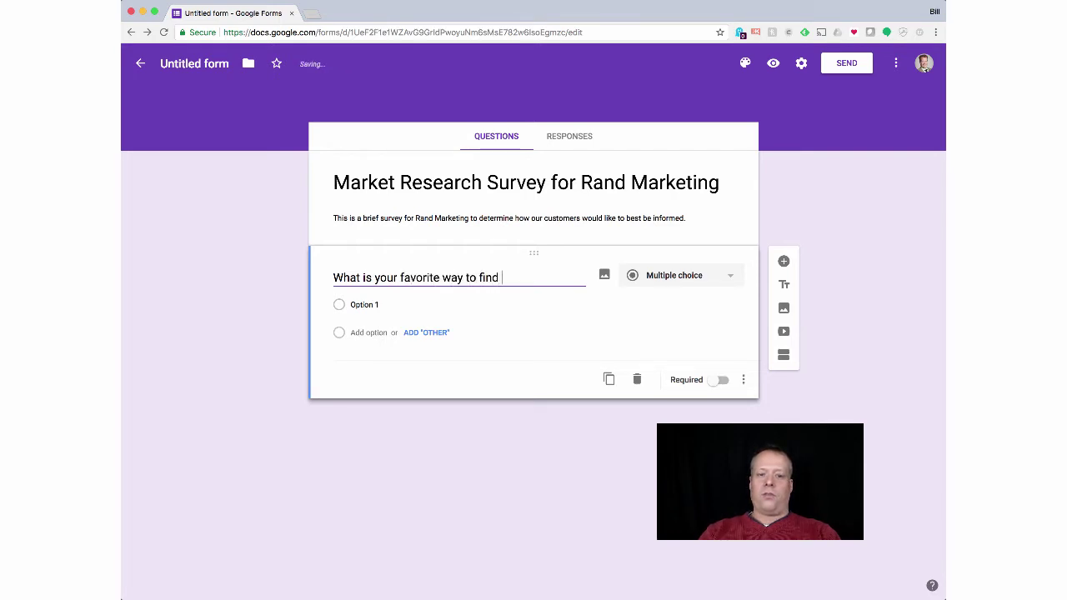
{"action": "type", "text": "aou"}
{"action": "key", "text": "BackSpace"}
{"action": "key", "text": "BackSpace"}
{"action": "key", "text": "BackSpace"}
{"action": "type", "text": "out "}
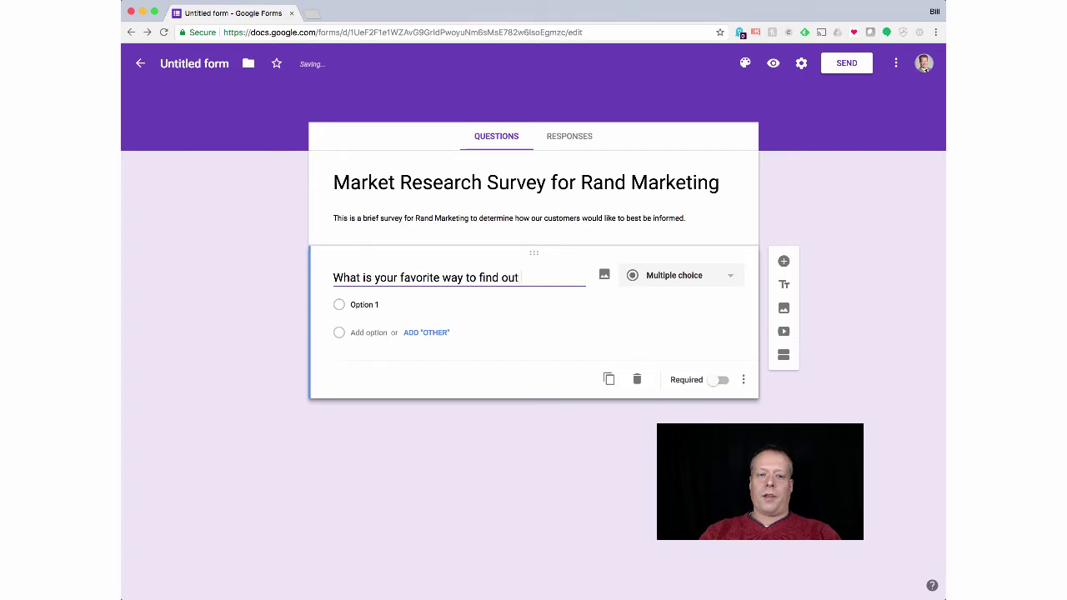
{"action": "type", "text": "more information abotu ho"}
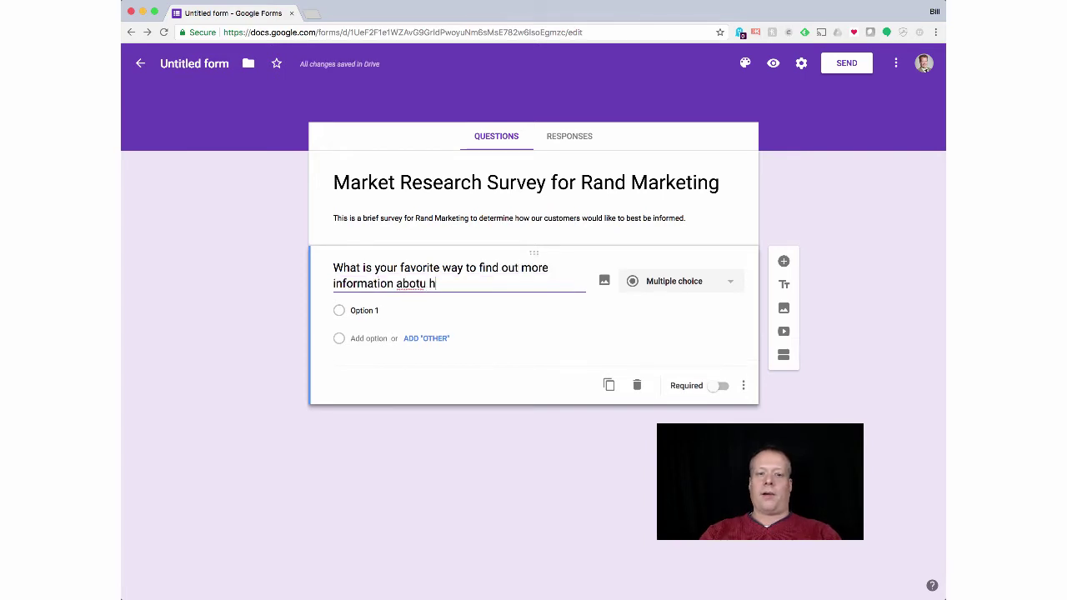
{"action": "key", "text": "BackSpace"}
{"action": "key", "text": "BackSpace"}
{"action": "key", "text": "BackSpace"}
{"action": "key", "text": "BackSpace"}
{"action": "key", "text": "BackSpace"}
{"action": "type", "text": "ut how "}
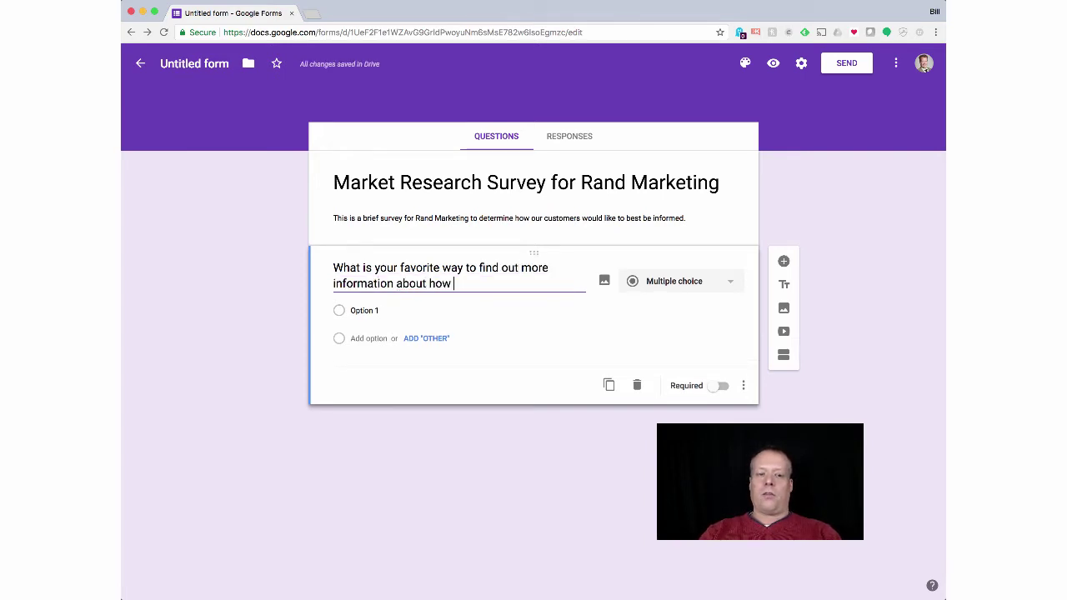
{"action": "type", "text": "Rand Marketing can"}
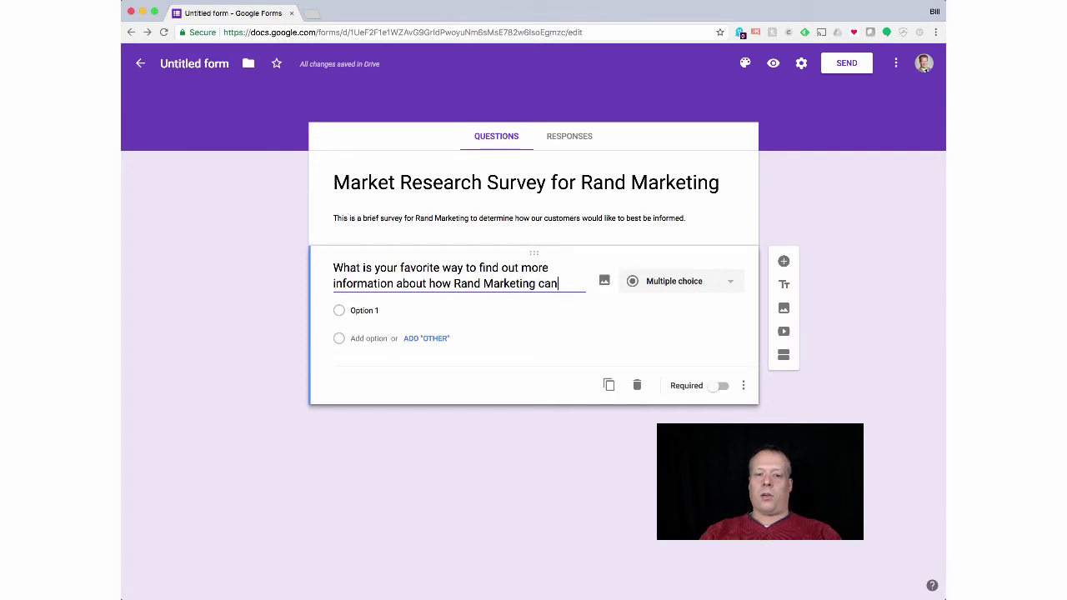
{"action": "type", "text": " help you"}
{"action": "key", "text": "BackSpace"}
{"action": "key", "text": "BackSpace"}
{"action": "key", "text": "BackSpace"}
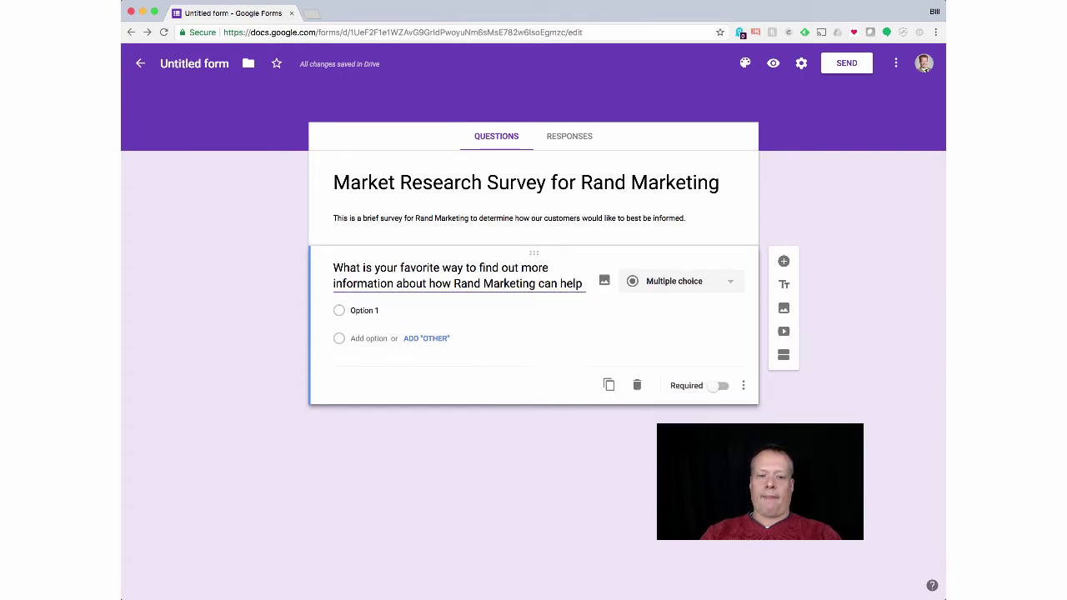
Step: End the question with 'you?' and change its type from Paragraph to Short answer
{"action": "type", "text": "you?"}
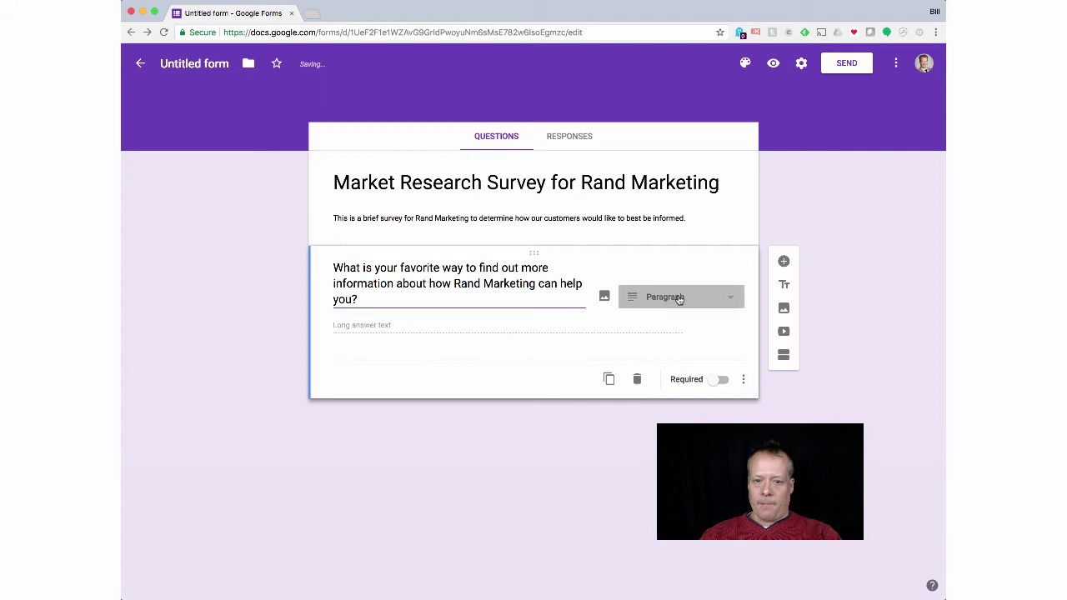
{"action": "left_click", "coordinate": [679, 299]}
{"action": "left_click", "coordinate": [679, 299]}
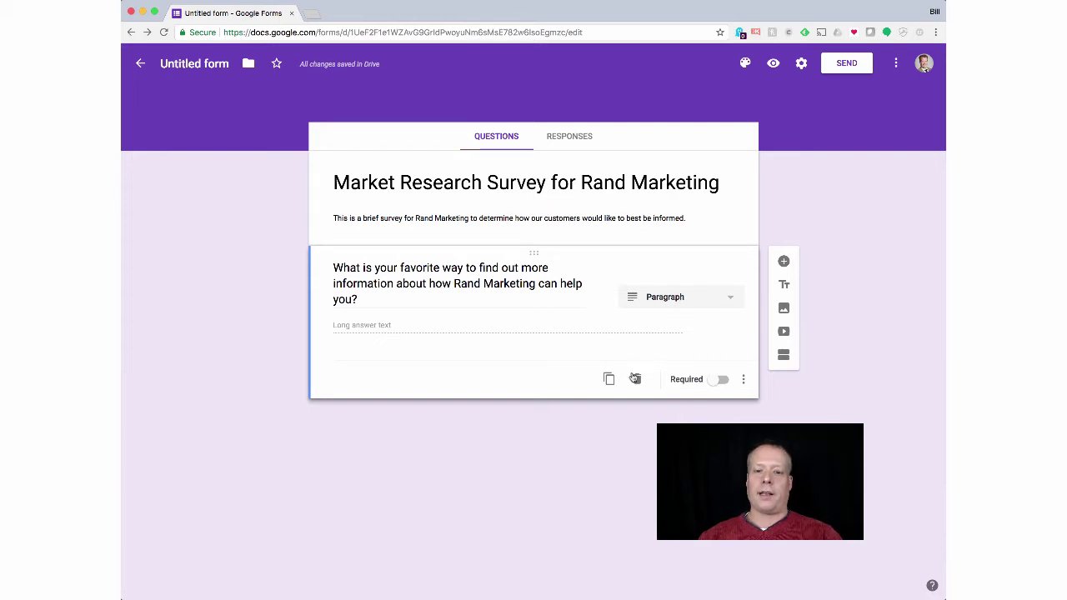
{"action": "left_click", "coordinate": [679, 305]}
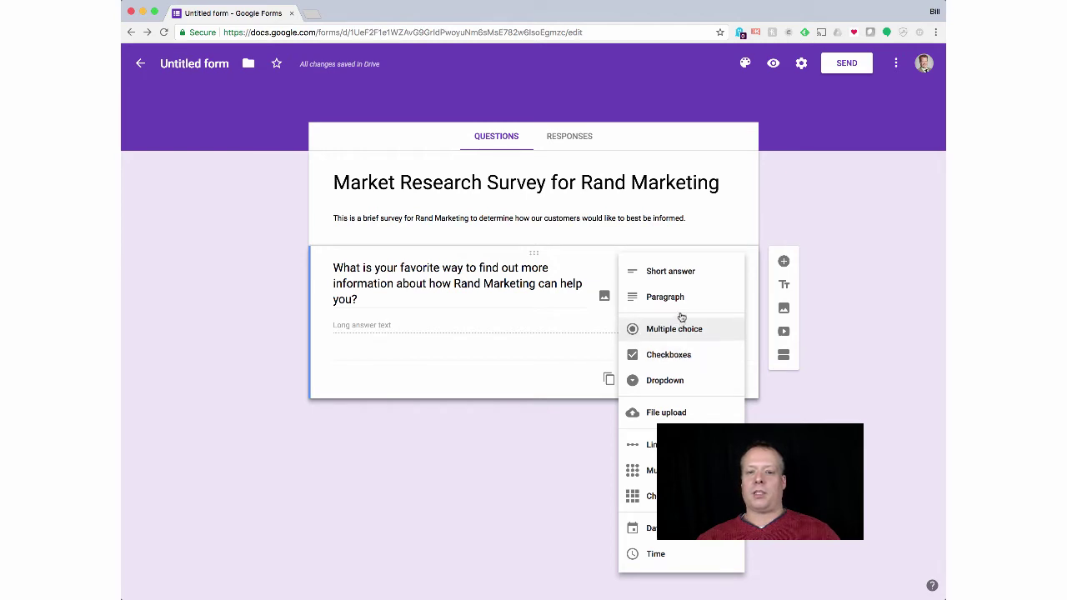
{"action": "left_click", "coordinate": [683, 275]}
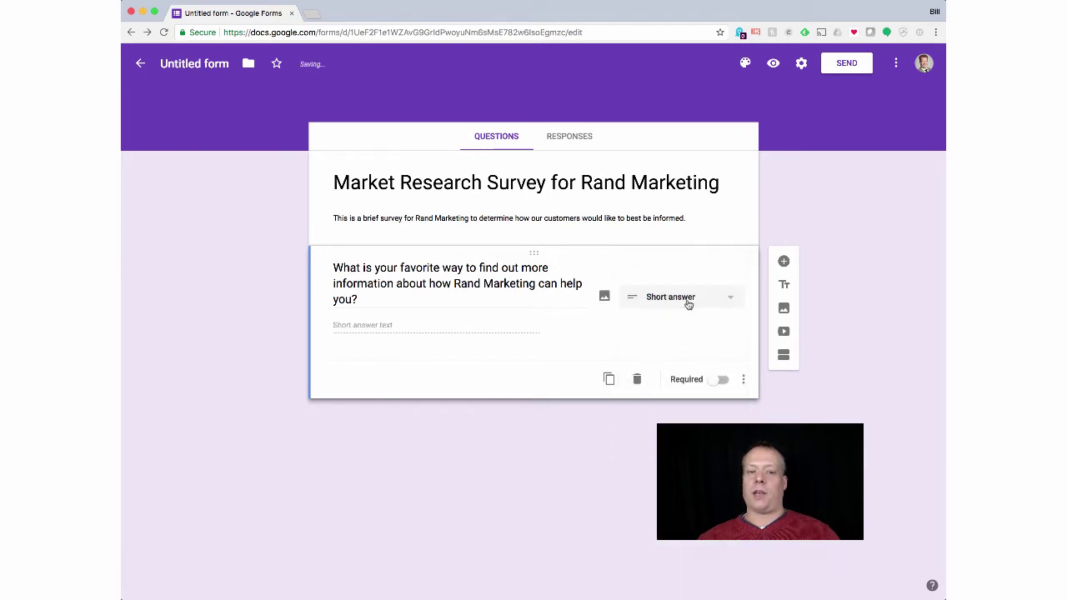
{"action": "left_click", "coordinate": [688, 302]}
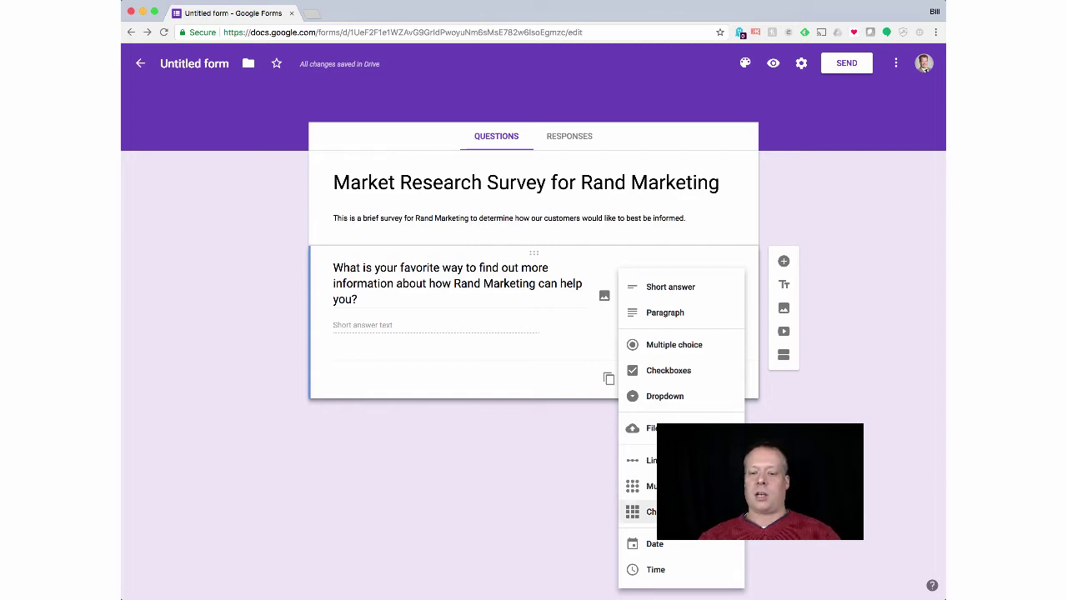
Step: Mark the first question Required, adding and then removing a description
{"action": "left_click", "coordinate": [561, 385]}
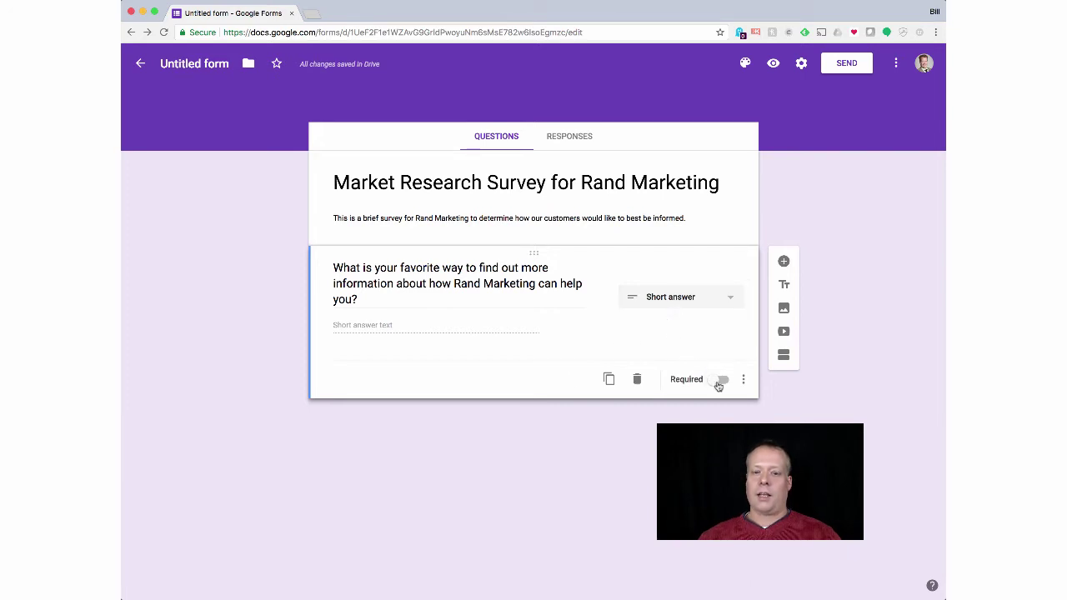
{"action": "left_click", "coordinate": [718, 382]}
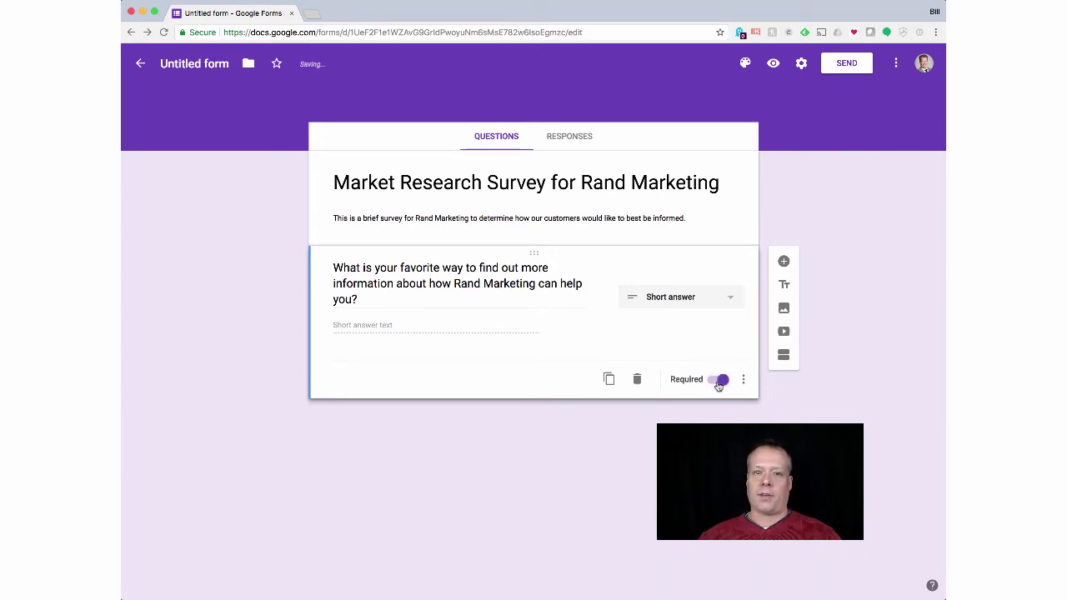
{"action": "left_click", "coordinate": [745, 379]}
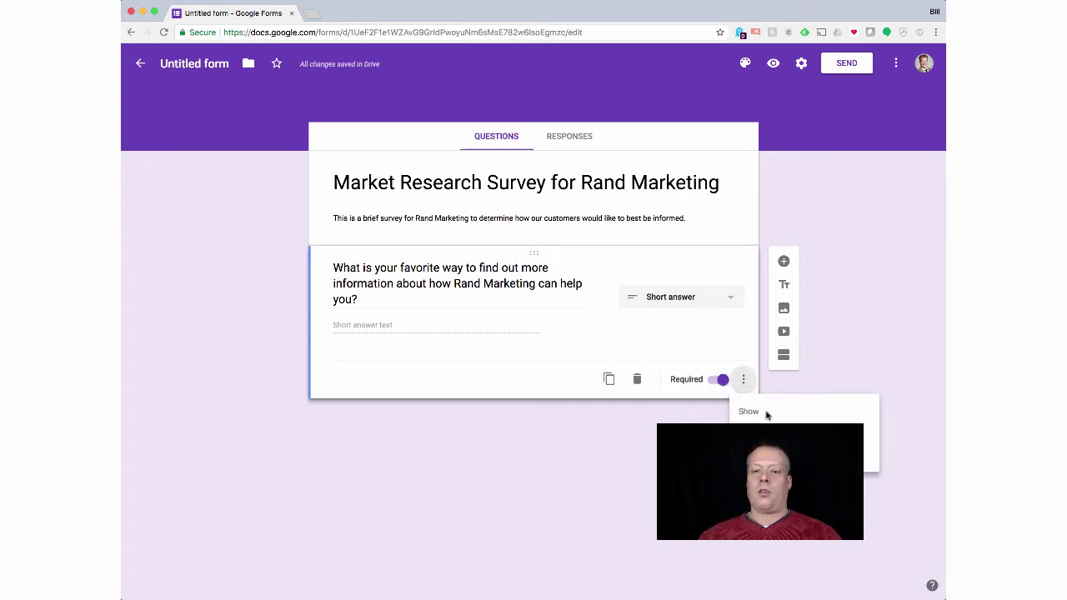
{"action": "left_click", "coordinate": [775, 428]}
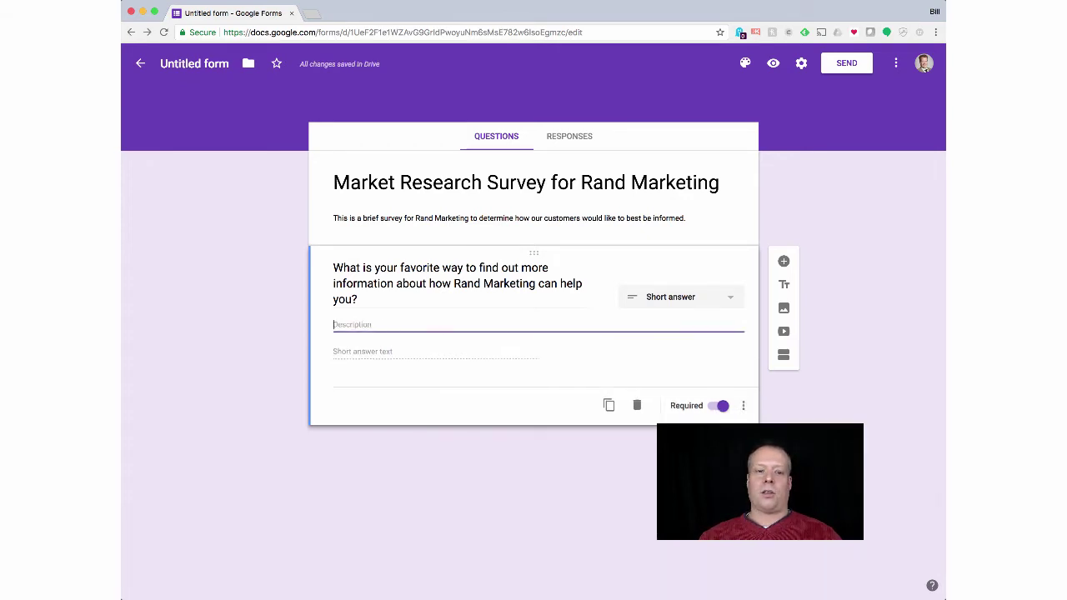
{"action": "left_click", "coordinate": [746, 406]}
{"action": "left_click", "coordinate": [753, 416]}
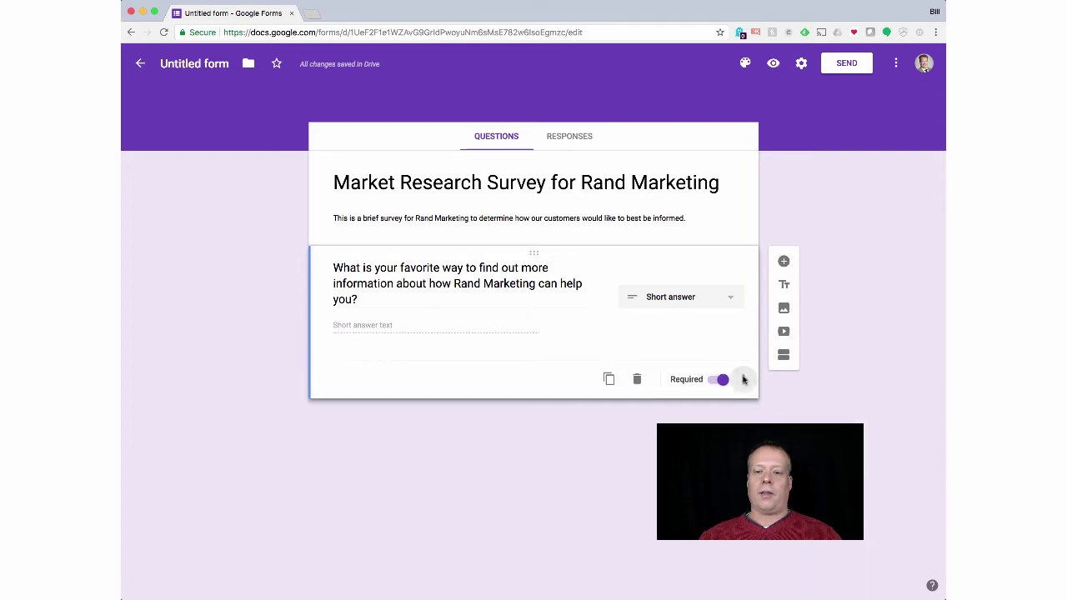
Step: Add response validation to the question, view its types, then remove it again
{"action": "left_click", "coordinate": [744, 380]}
{"action": "left_click", "coordinate": [780, 455]}
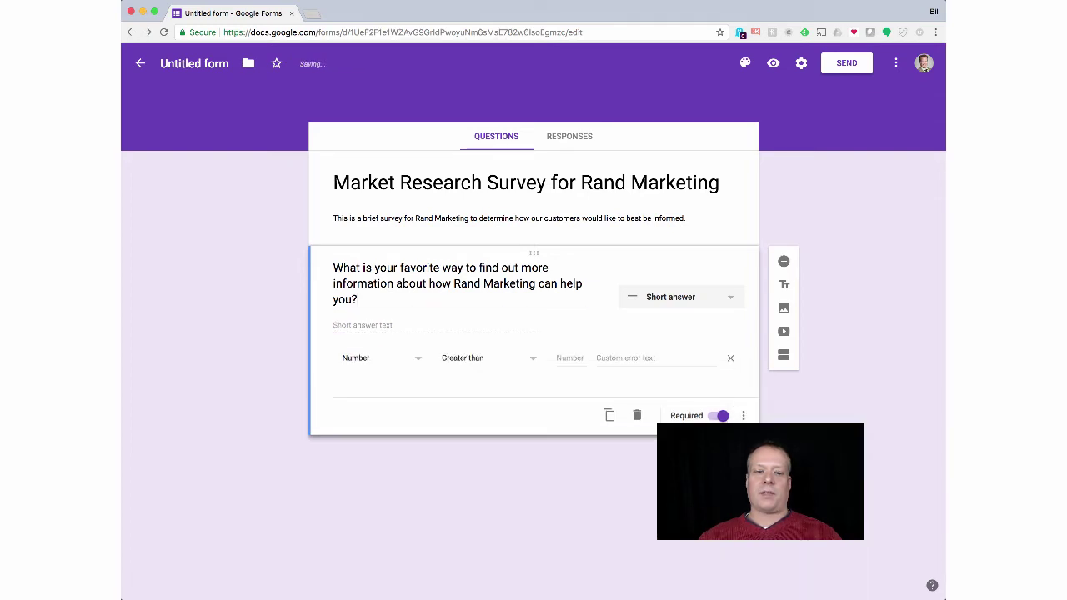
{"action": "left_click", "coordinate": [398, 365]}
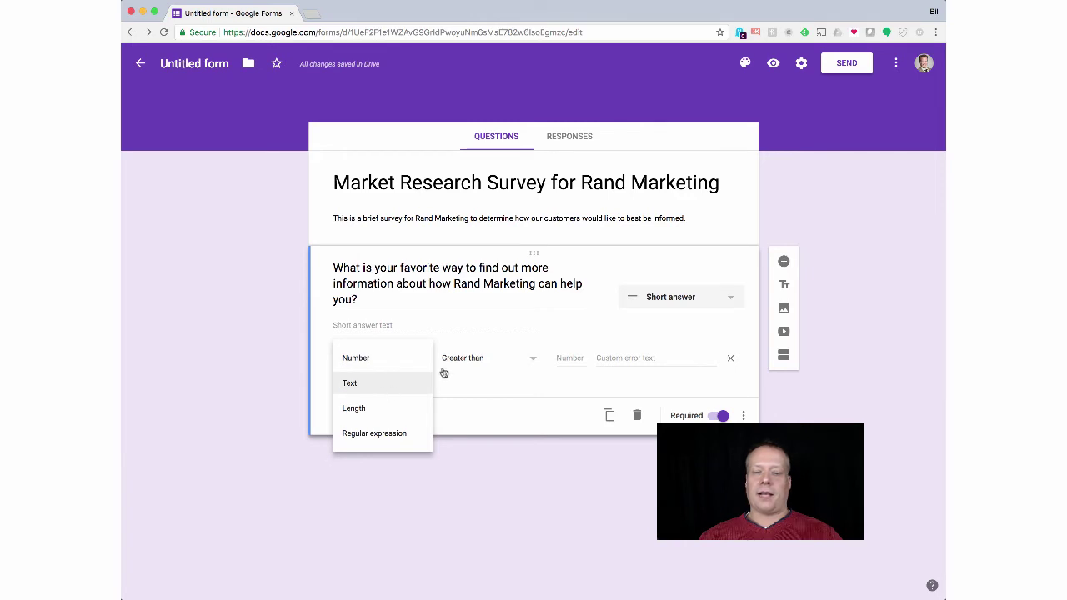
{"action": "left_click", "coordinate": [500, 399]}
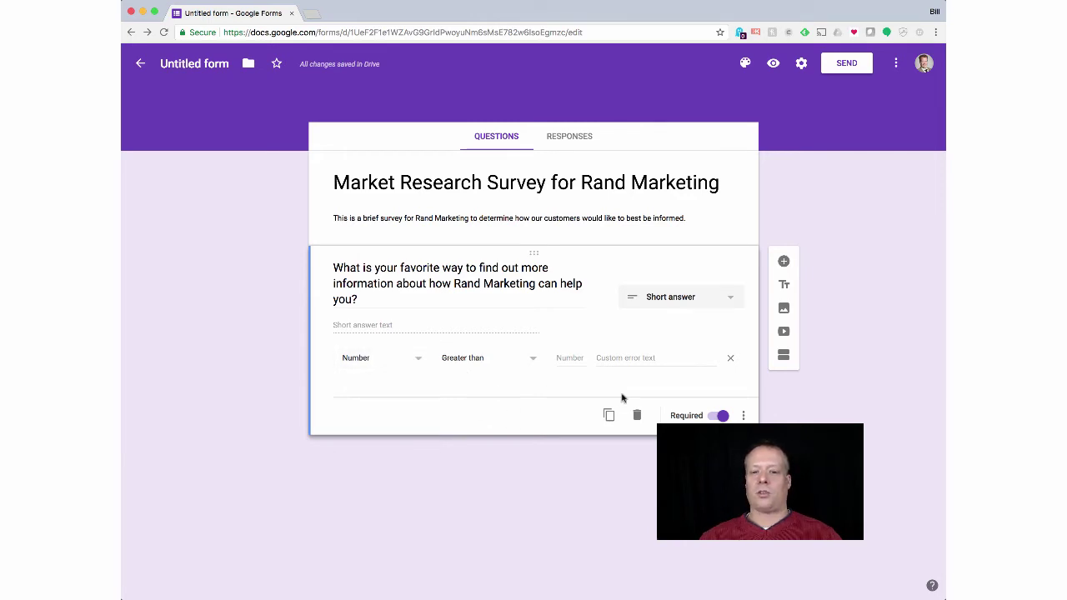
{"action": "left_click", "coordinate": [742, 414]}
{"action": "left_click", "coordinate": [780, 488]}
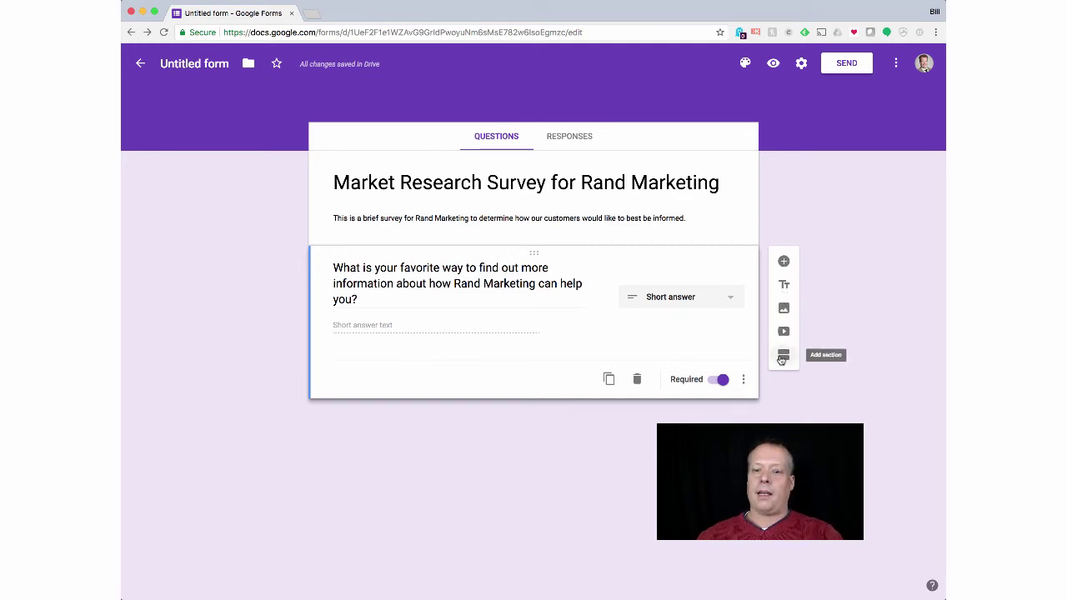
Step: Add a second section titled 'Marketing Channels', with a description starting 'Here we will ask more detailed questions about'
{"action": "left_click", "coordinate": [783, 357]}
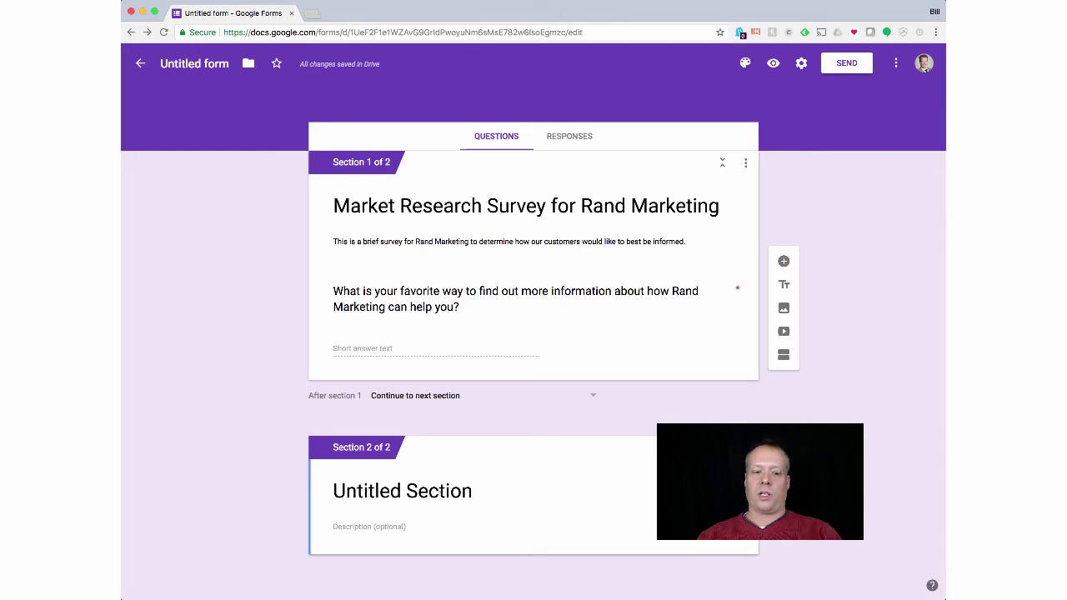
{"action": "left_click", "coordinate": [439, 492]}
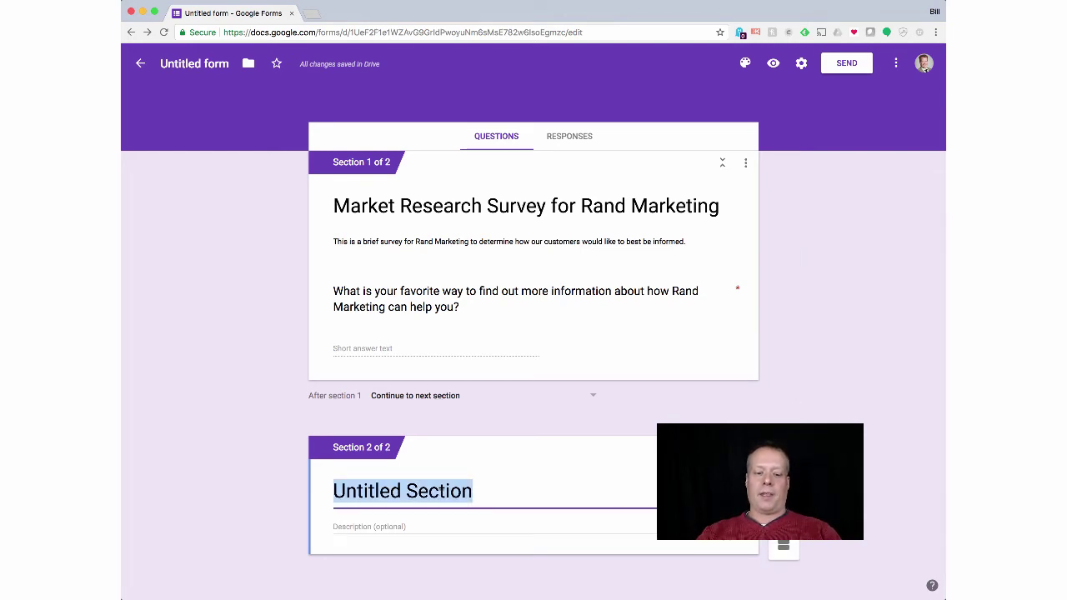
{"action": "type", "text": "M"}
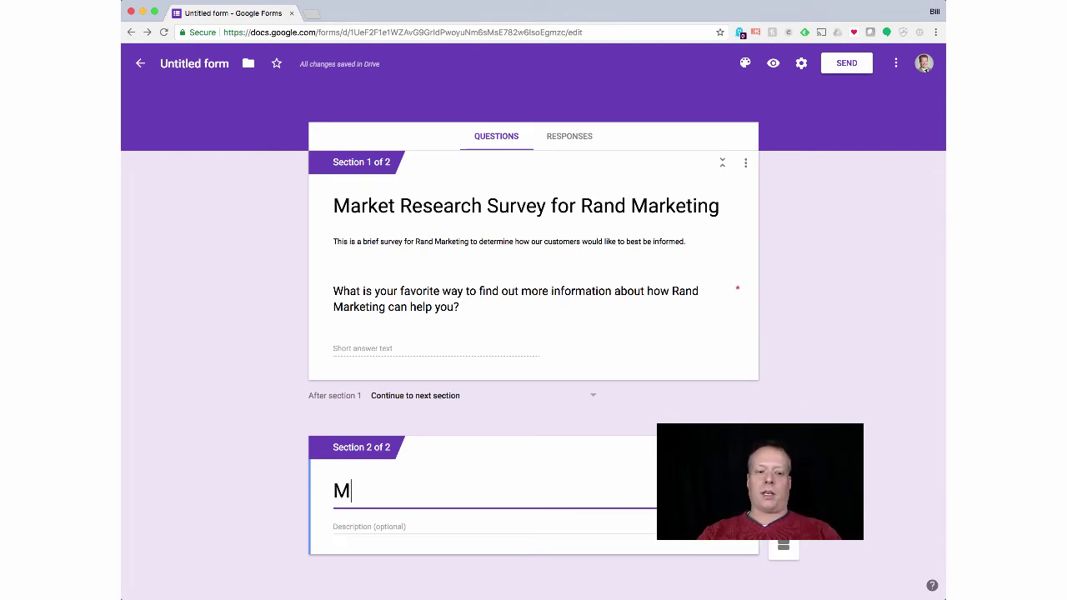
{"action": "type", "text": "arketing Channels"}
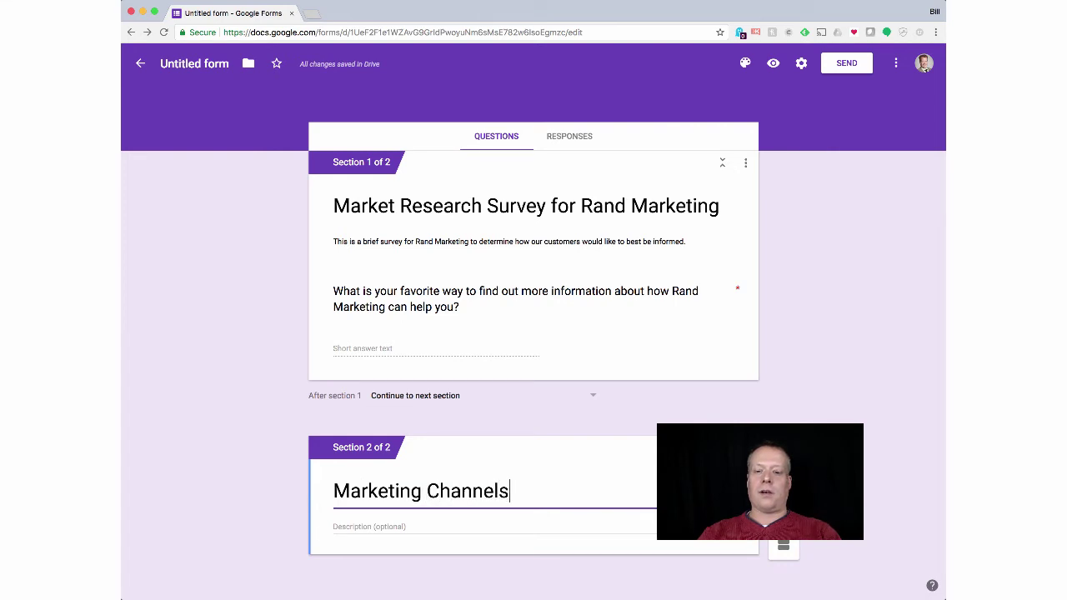
{"action": "left_click", "coordinate": [425, 522]}
{"action": "type", "text": "Her"}
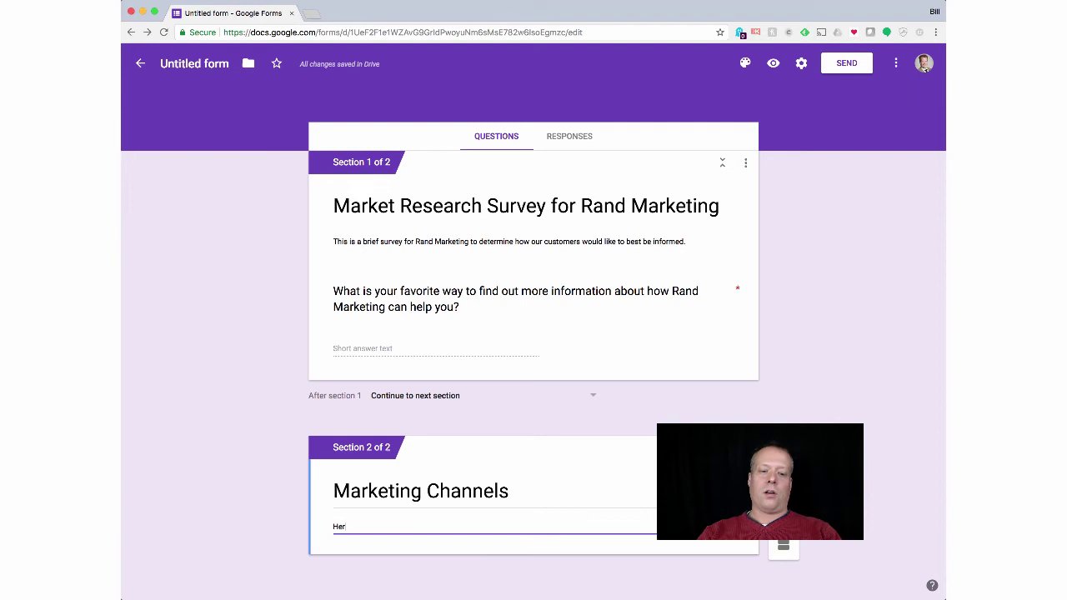
{"action": "type", "text": "e we will ask more detialed"}
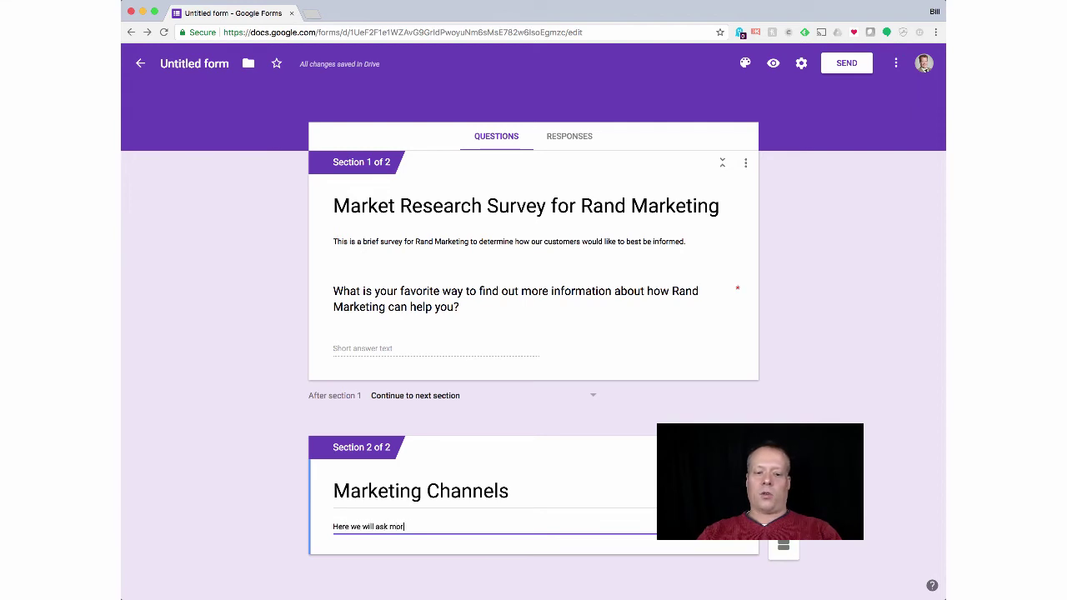
{"action": "key", "text": "BackSpace"}
{"action": "key", "text": "BackSpace"}
{"action": "key", "text": "BackSpace"}
{"action": "key", "text": "BackSpace"}
{"action": "key", "text": "BackSpace"}
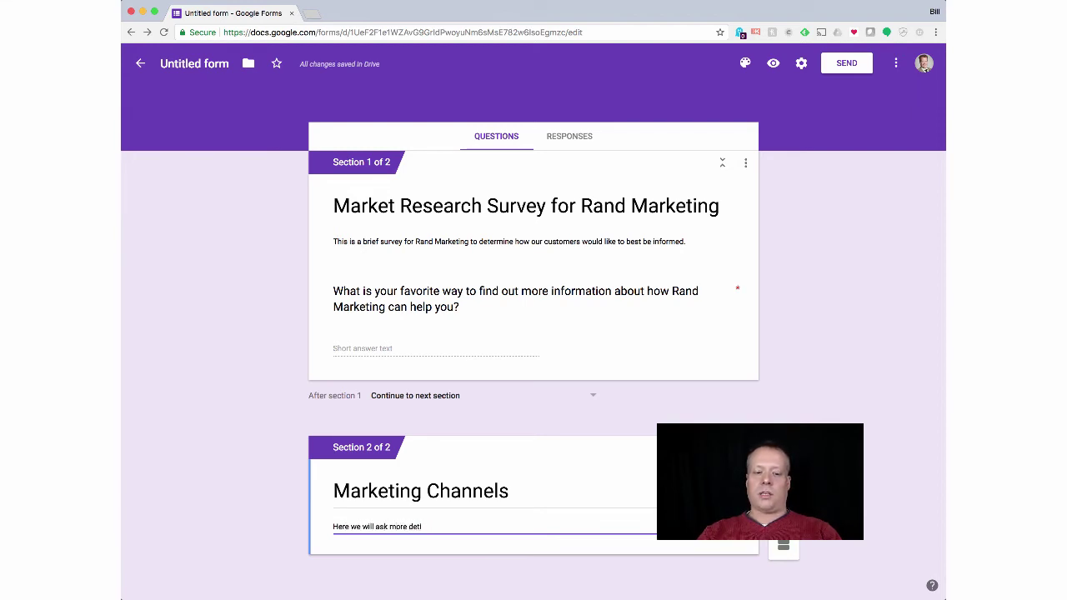
{"action": "type", "text": "ailed quest"}
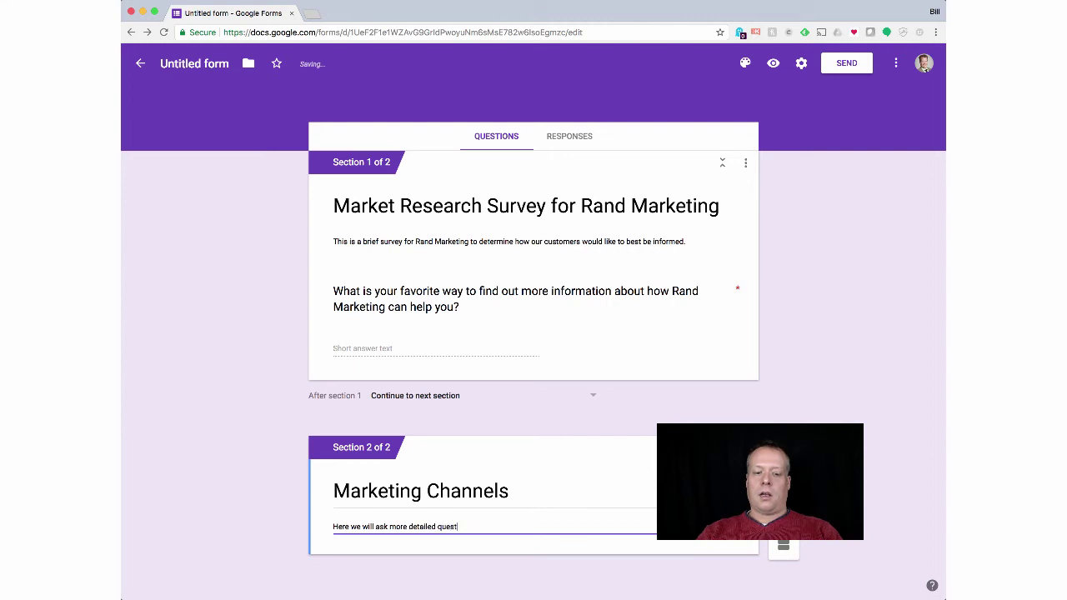
{"action": "type", "text": "ions about"}
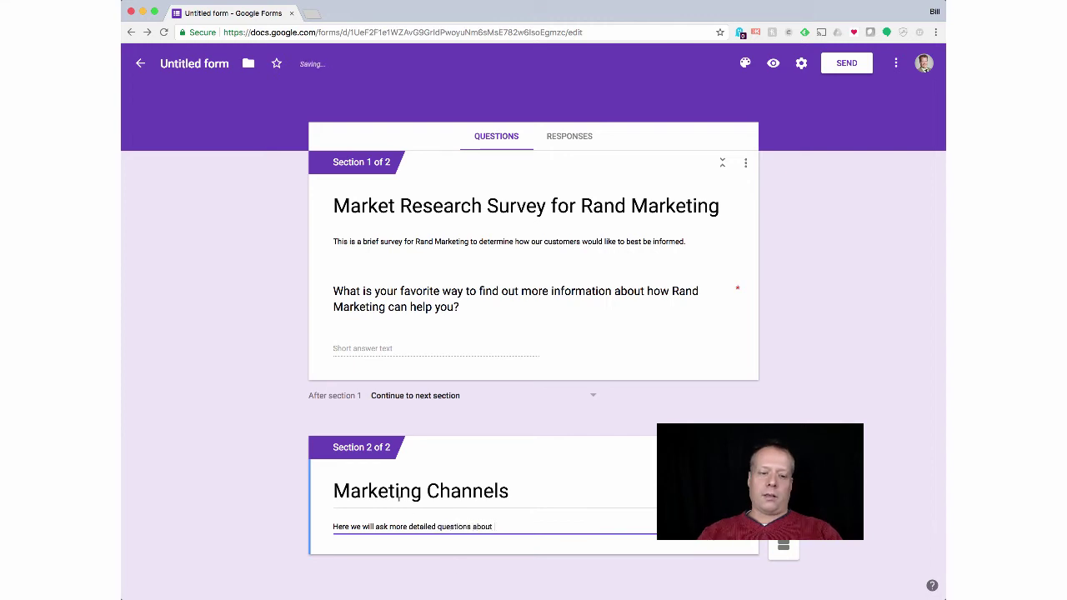
Step: Rename the section 'Contact Channels' and end its description with 'how to reach out to you.'
{"action": "key", "text": "shift+Tab"}
{"action": "double_click", "coordinate": [377, 491]}
{"action": "type", "text": "Contact"}
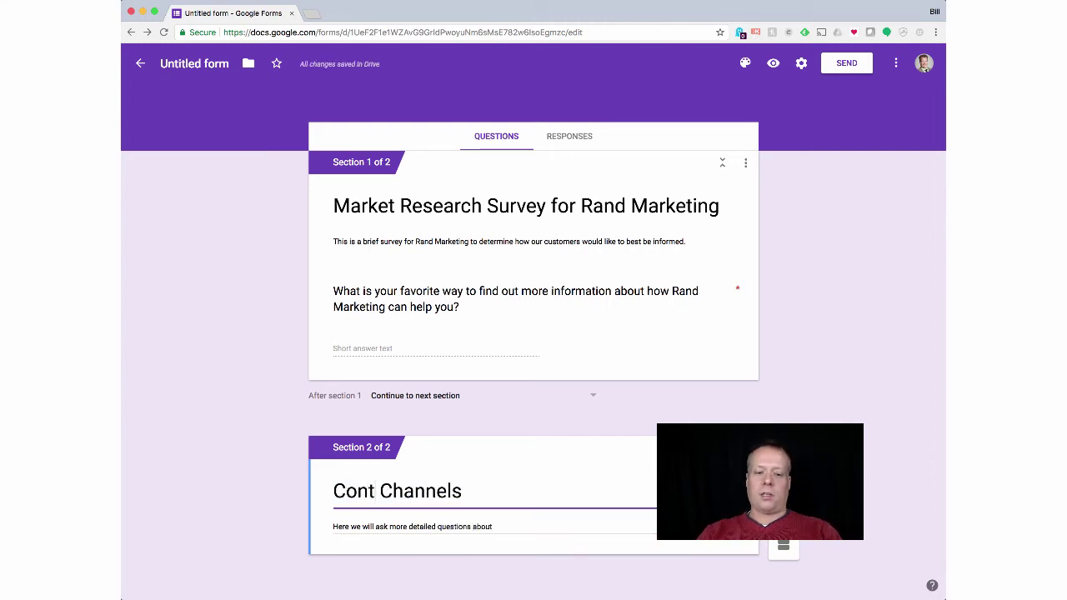
{"action": "key", "text": "Tab"}
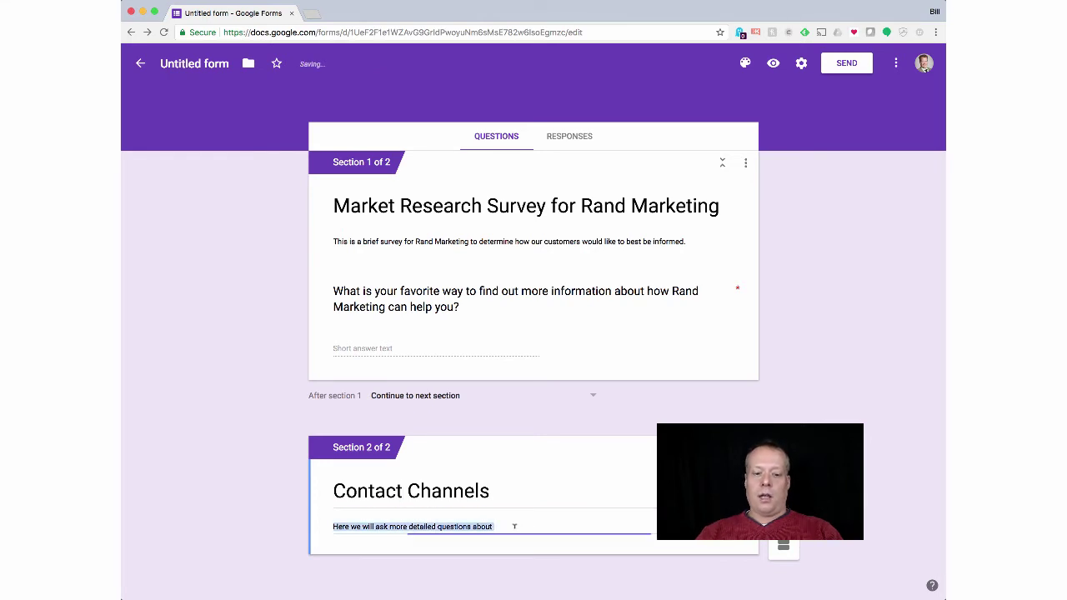
{"action": "key", "text": "Right"}
{"action": "type", "text": "how"}
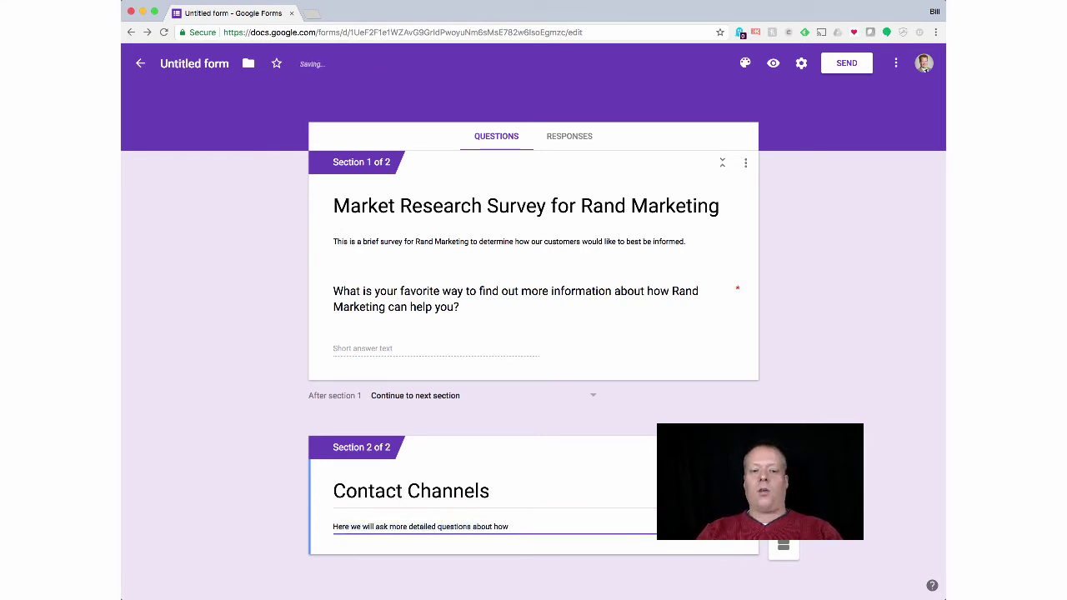
{"action": "type", "text": " to reach out to you."}
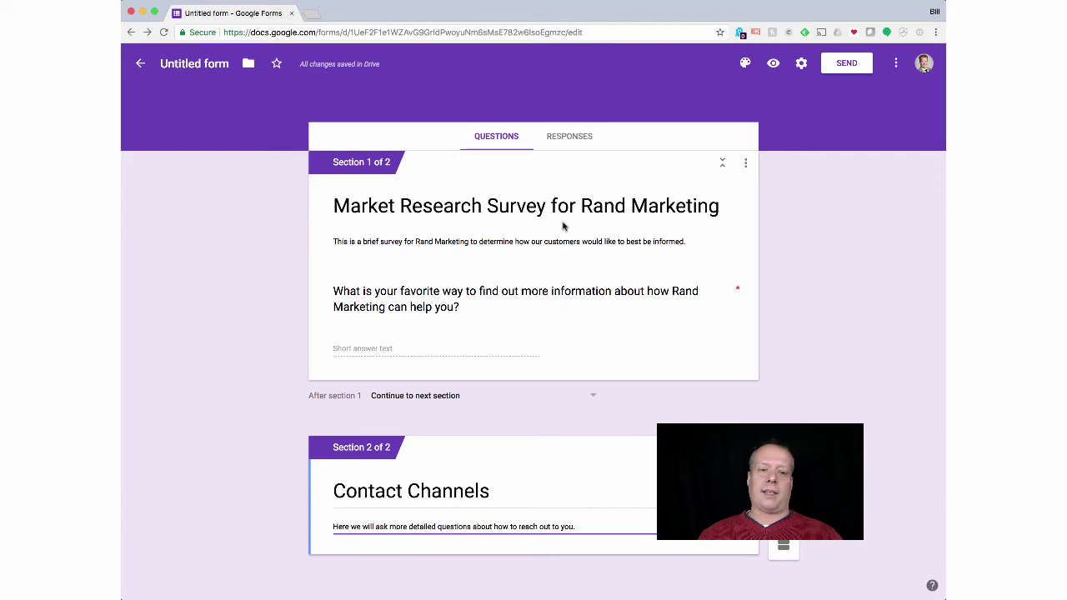
Step: Insert a new question below the first question in Section 1
{"action": "left_click", "coordinate": [588, 321]}
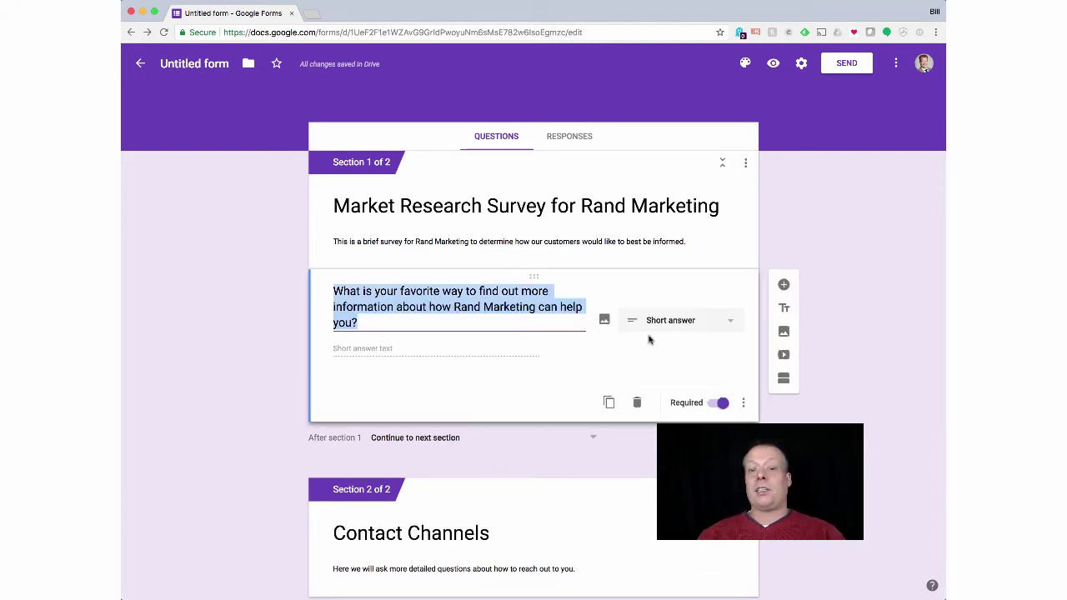
{"action": "left_click", "coordinate": [675, 364]}
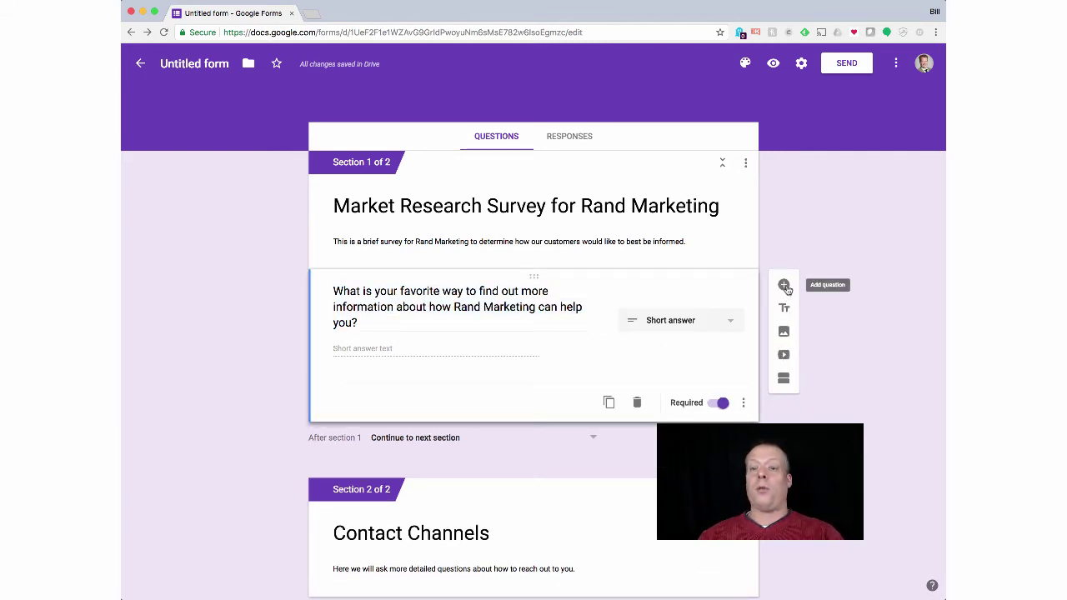
{"action": "left_click", "coordinate": [784, 286]}
Step: Title the new question 'How often do you want to be contacted about Rand Marketing' and make it Short answer
{"action": "type", "text": "H"}
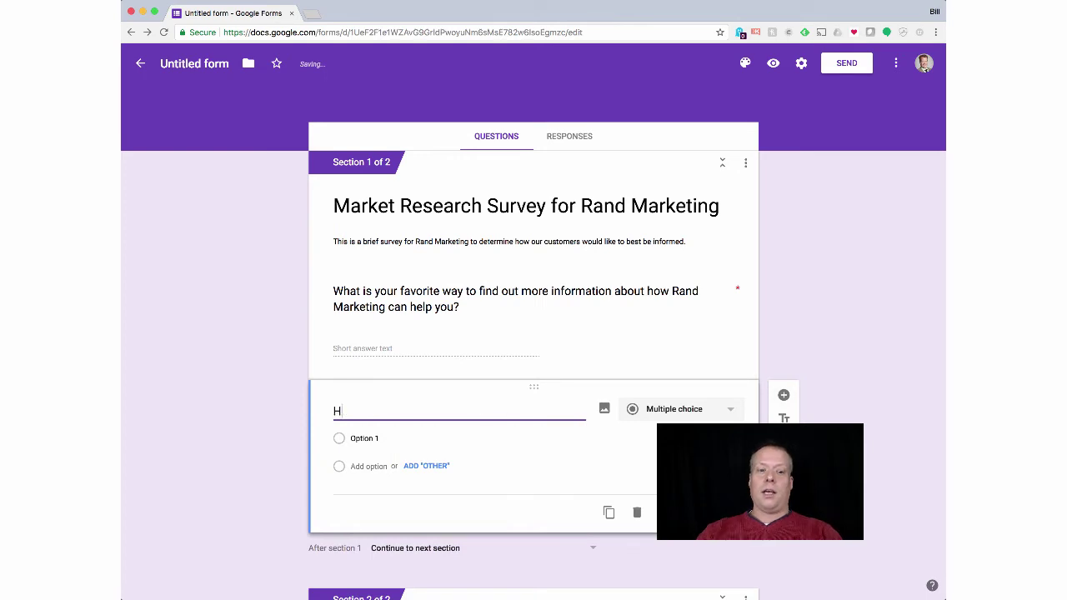
{"action": "type", "text": "ow o"}
{"action": "key", "text": "BackSpace"}
{"action": "key", "text": "BackSpace"}
{"action": "key", "text": "BackSpace"}
{"action": "key", "text": "BackSpace"}
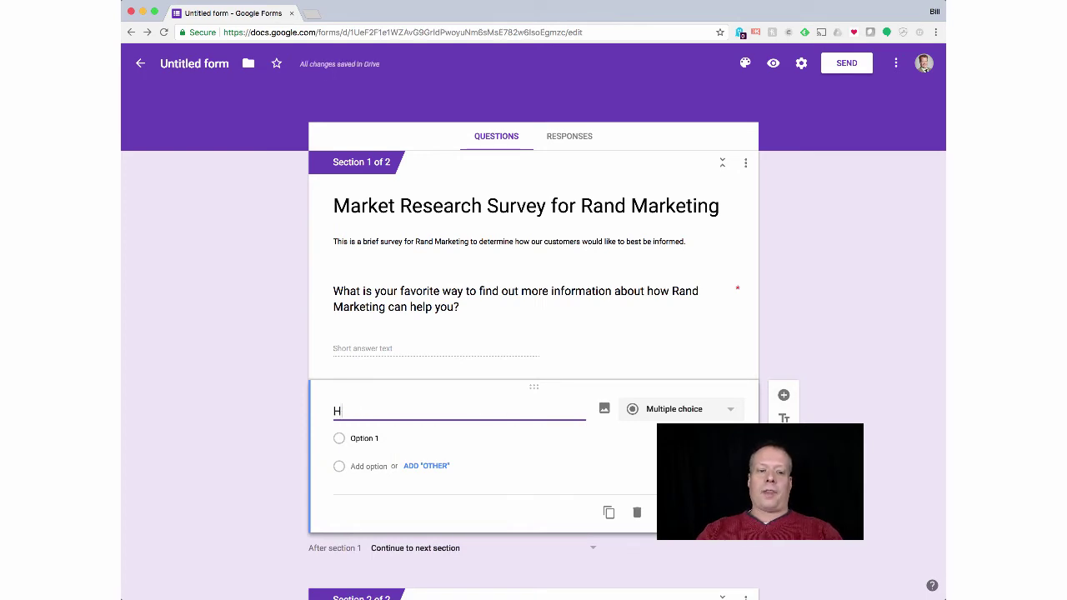
{"action": "type", "text": "ow o"}
{"action": "key", "text": "BackSpace"}
{"action": "key", "text": "BackSpace"}
{"action": "key", "text": "BackSpace"}
{"action": "key", "text": "BackSpace"}
{"action": "type", "text": "ow o"}
{"action": "key", "text": "BackSpace"}
{"action": "key", "text": "BackSpace"}
{"action": "key", "text": "BackSpace"}
{"action": "key", "text": "BackSpace"}
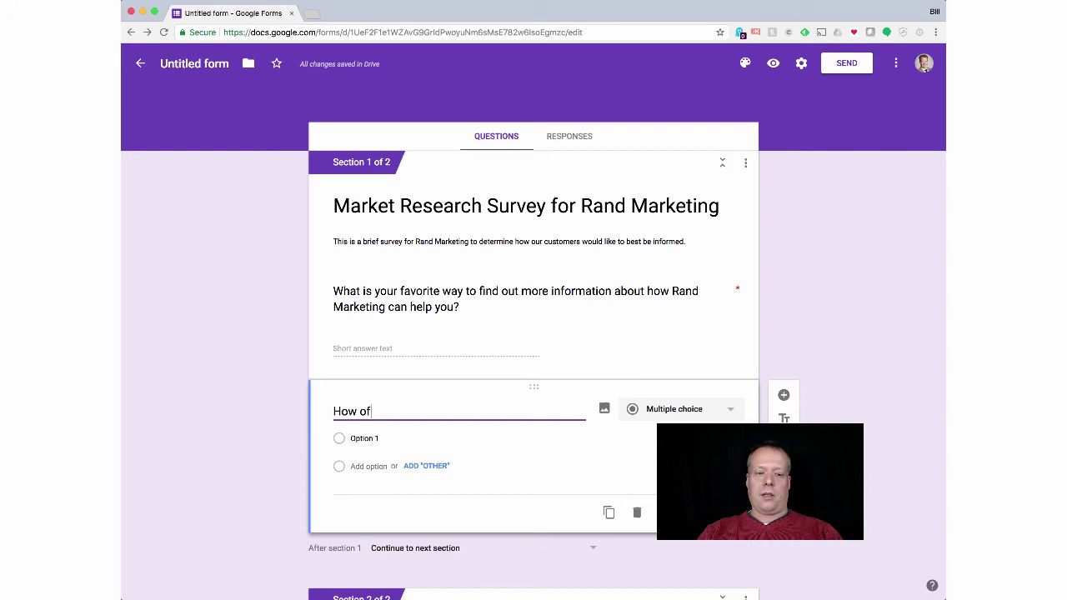
{"action": "type", "text": "ten do you wa"}
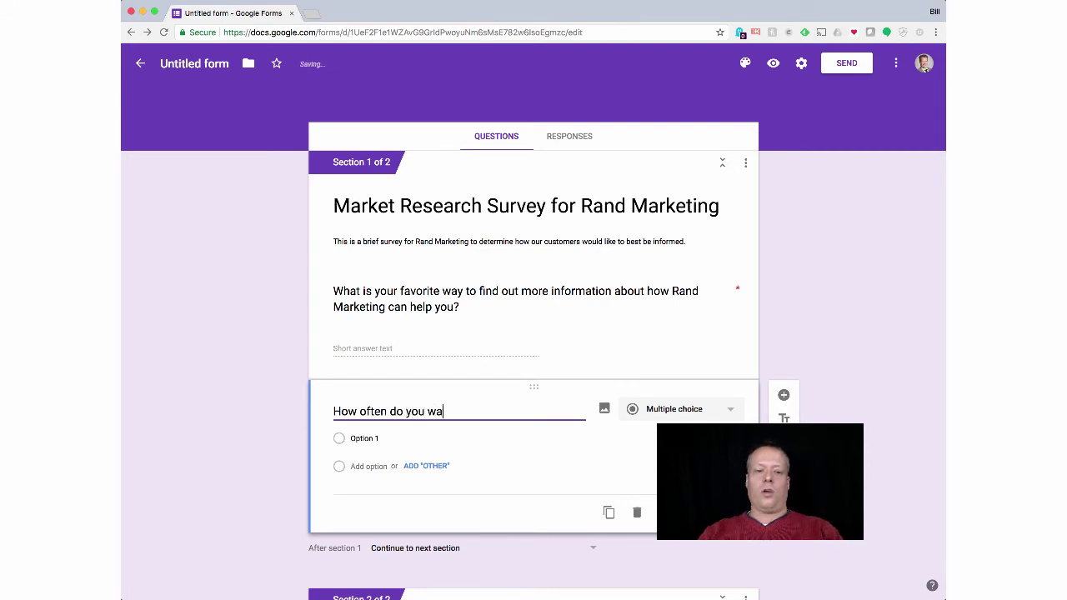
{"action": "type", "text": "nt to be "}
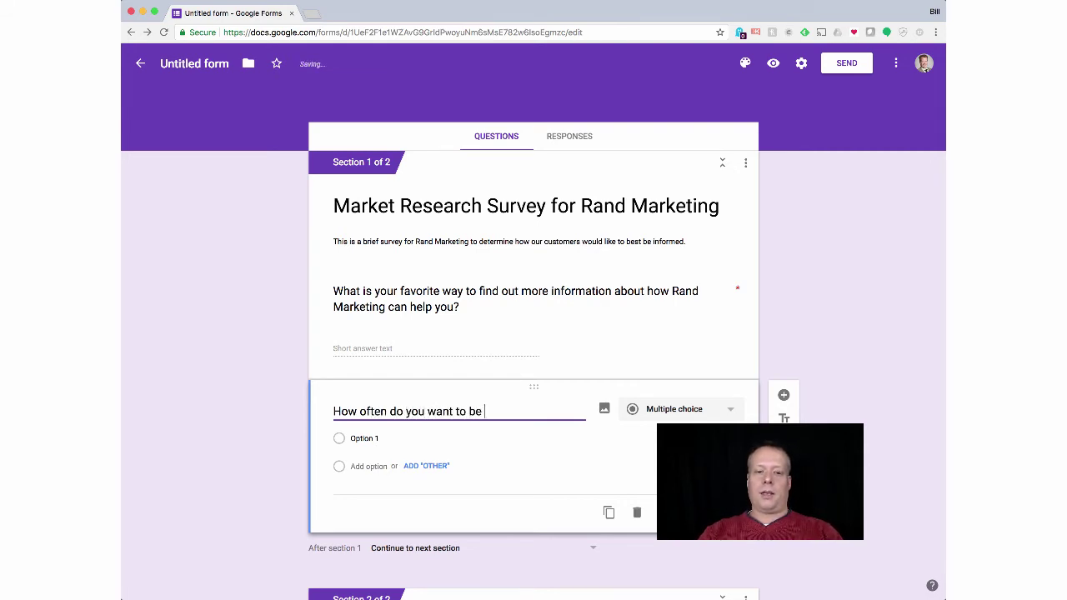
{"action": "type", "text": "contacte"}
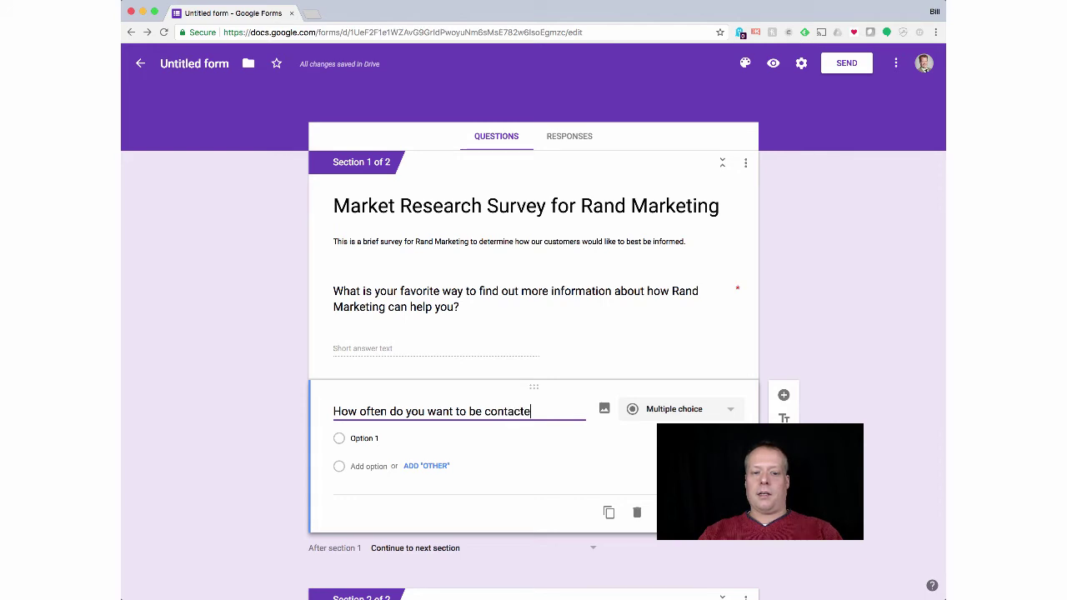
{"action": "type", "text": "d about Rand Marketing?"}
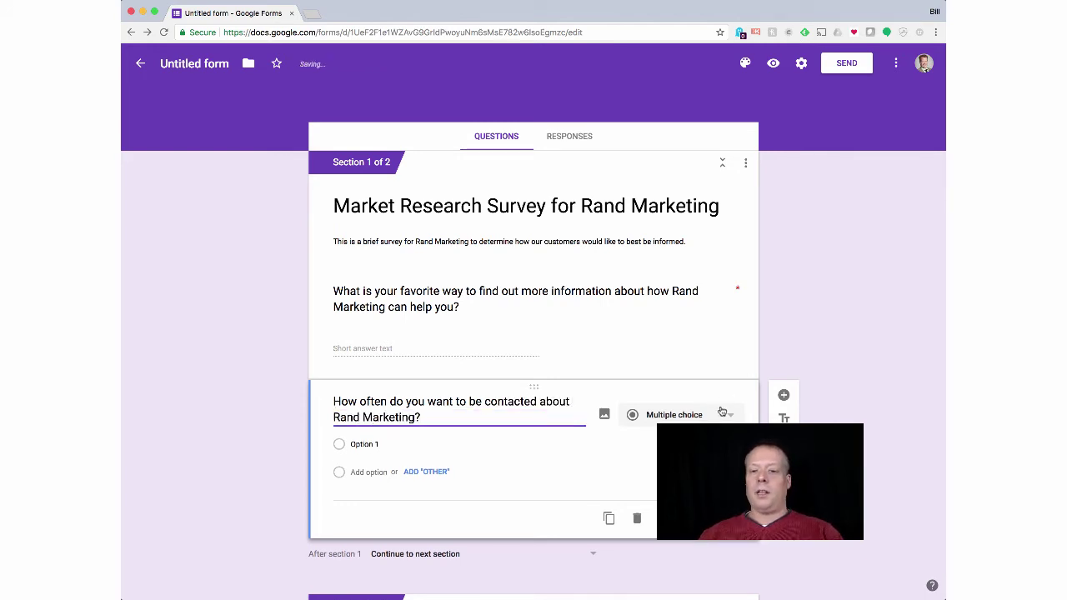
{"action": "left_click", "coordinate": [720, 414]}
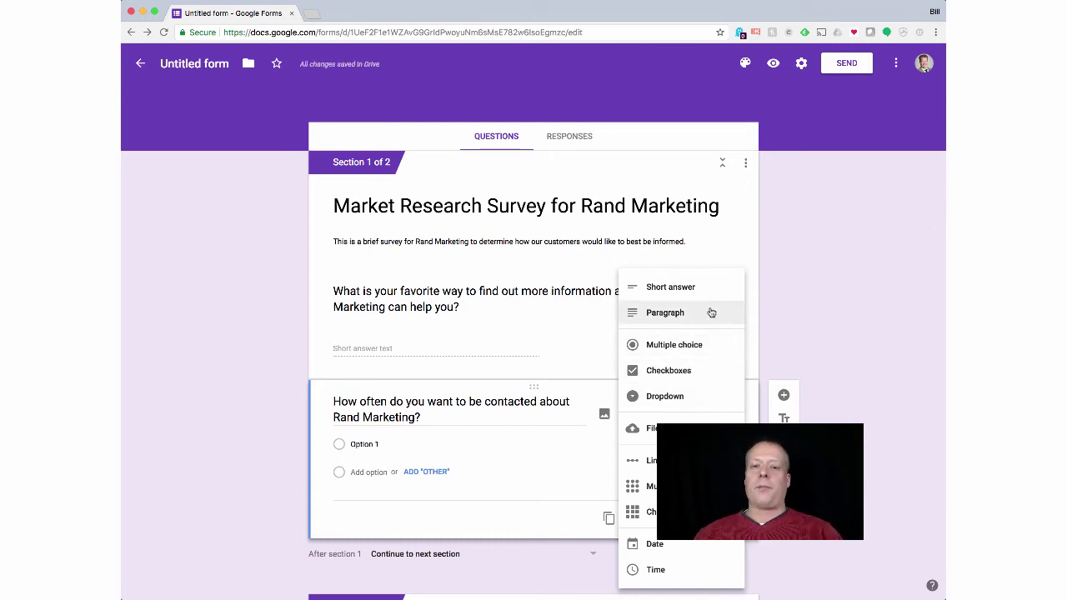
{"action": "left_click", "coordinate": [683, 286]}
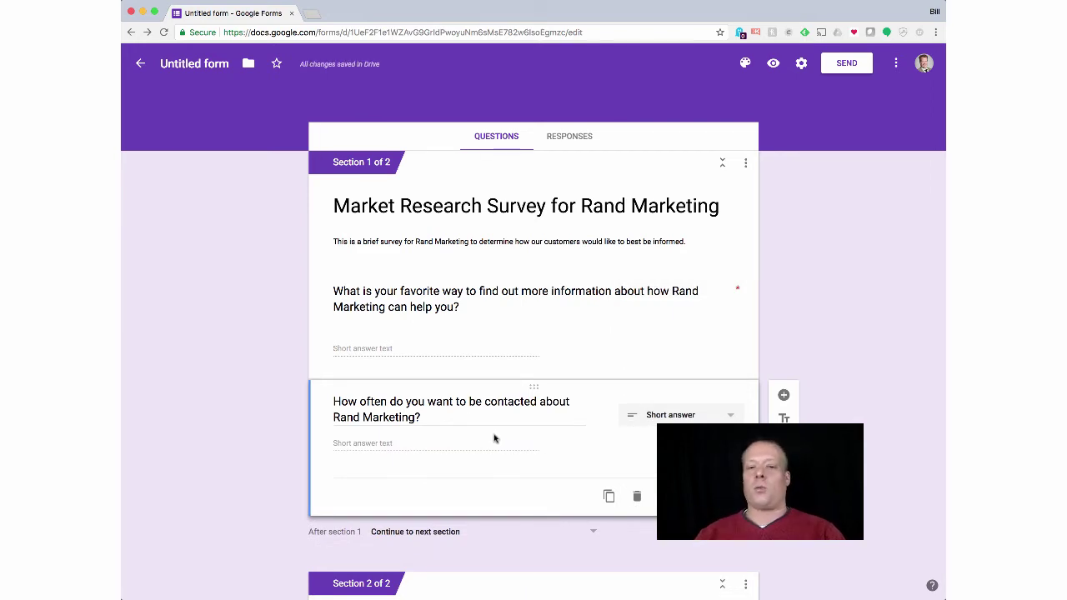
Step: Add a new question to the Contact Channels section
{"action": "scroll", "coordinate": [449, 446], "scroll_direction": "down", "scroll_amount": 3}
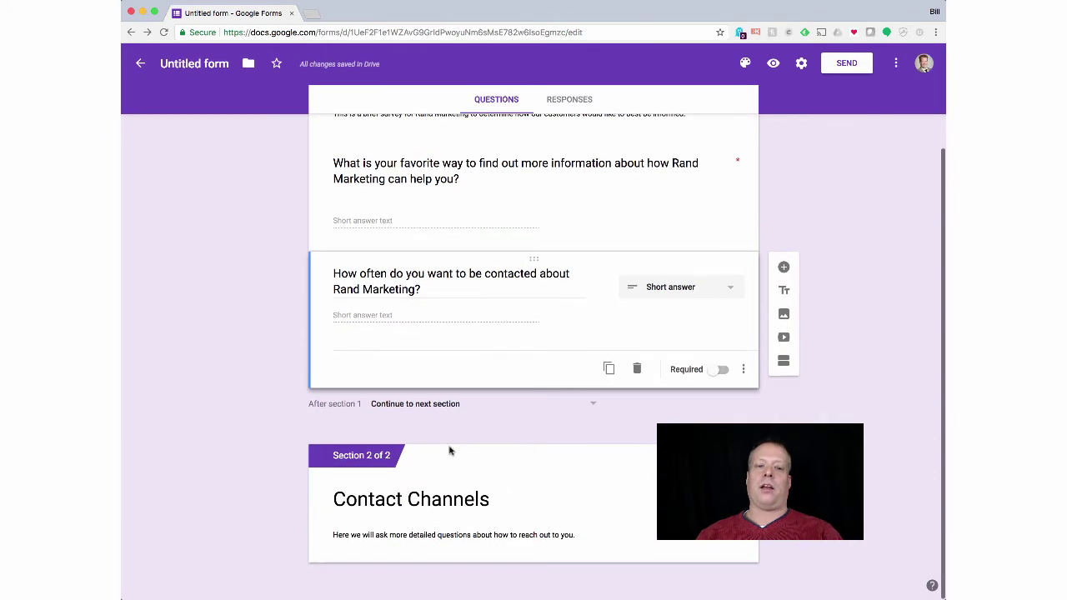
{"action": "left_click", "coordinate": [528, 500]}
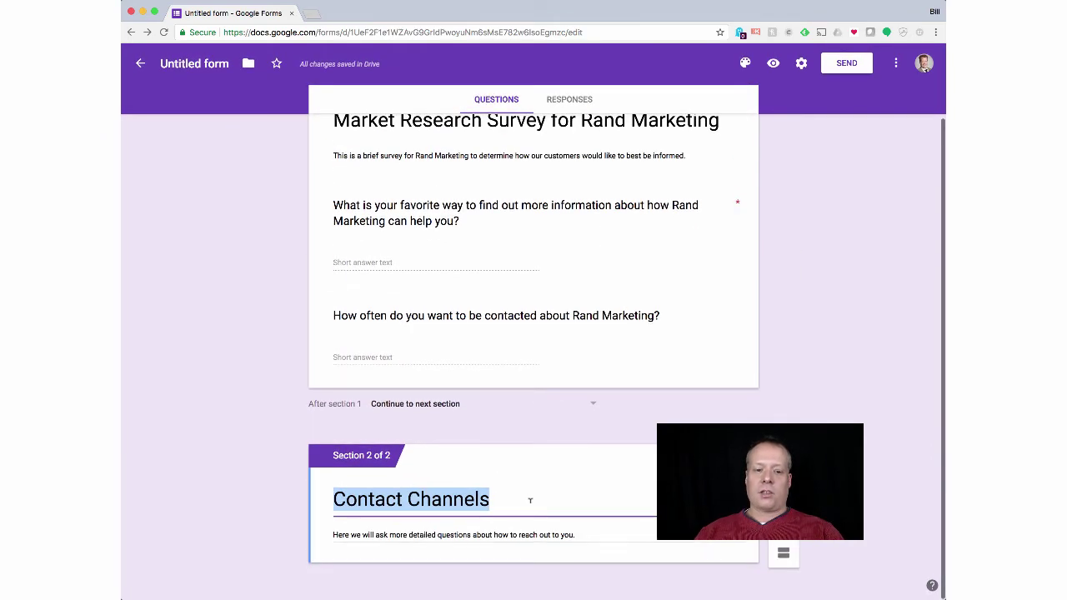
{"action": "left_click", "coordinate": [784, 450]}
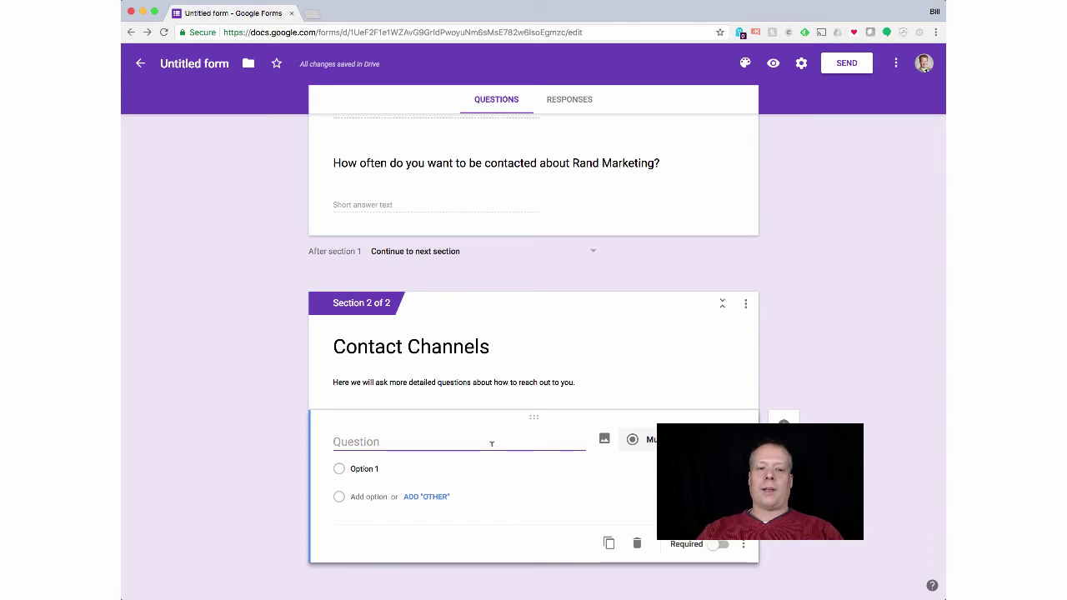
Step: Title it 'Which of the following methods do you use or want to use to find out about Rand Marketing?'
{"action": "type", "text": "Wh"}
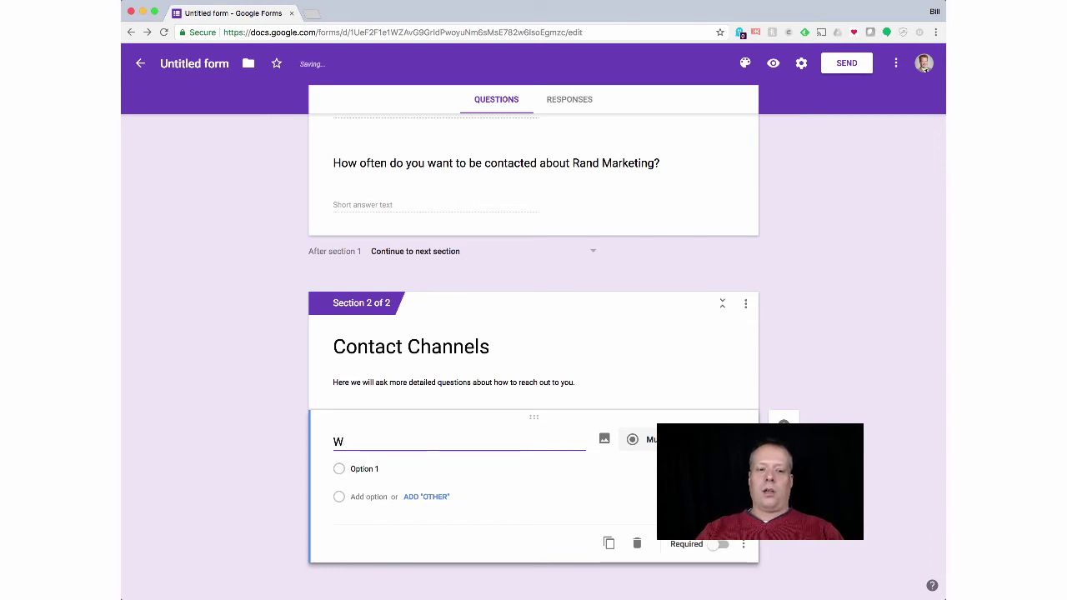
{"action": "key", "text": "BackSpace"}
{"action": "key", "text": "BackSpace"}
{"action": "type", "text": "Are an"}
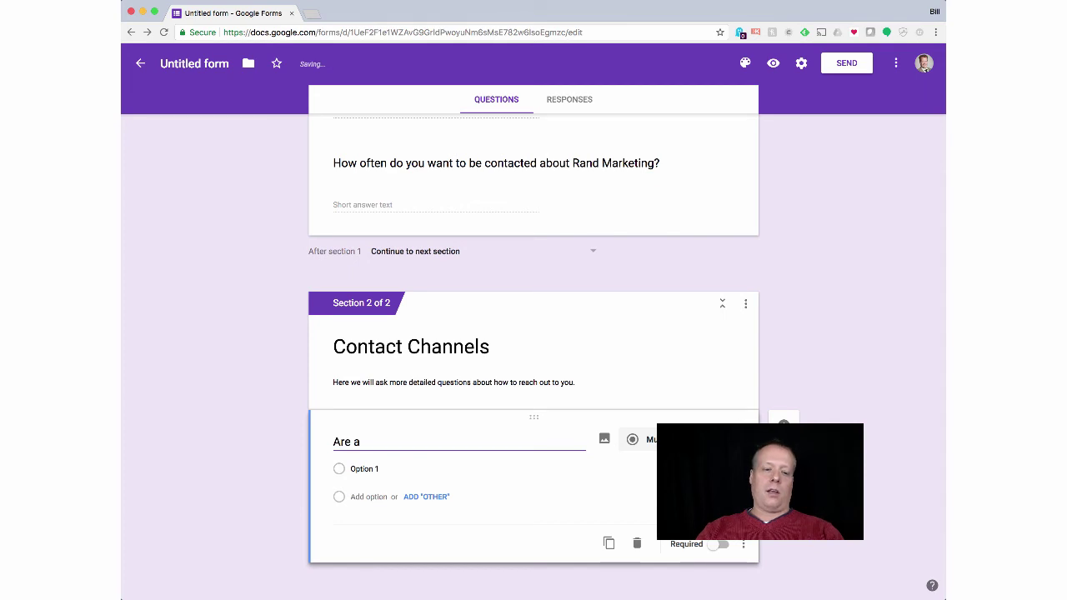
{"action": "key", "text": "BackSpace"}
{"action": "key", "text": "BackSpace"}
{"action": "key", "text": "BackSpace"}
{"action": "key", "text": "BackSpace"}
{"action": "key", "text": "BackSpace"}
{"action": "type", "text": "Which m"}
{"action": "key", "text": "BackSpace"}
{"action": "type", "text": "of"}
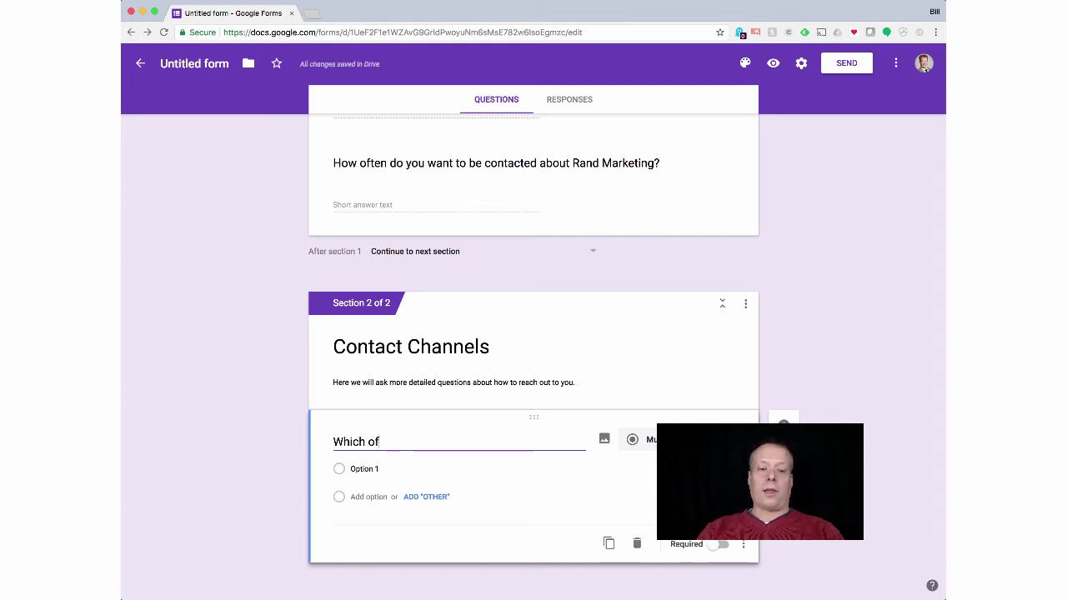
{"action": "type", "text": " the fo"}
{"action": "key", "text": "BackSpace"}
{"action": "type", "text": "follow"}
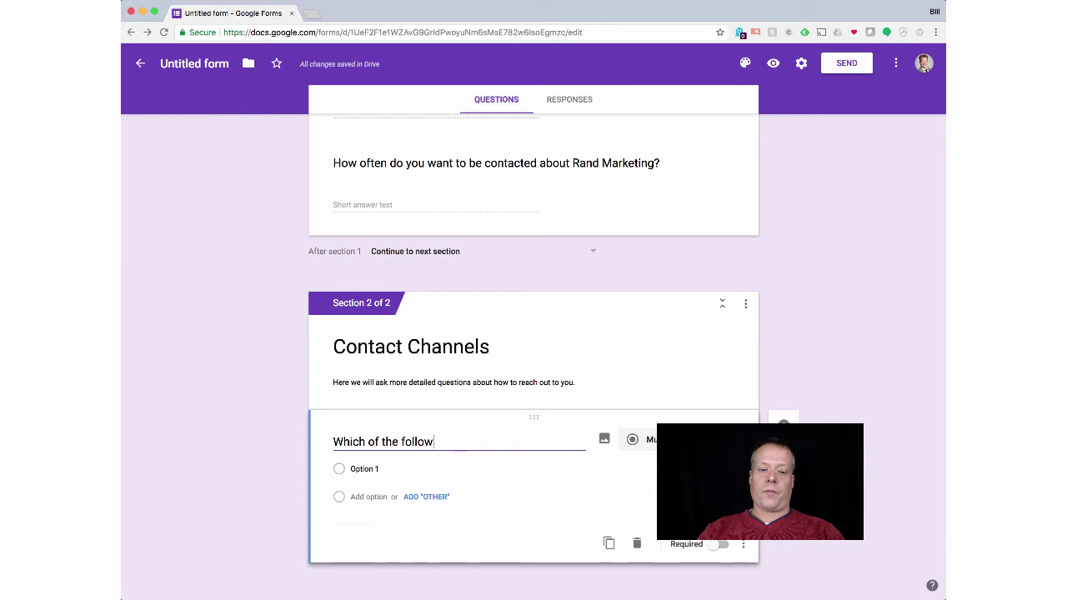
{"action": "type", "text": "ing methods to"}
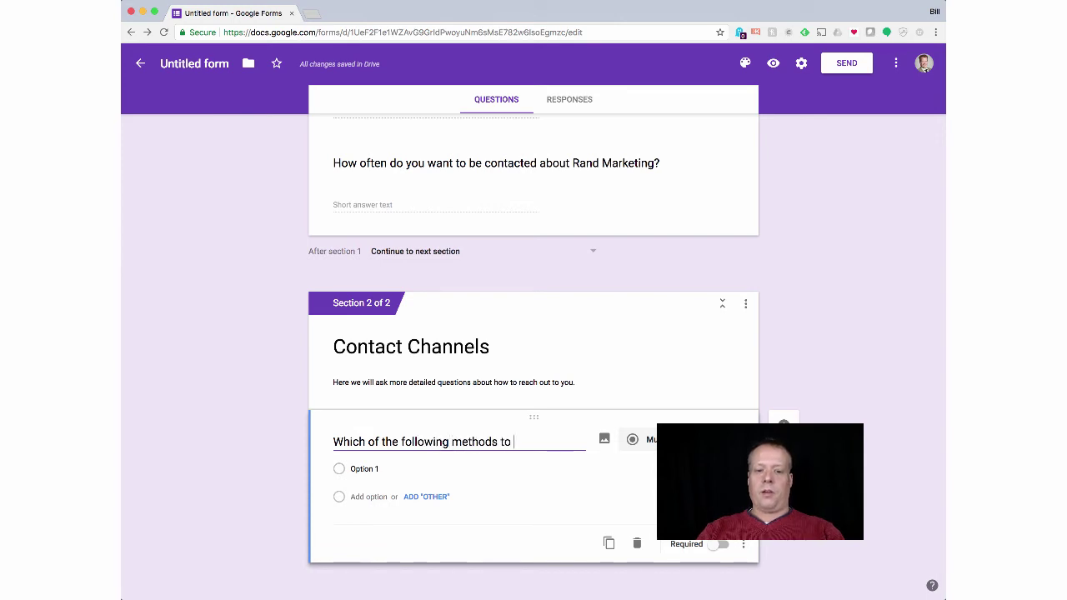
{"action": "key", "text": "BackSpace"}
{"action": "key", "text": "BackSpace"}
{"action": "key", "text": "BackSpace"}
{"action": "type", "text": "do you use"}
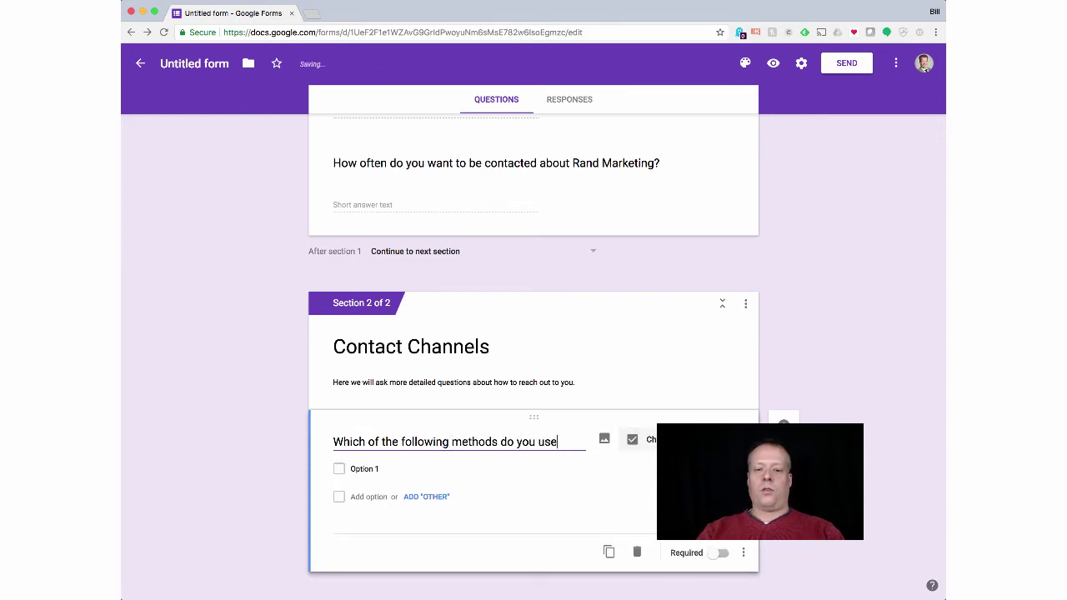
{"action": "type", "text": " or want to use "}
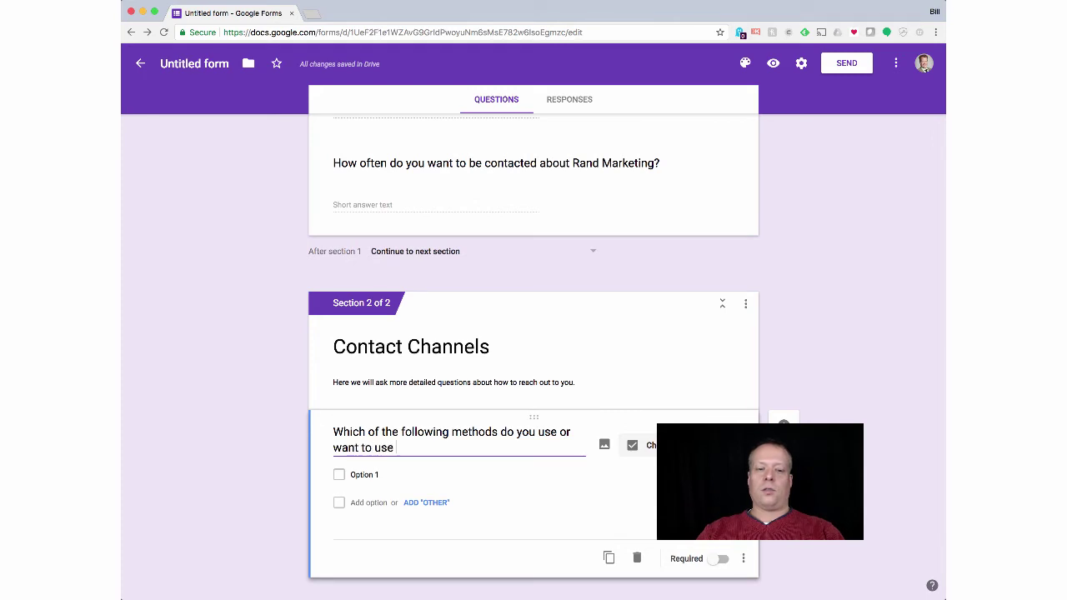
{"action": "type", "text": "to find ou"}
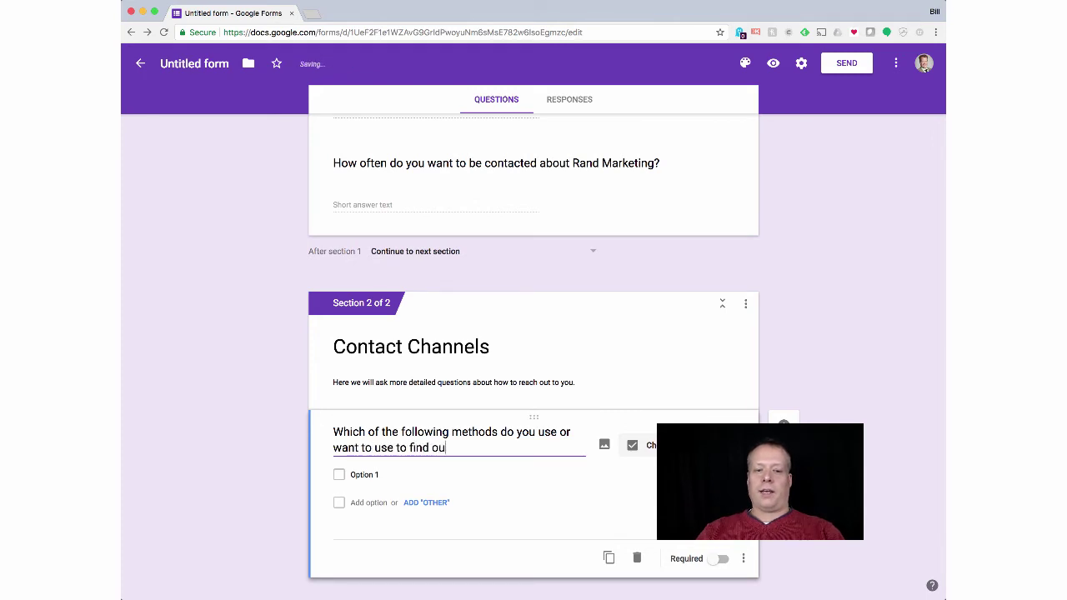
{"action": "type", "text": "t about "}
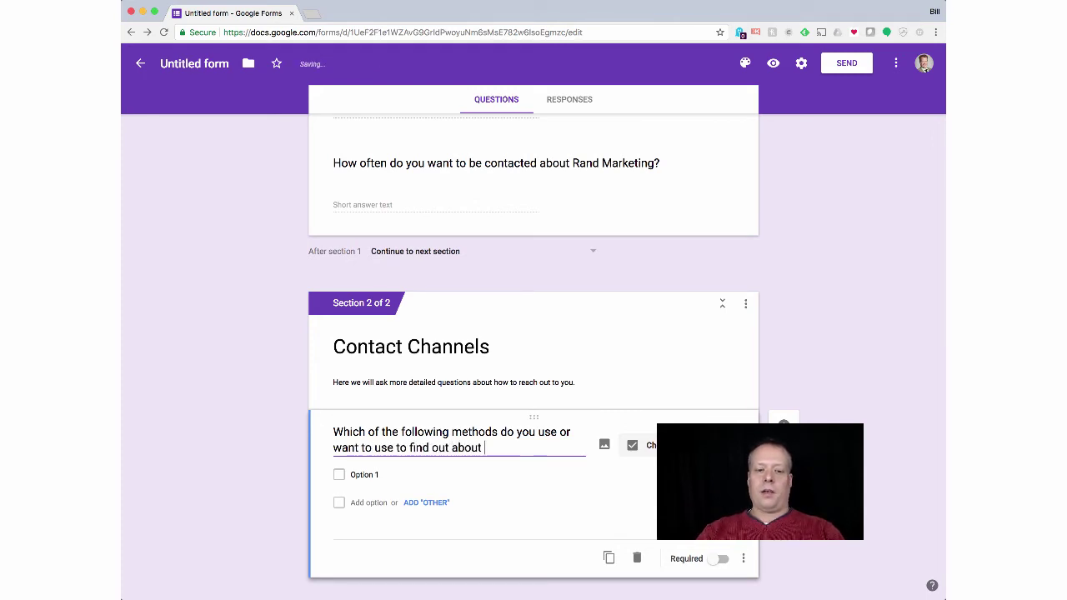
{"action": "type", "text": "Rand Marketing?"}
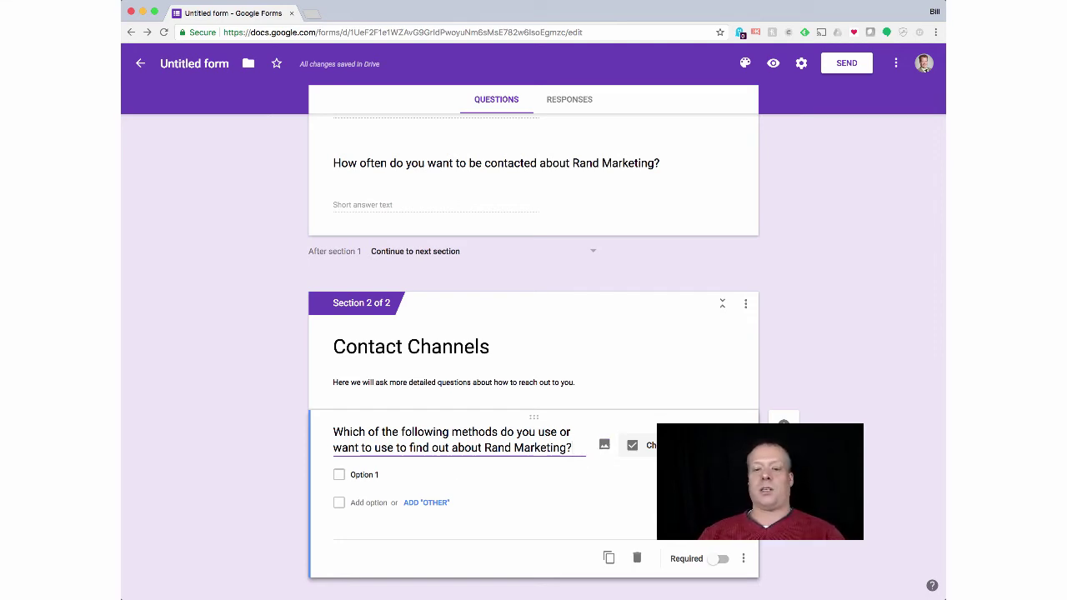
Step: Enter the checkbox choices Email, Social Media, Website and Text Message
{"action": "left_click", "coordinate": [384, 474]}
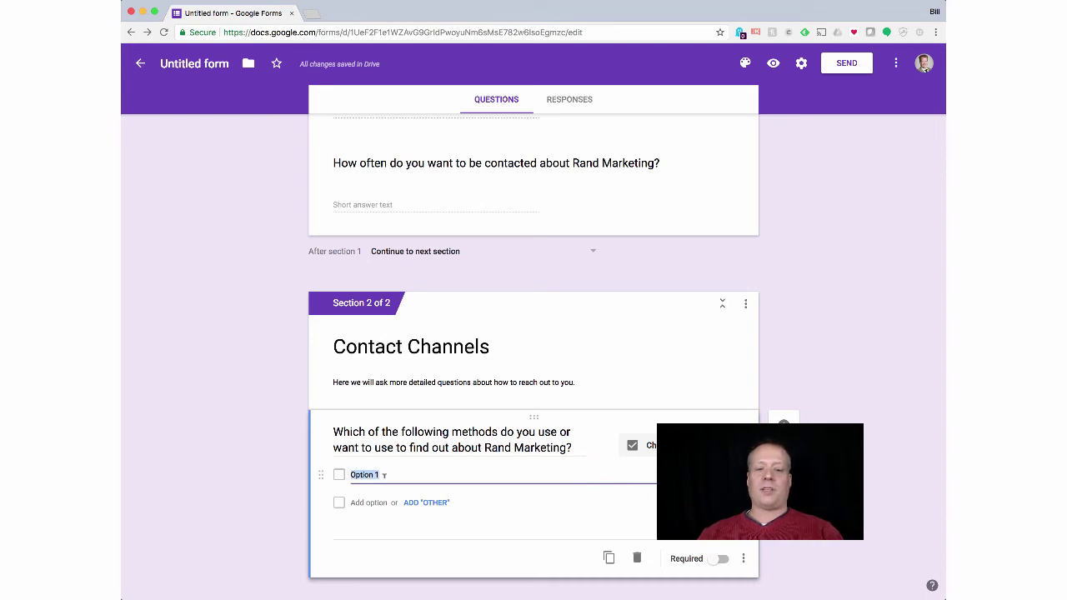
{"action": "type", "text": "Email"}
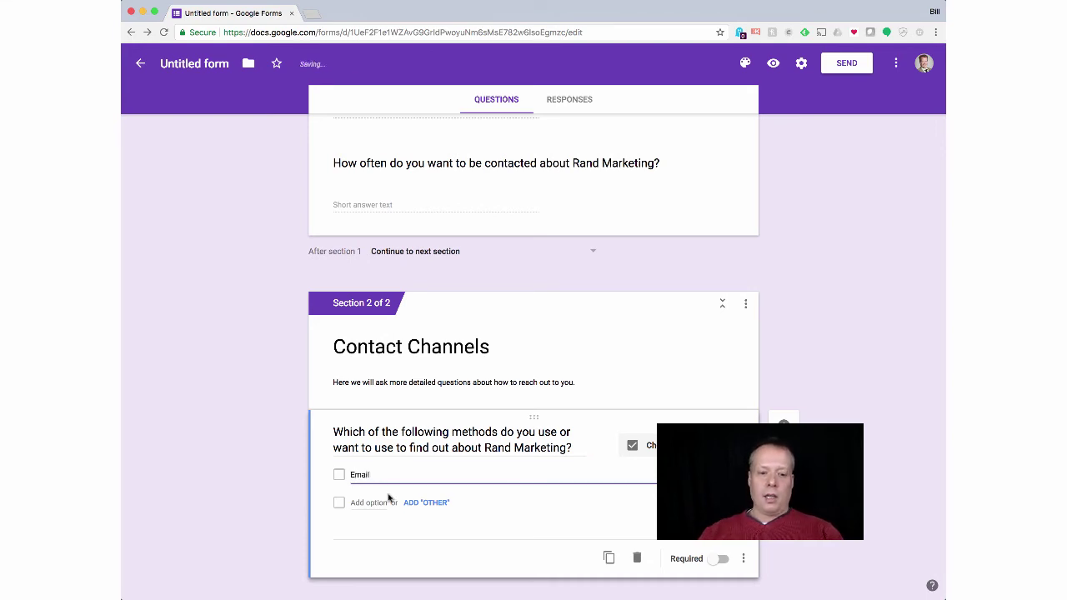
{"action": "left_click", "coordinate": [385, 502]}
{"action": "type", "text": "Socia"}
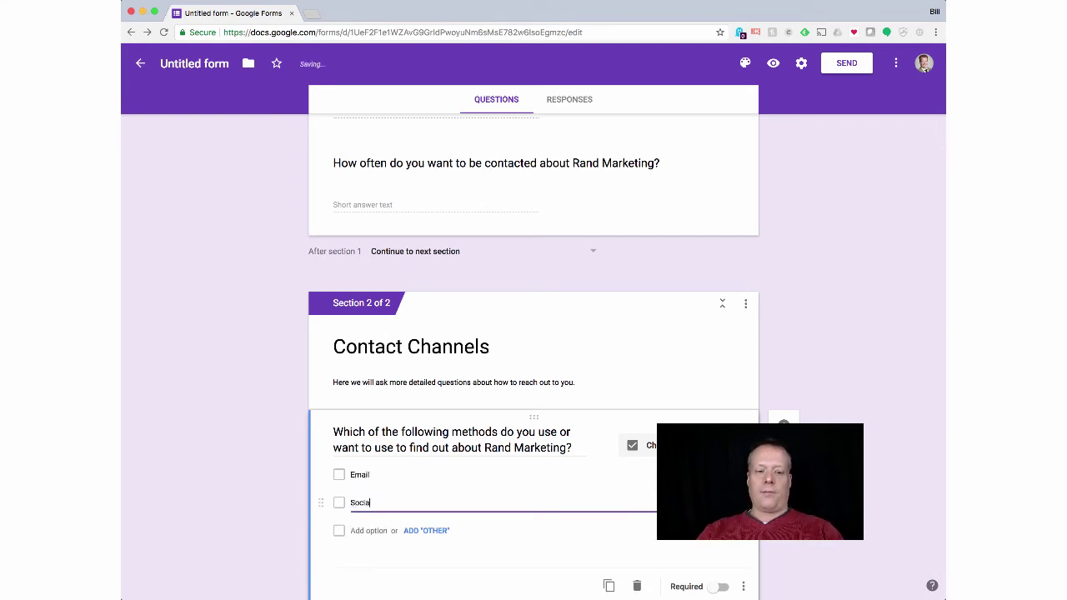
{"action": "type", "text": "l Media"}
{"action": "left_click", "coordinate": [367, 530]}
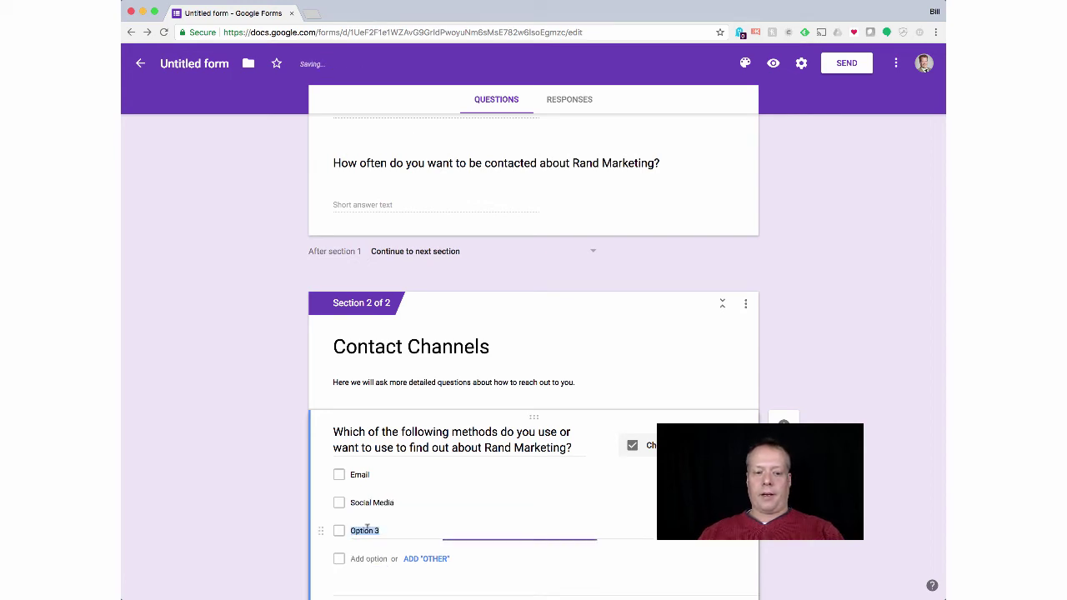
{"action": "type", "text": "Web"}
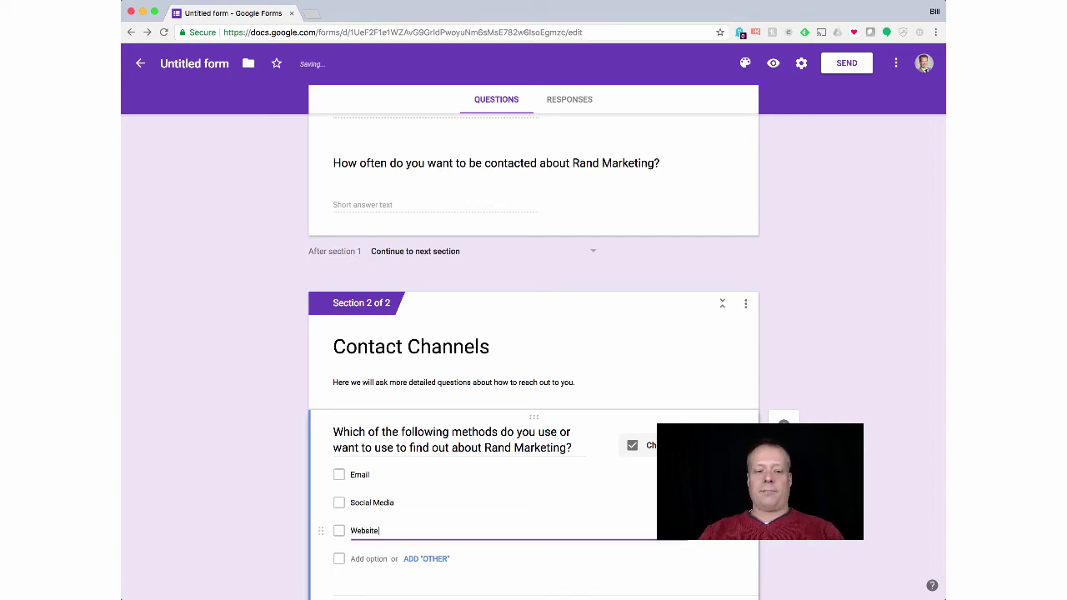
{"action": "type", "text": "site"}
{"action": "left_click", "coordinate": [368, 558]}
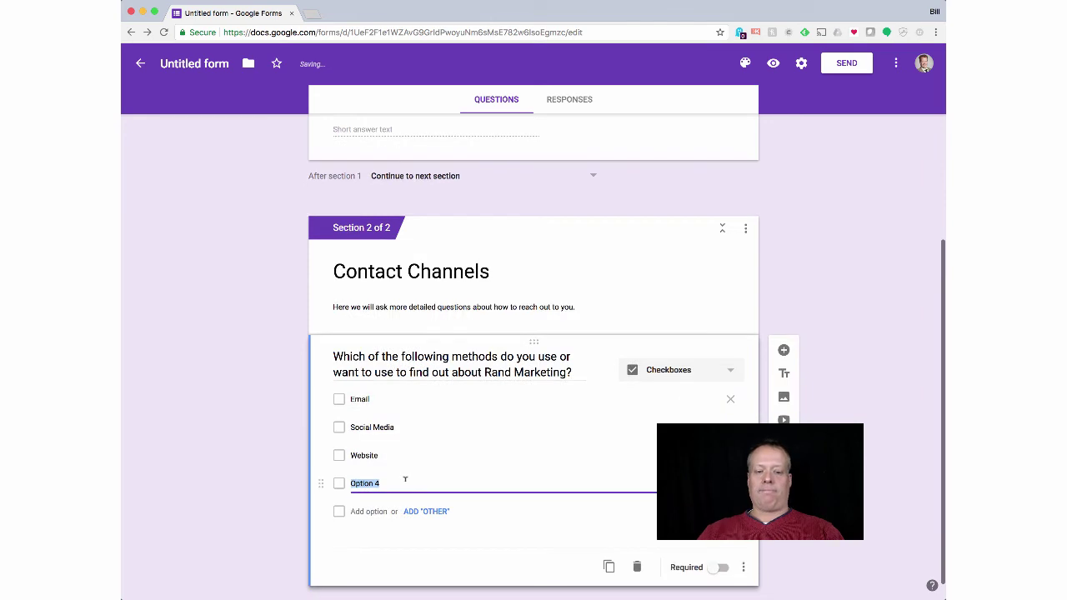
{"action": "type", "text": "Text Message"}
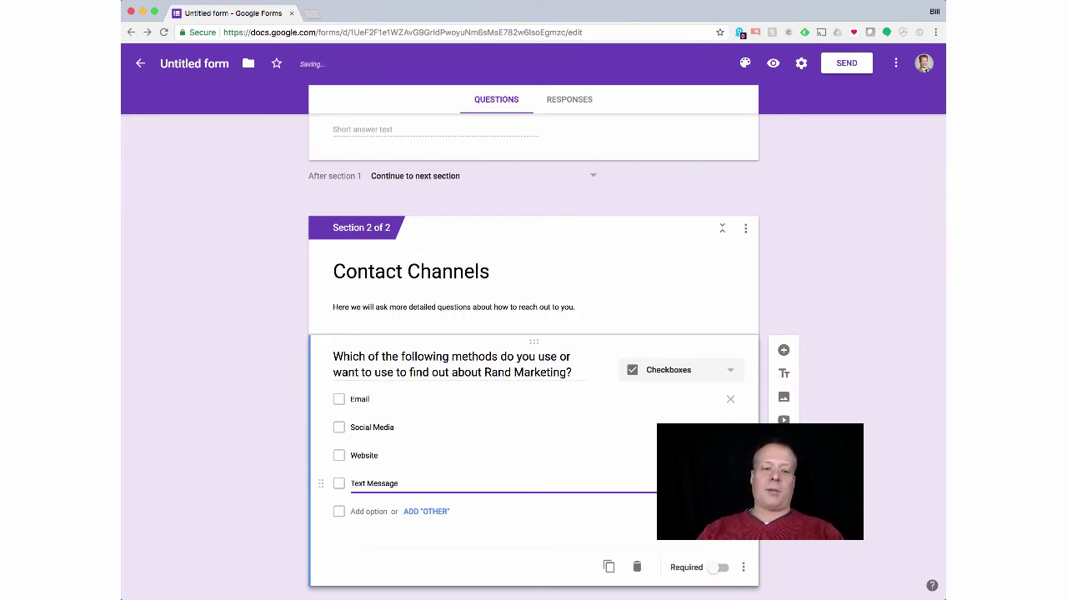
Step: Replace the empty choice with an Other option and make the contact-methods question required
{"action": "left_click", "coordinate": [373, 511]}
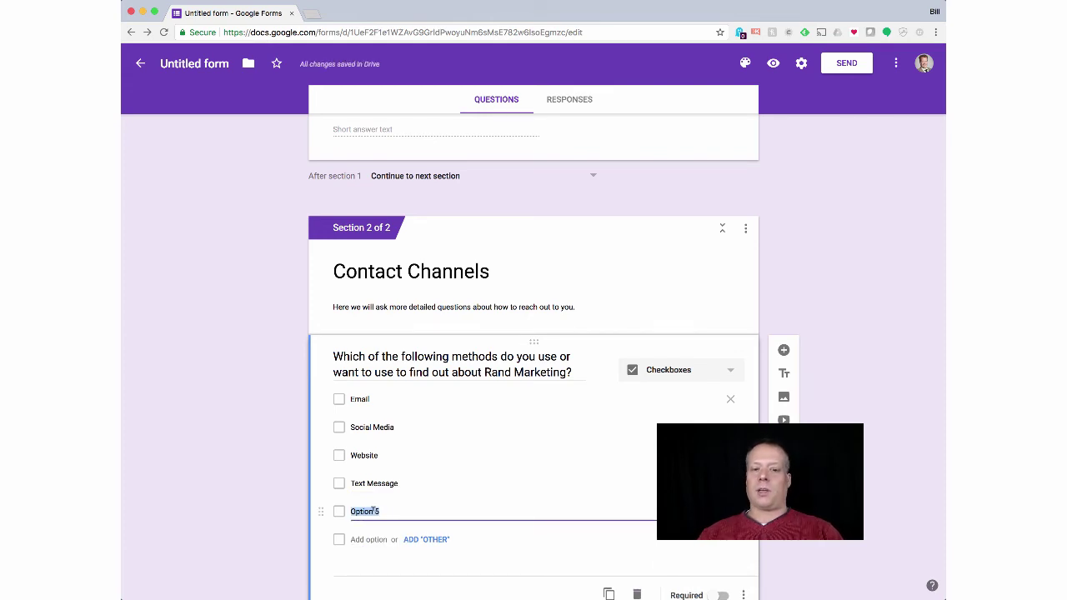
{"action": "scroll", "coordinate": [488, 426], "scroll_direction": "down", "scroll_amount": 2}
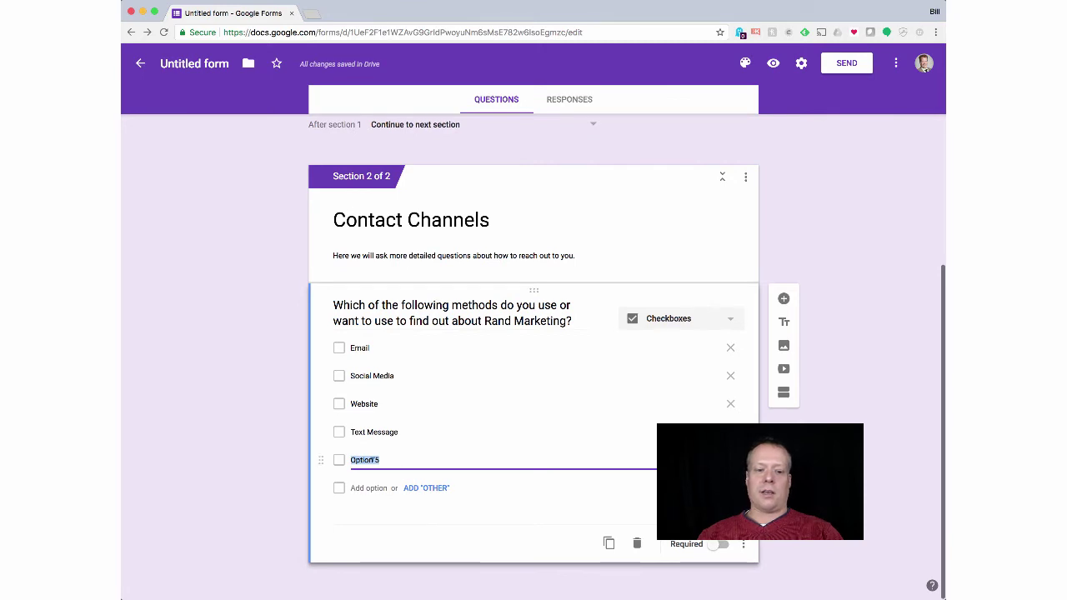
{"action": "left_click", "coordinate": [428, 488]}
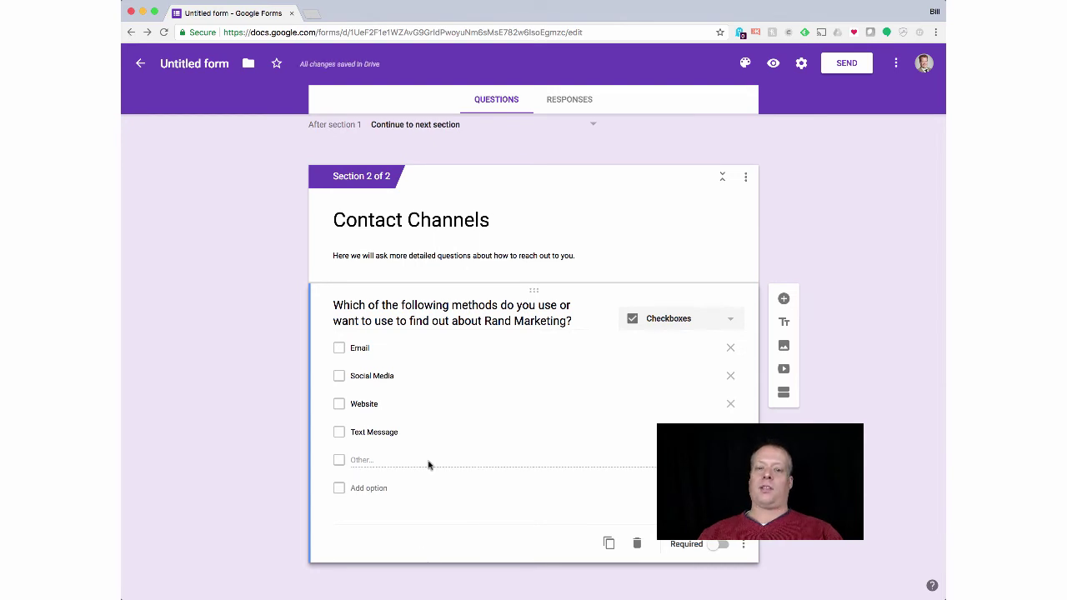
{"action": "left_click", "coordinate": [718, 544]}
Step: Make the first section's contact-frequency question required as well
{"action": "scroll", "coordinate": [692, 360], "scroll_direction": "up", "scroll_amount": 2}
{"action": "scroll", "coordinate": [691, 361], "scroll_direction": "up", "scroll_amount": 5}
{"action": "left_click", "coordinate": [691, 366]}
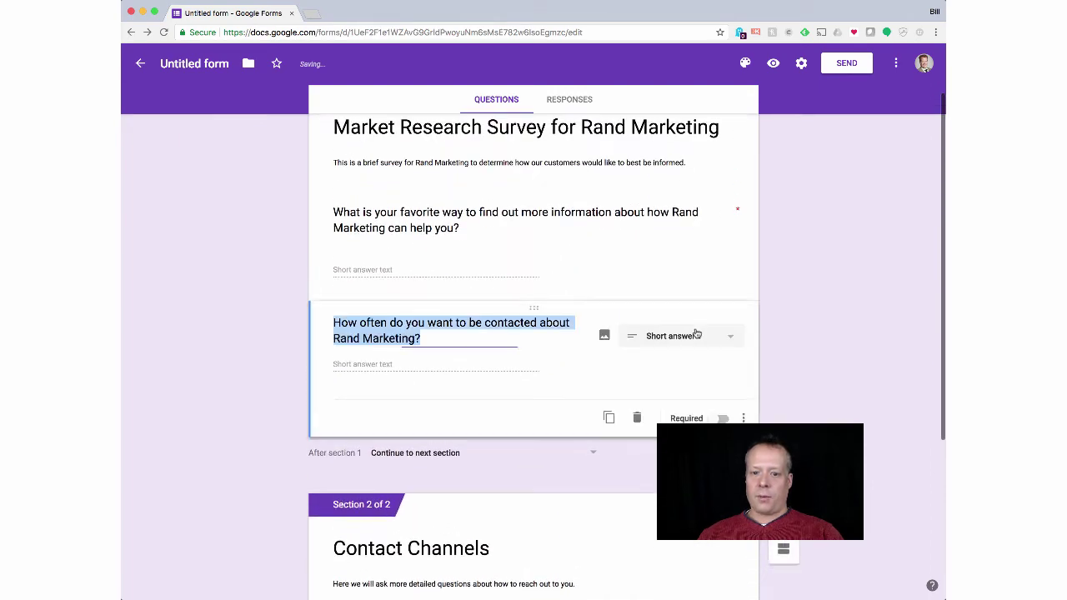
{"action": "left_click", "coordinate": [718, 418]}
{"action": "scroll", "coordinate": [710, 413], "scroll_direction": "down", "scroll_amount": 7}
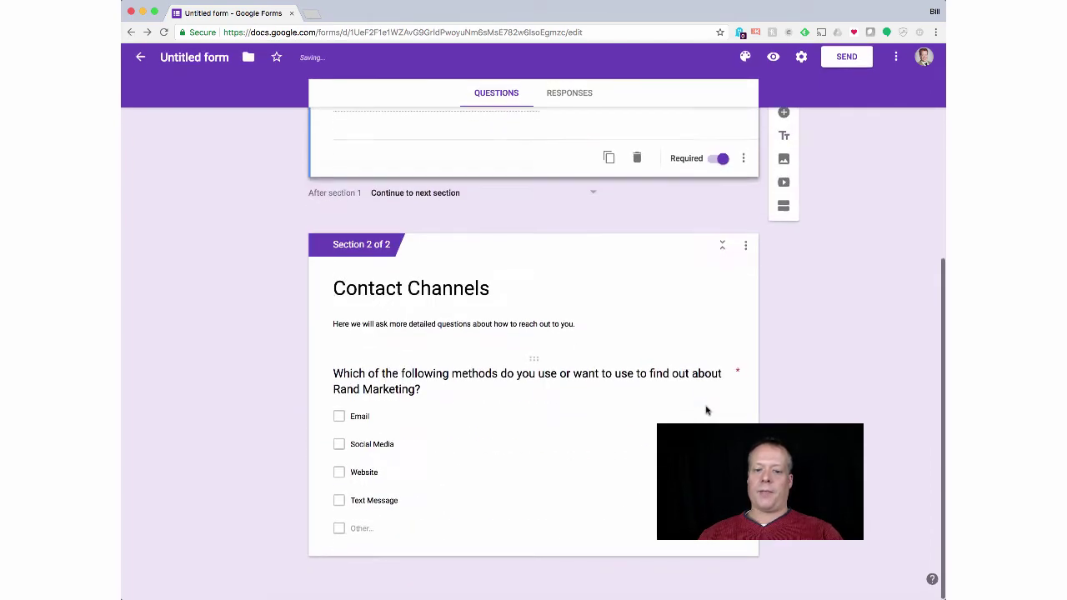
{"action": "left_click", "coordinate": [615, 499]}
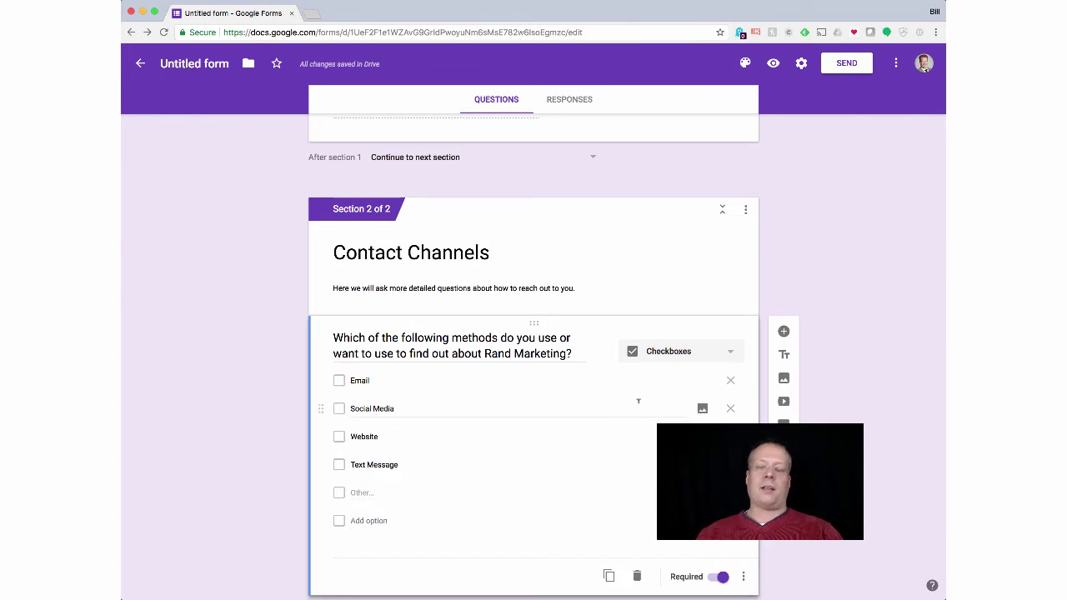
Step: Add a new question titled 'How often would you like to receive an email from Rand Marketing'
{"action": "left_click", "coordinate": [783, 332]}
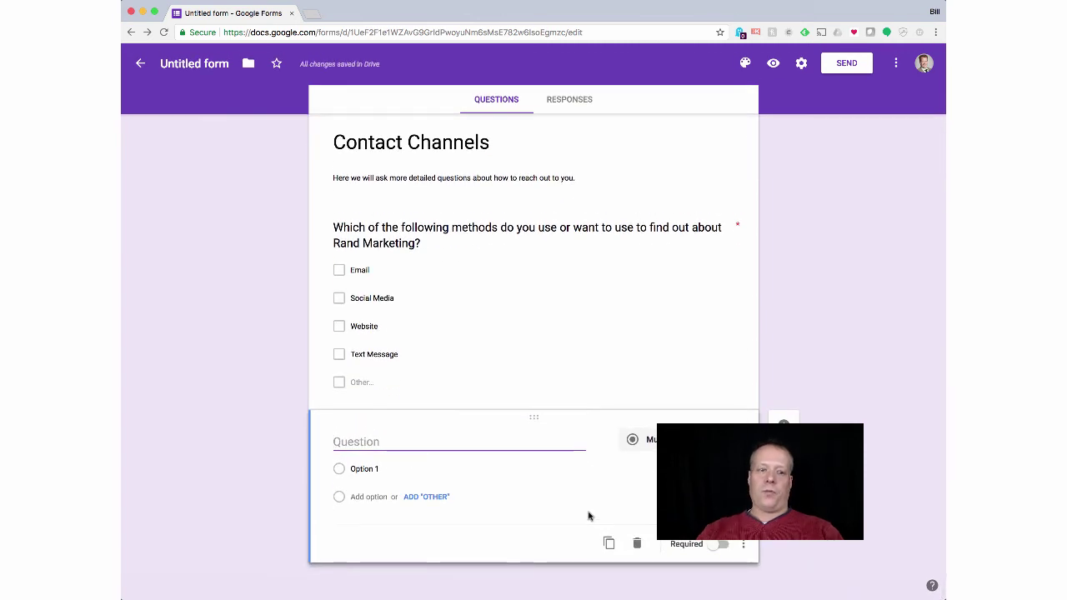
{"action": "type", "text": "How often "}
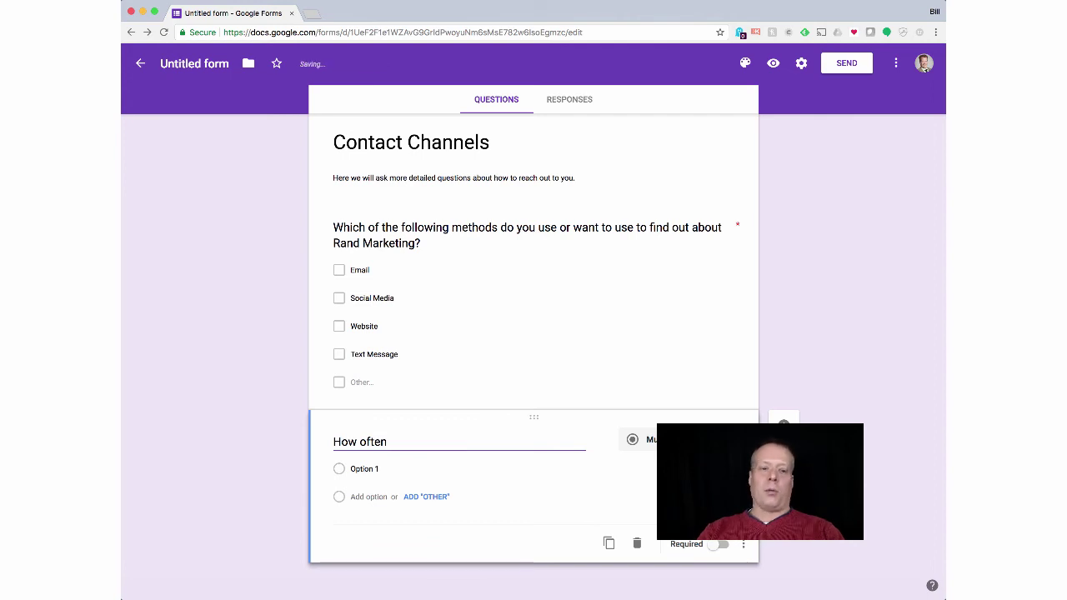
{"action": "type", "text": "would you lik"}
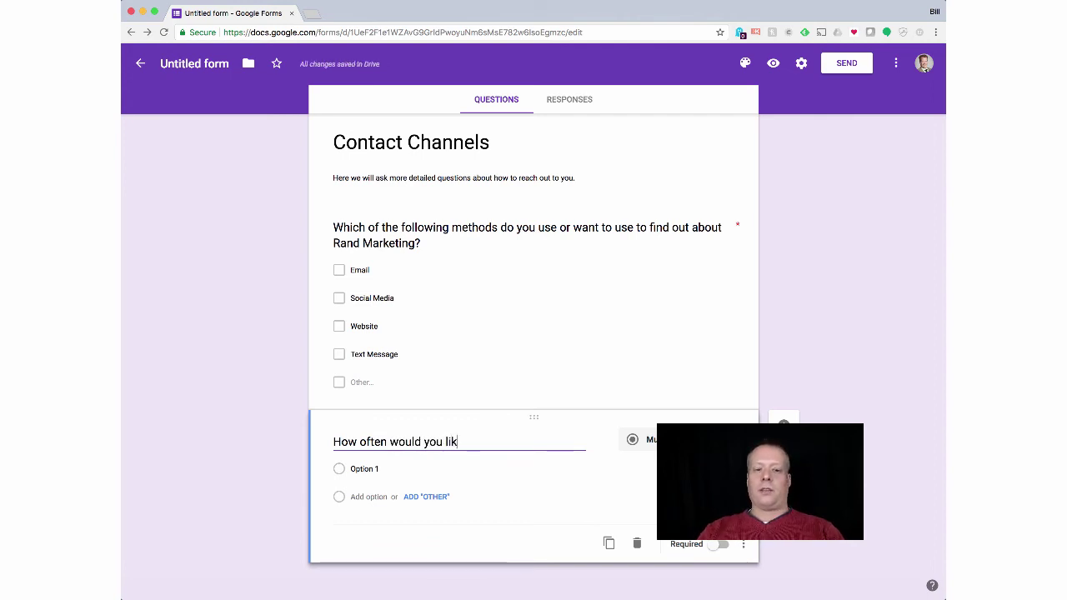
{"action": "type", "text": "e to receive a"}
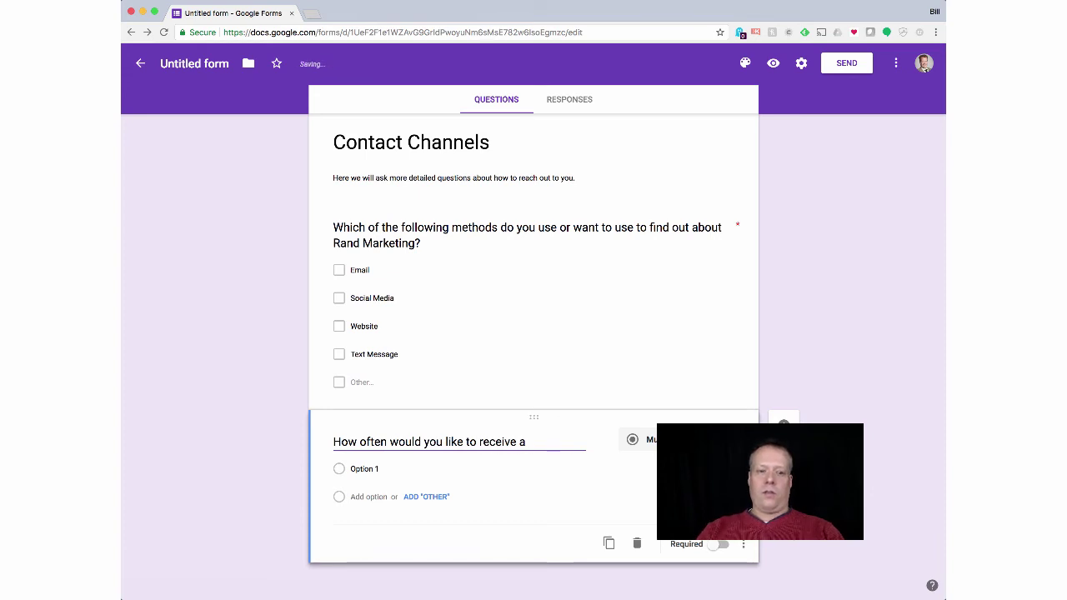
{"action": "type", "text": "n email from Rank"}
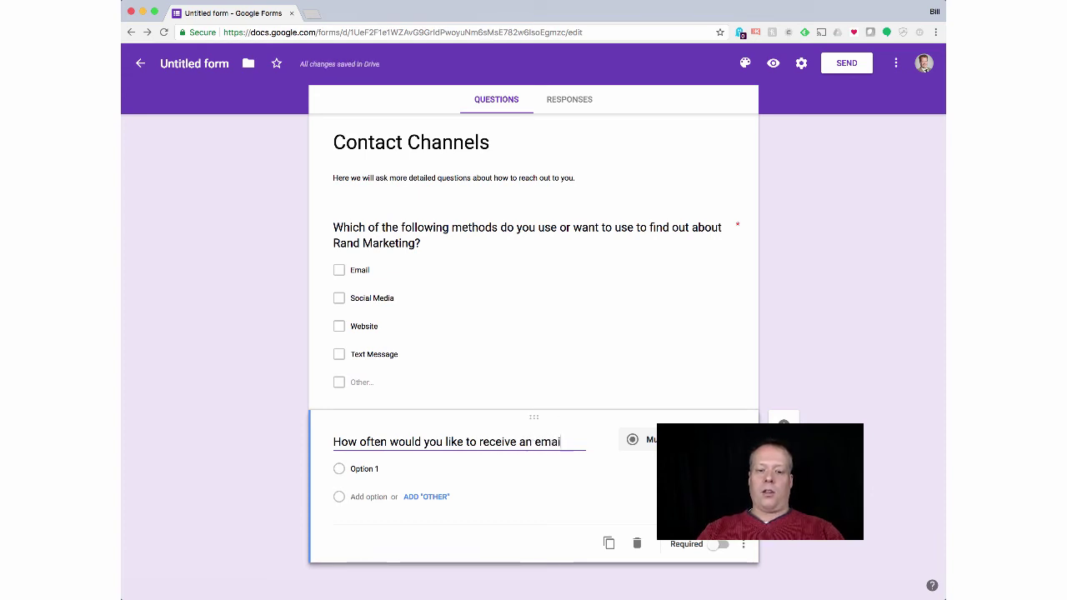
{"action": "key", "text": "BackSpace"}
{"action": "key", "text": "BackSpace"}
{"action": "type", "text": "d Marketing?"}
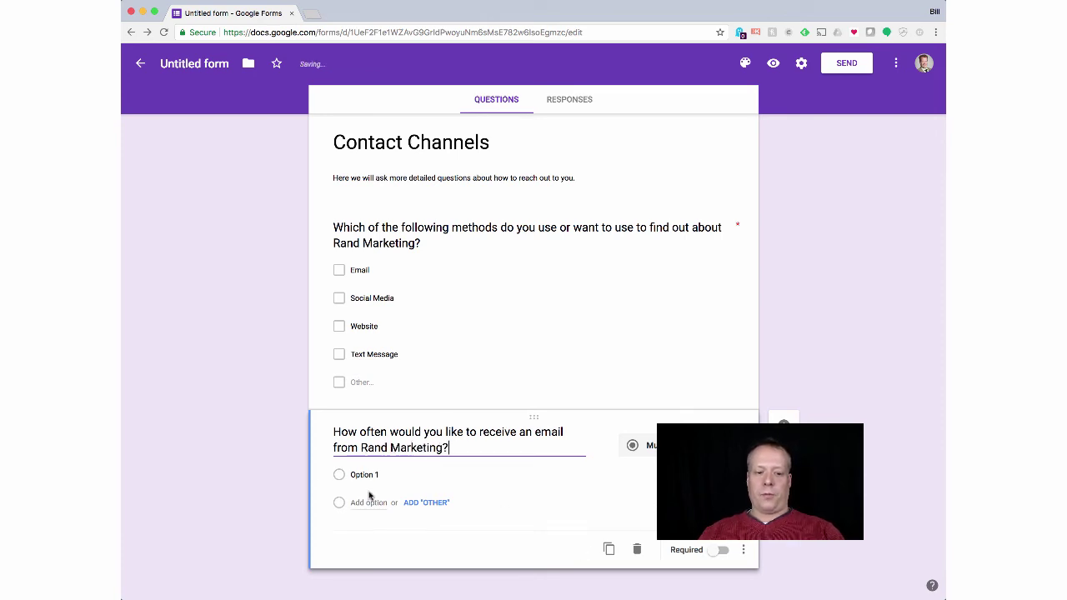
Step: Enter the answer choices 1 / week, 2 / week and Every day
{"action": "left_click", "coordinate": [367, 474]}
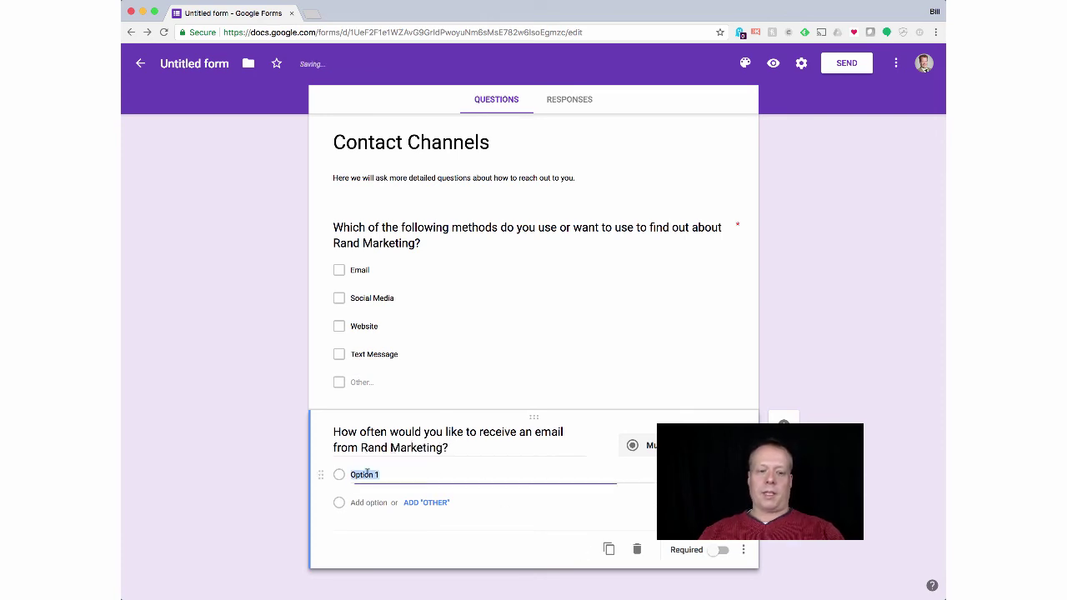
{"action": "type", "text": "1"}
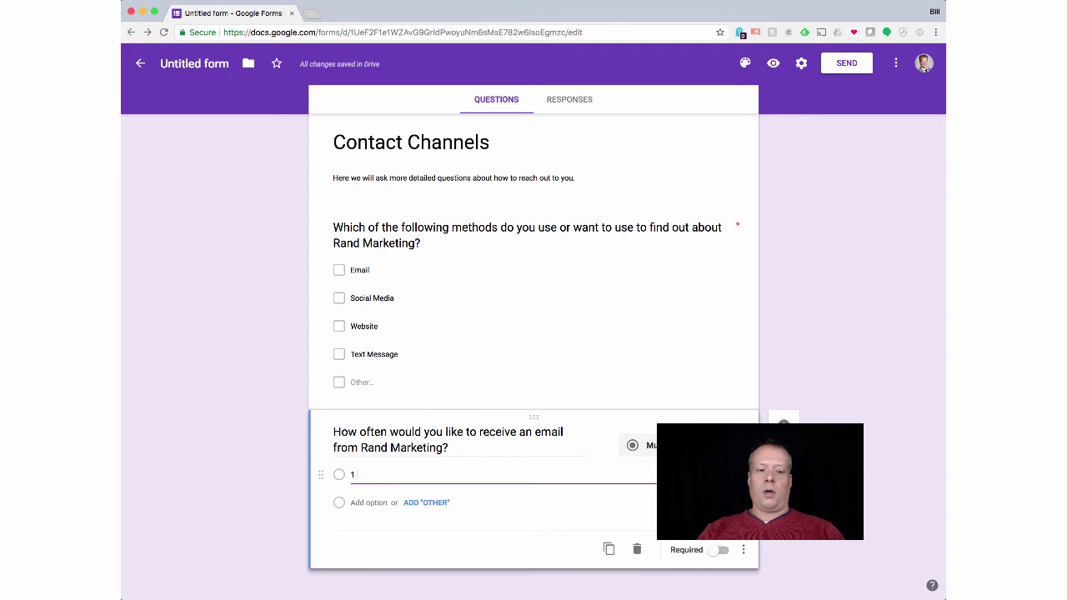
{"action": "type", "text": " / week"}
{"action": "left_click", "coordinate": [391, 502]}
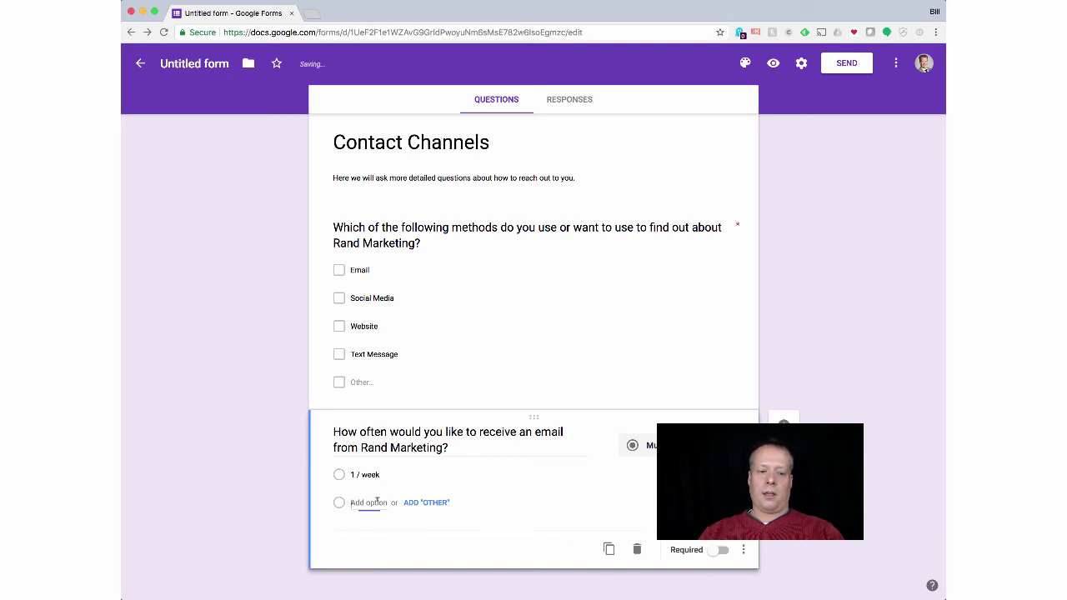
{"action": "type", "text": "2"}
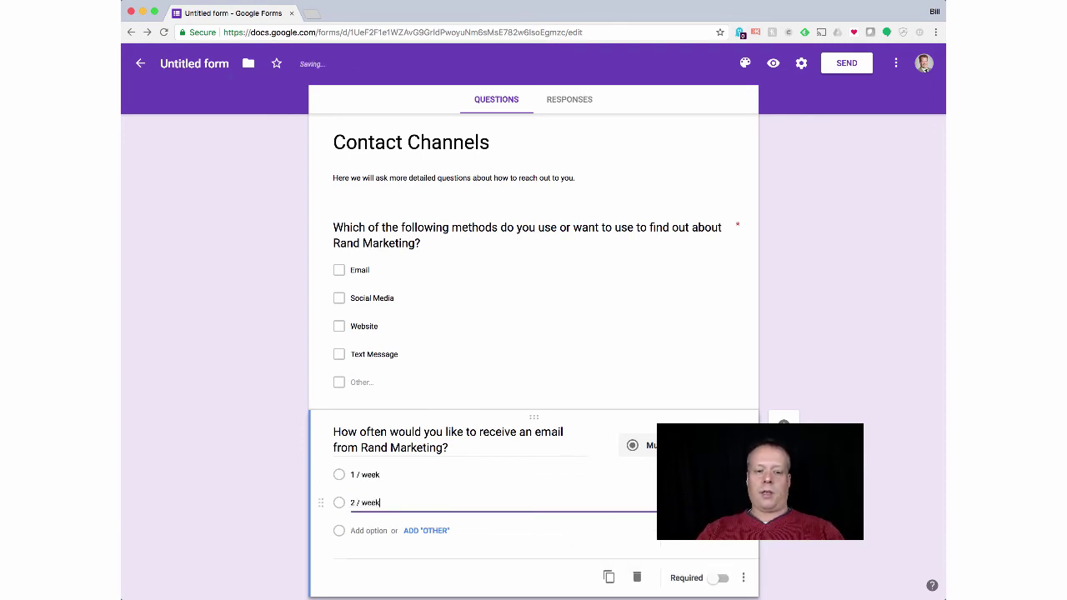
{"action": "type", "text": " / week"}
{"action": "left_click", "coordinate": [370, 531]}
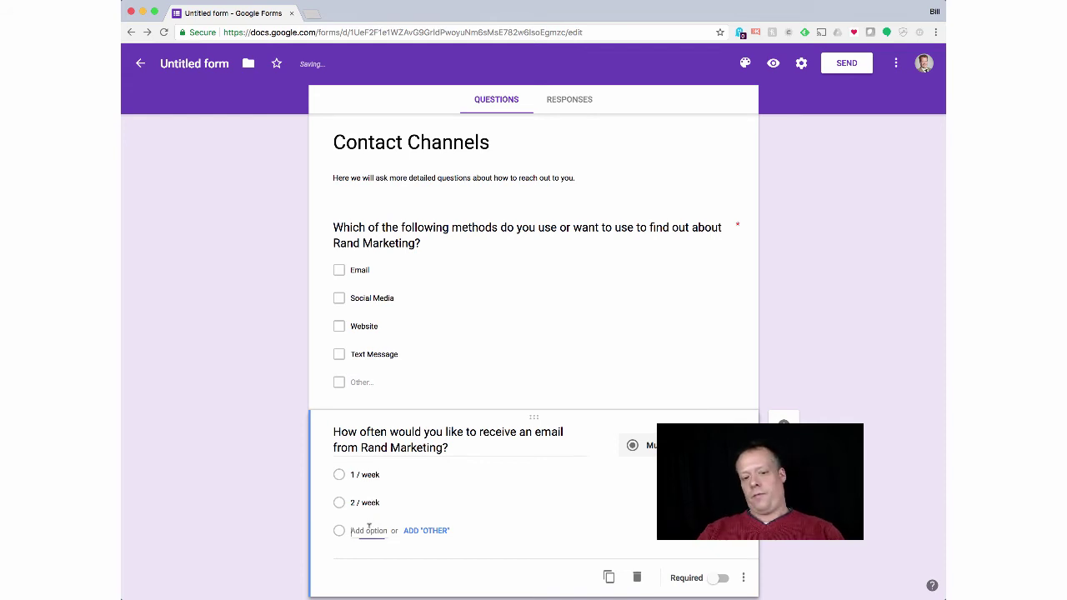
{"action": "type", "text": "every day"}
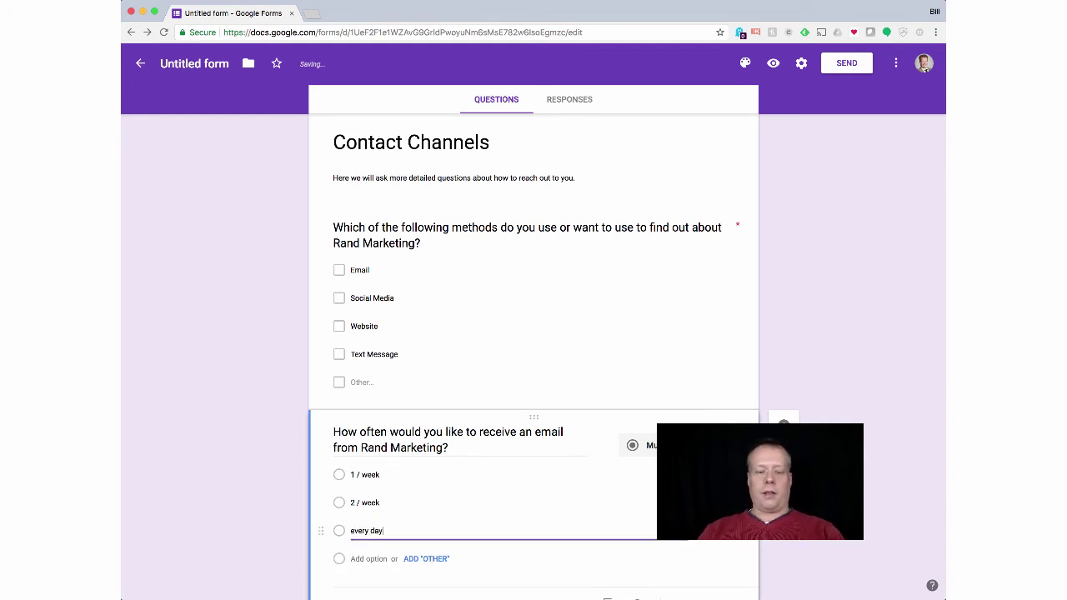
{"action": "key", "text": "Delete"}
{"action": "type", "text": "E"}
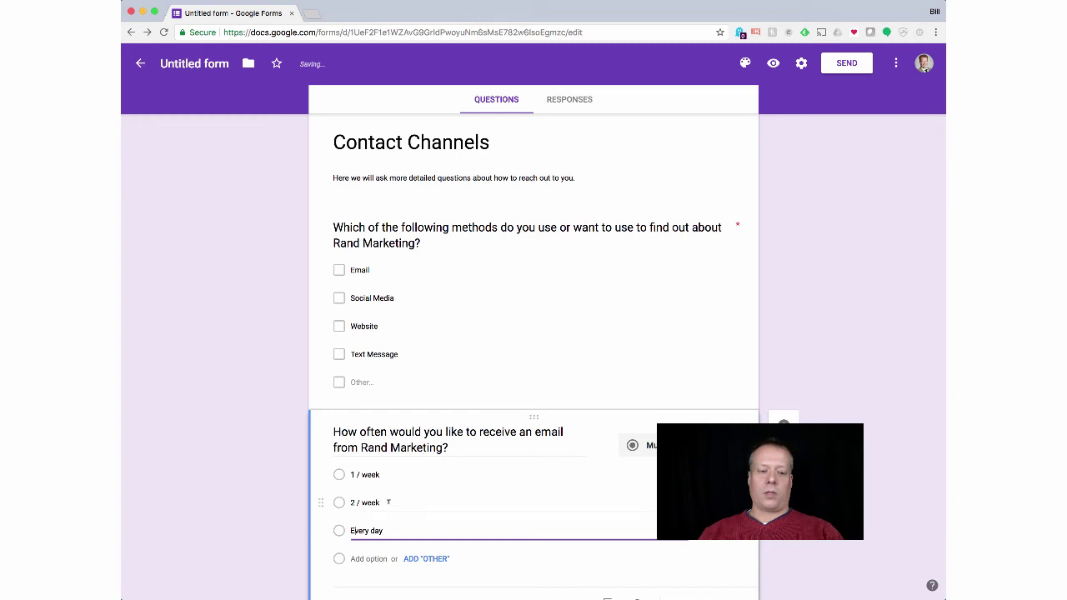
Step: Change the second choice from 2 / week to 2-5 / week
{"action": "left_click", "coordinate": [380, 501]}
{"action": "key", "text": "Home"}
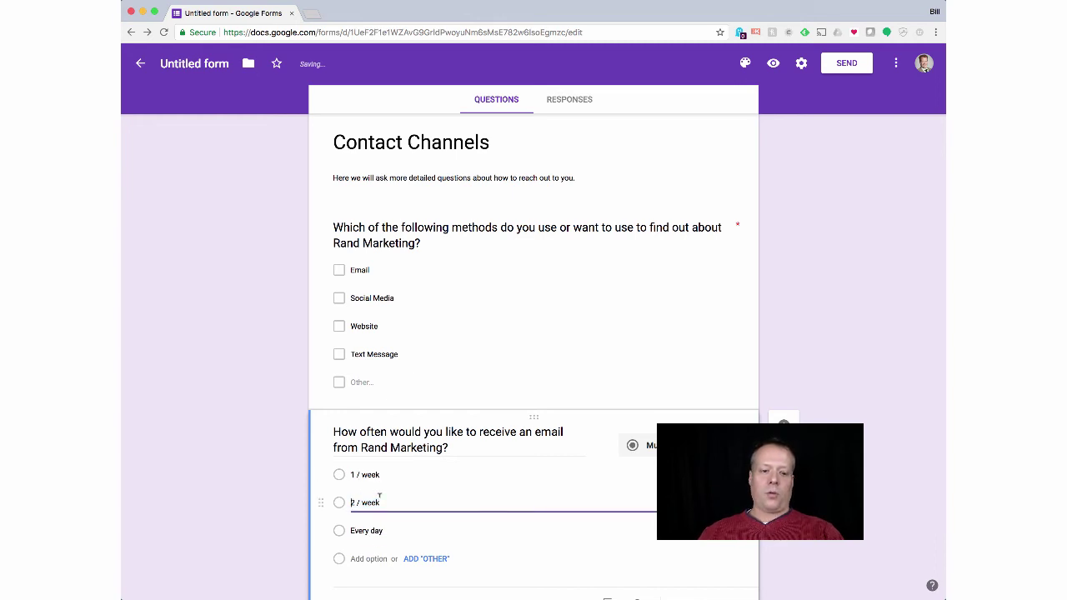
{"action": "key", "text": "shift+End"}
{"action": "type", "text": "2-"}
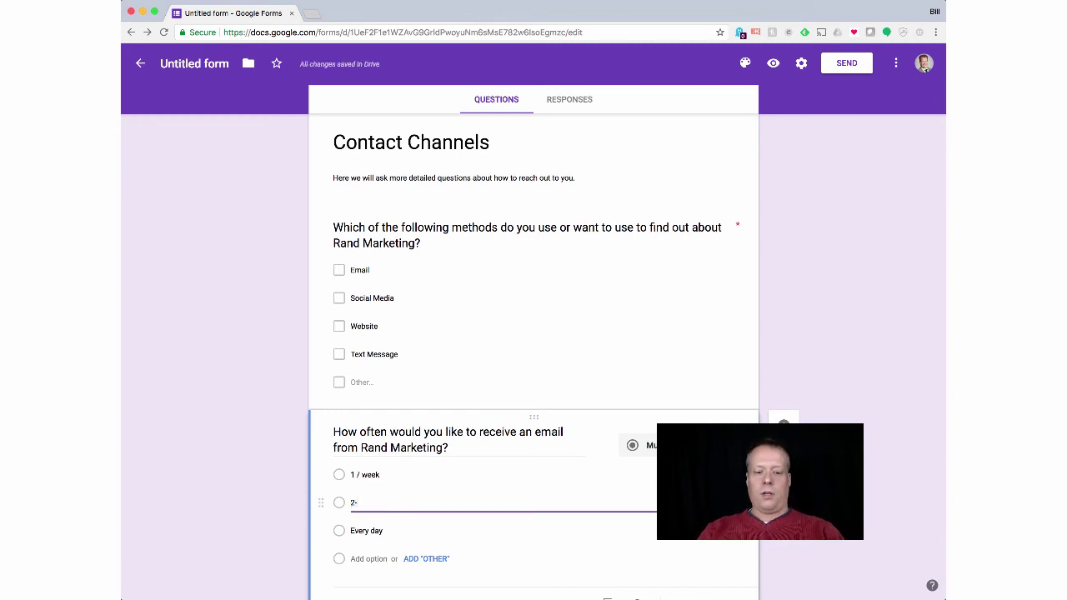
{"action": "type", "text": "5"}
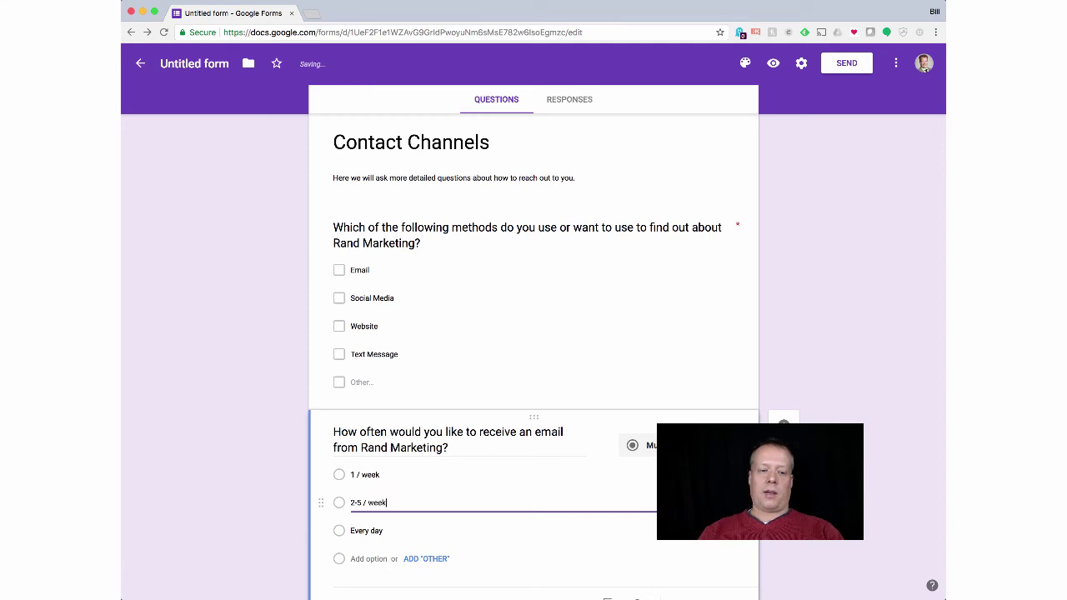
{"action": "type", "text": " / week"}
{"action": "key", "text": "Tab"}
{"action": "scroll", "coordinate": [517, 530], "scroll_direction": "down", "scroll_amount": 2}
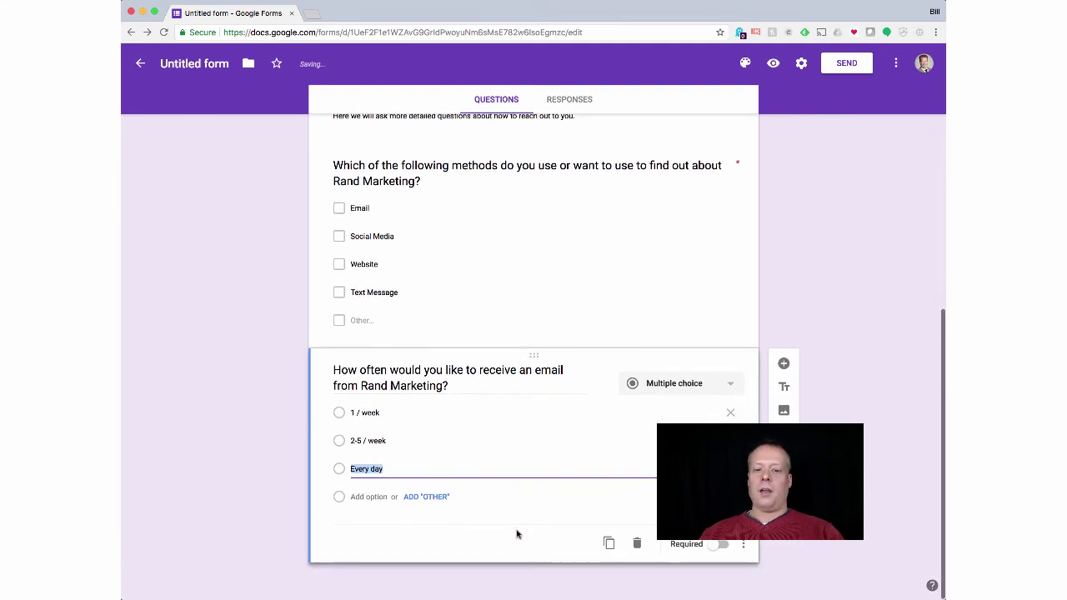
Step: Duplicate the email-frequency question and reword the copy to ask about text message or phone call
{"action": "left_click", "coordinate": [609, 544]}
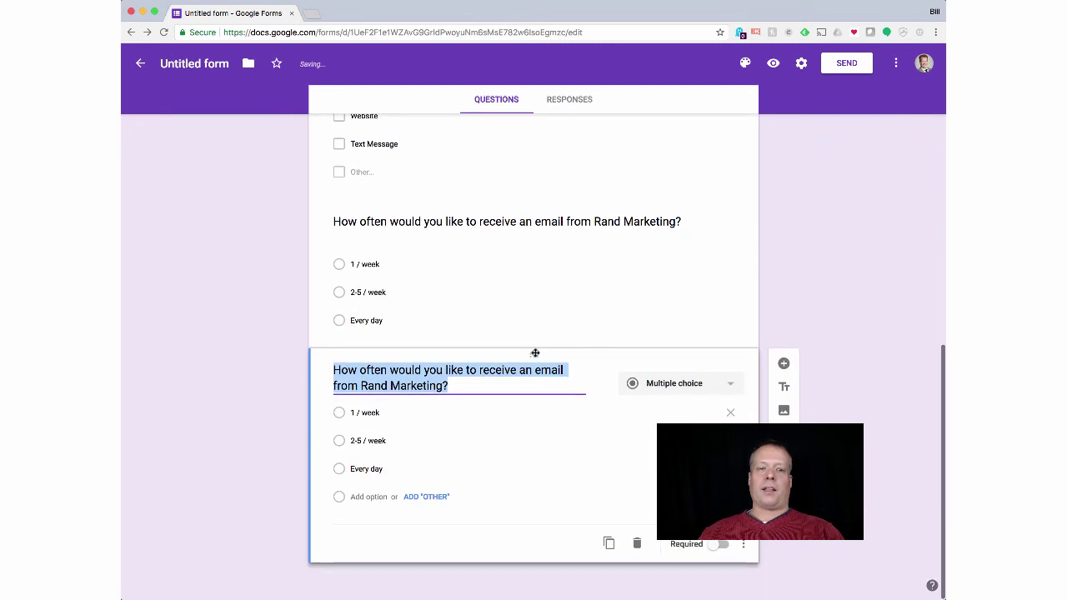
{"action": "scroll", "coordinate": [535, 353], "scroll_direction": "up", "scroll_amount": 4}
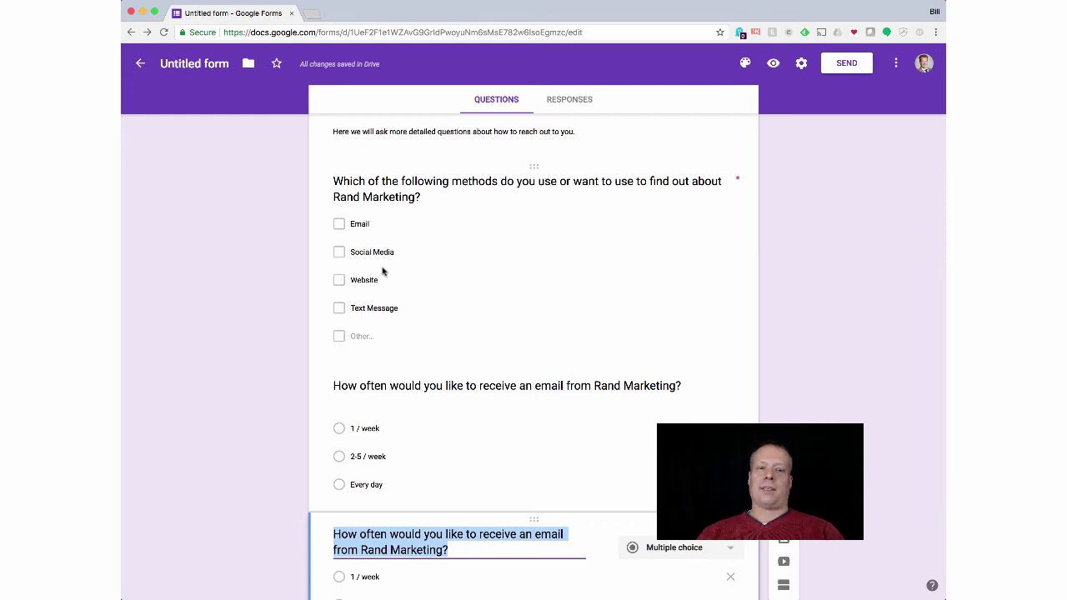
{"action": "scroll", "coordinate": [383, 275], "scroll_direction": "down", "scroll_amount": 3}
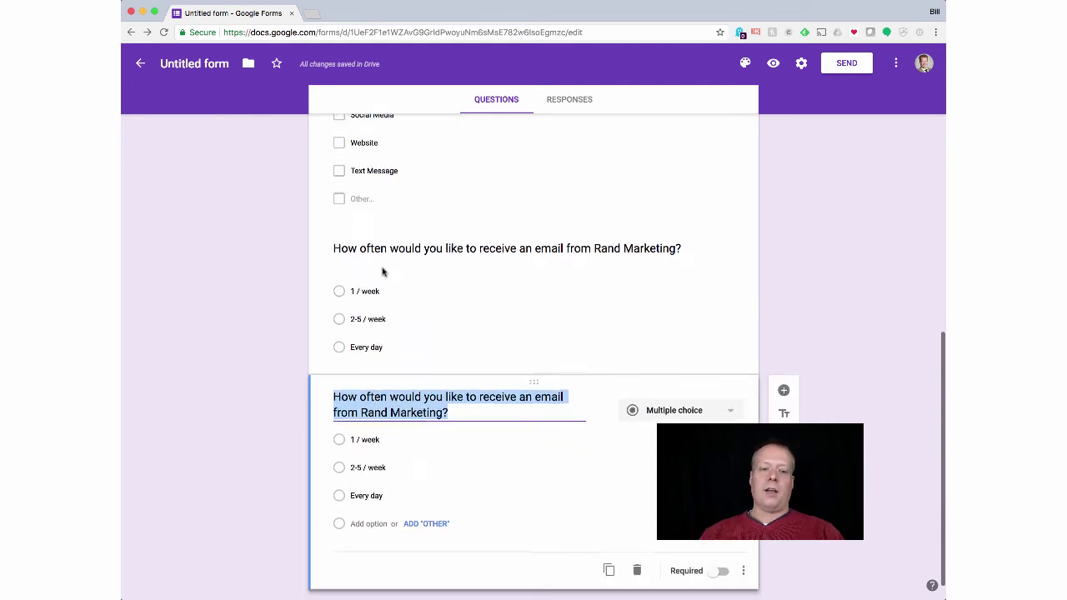
{"action": "double_click", "coordinate": [548, 396]}
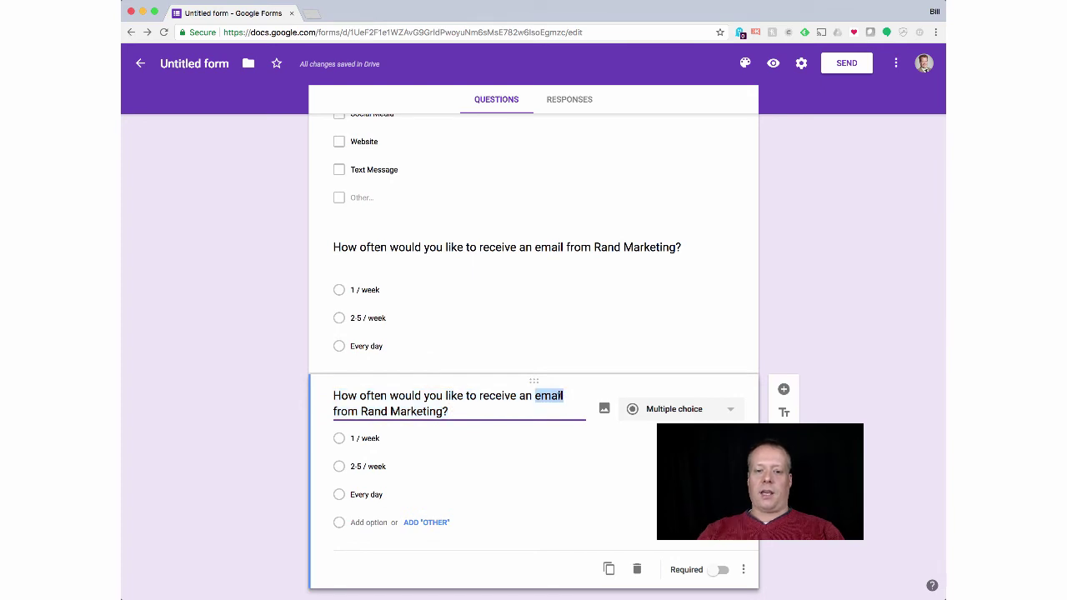
{"action": "key", "text": "BackSpace"}
{"action": "key", "text": "BackSpace"}
{"action": "type", "text": "text message"}
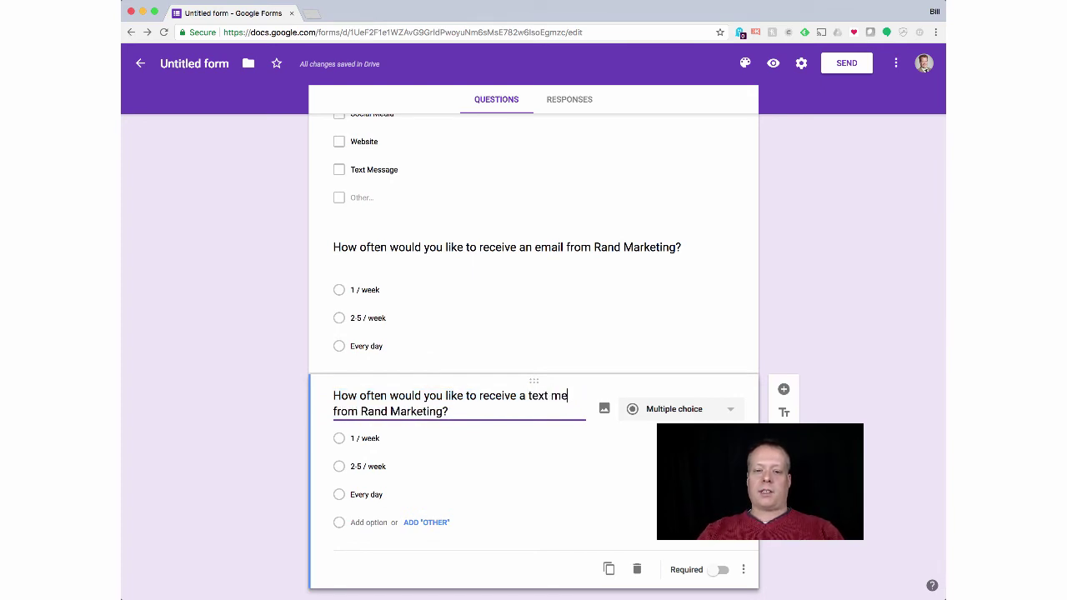
{"action": "type", "text": " or phone ca"}
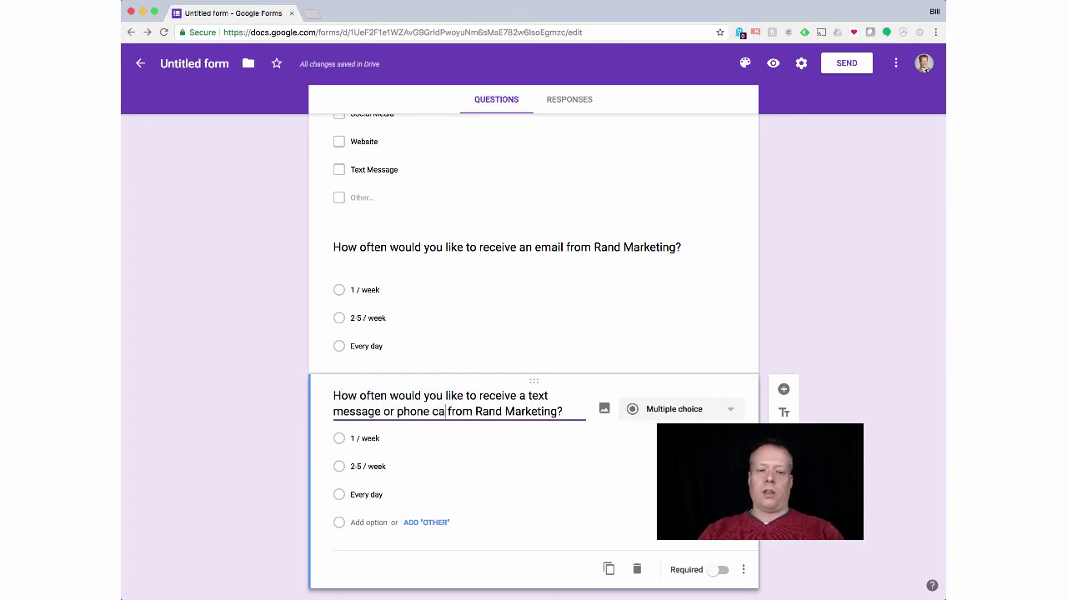
{"action": "type", "text": "ll"}
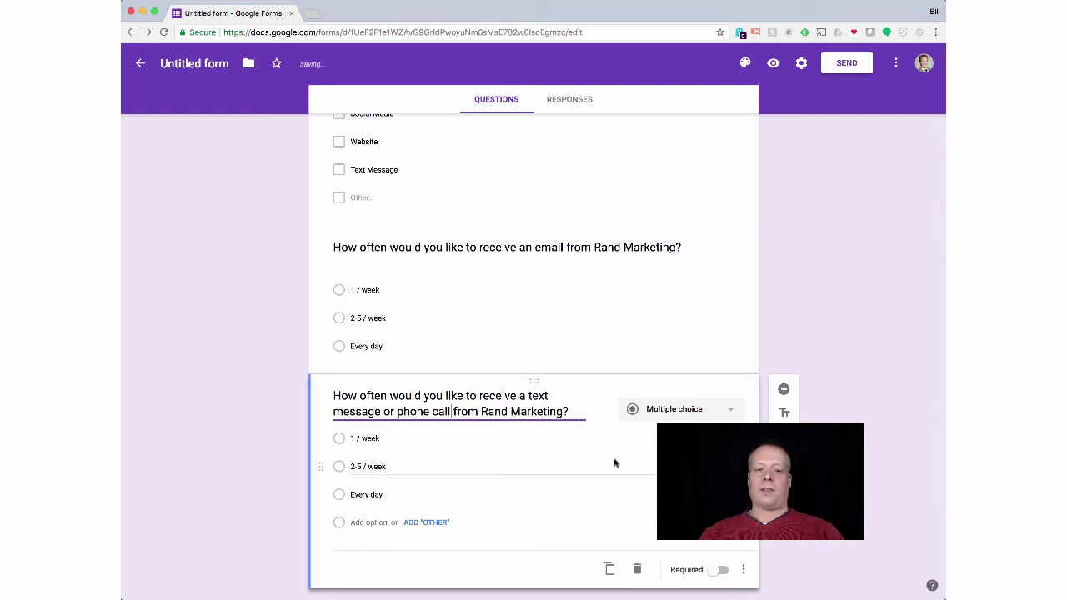
Step: Change the copy's choices to 1 / month, 2-3 / mont and Every week
{"action": "left_click", "coordinate": [374, 437]}
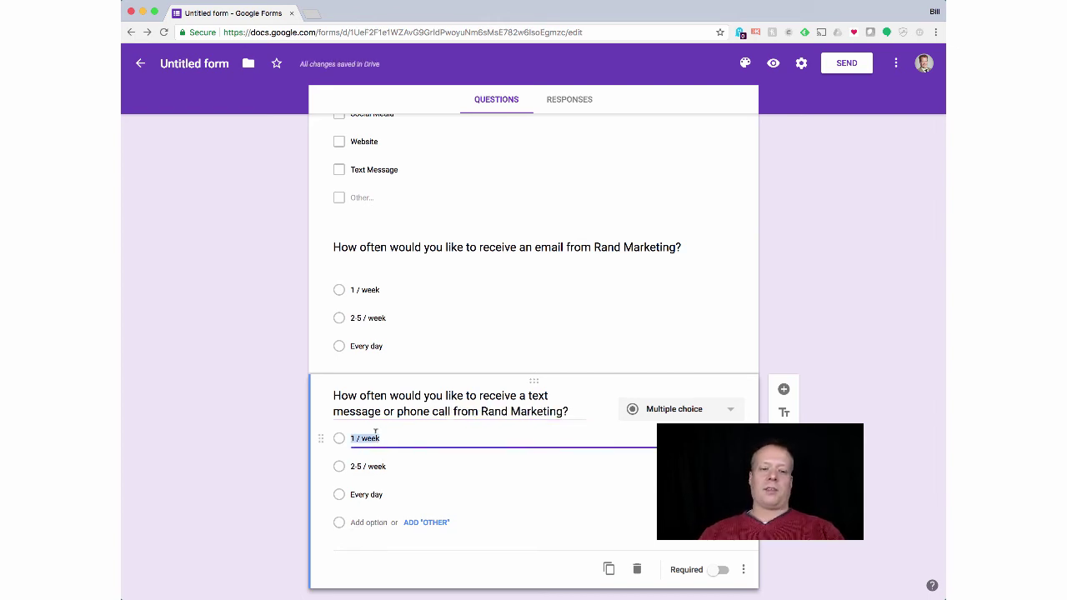
{"action": "type", "text": "1 /"}
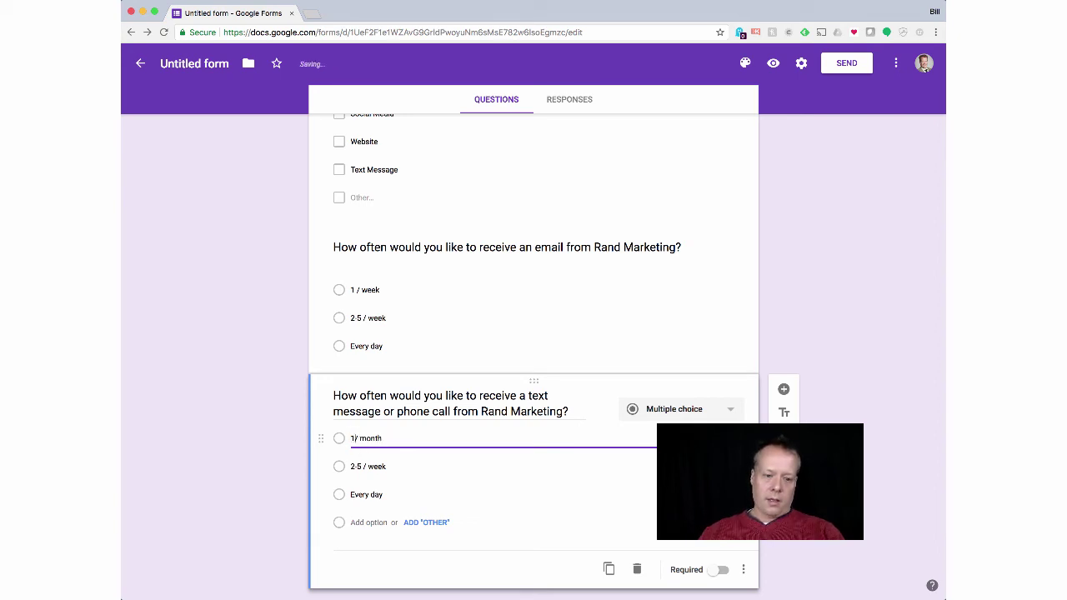
{"action": "left_click", "coordinate": [357, 466]}
{"action": "left_click", "coordinate": [352, 466]}
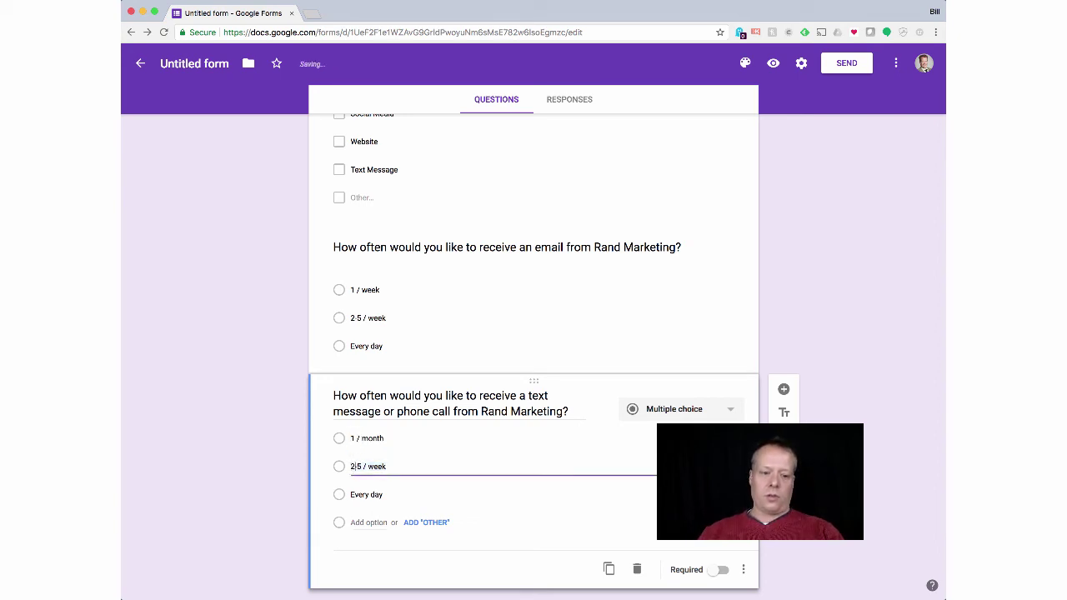
{"action": "key", "text": "BackSpace"}
{"action": "type", "text": "3"}
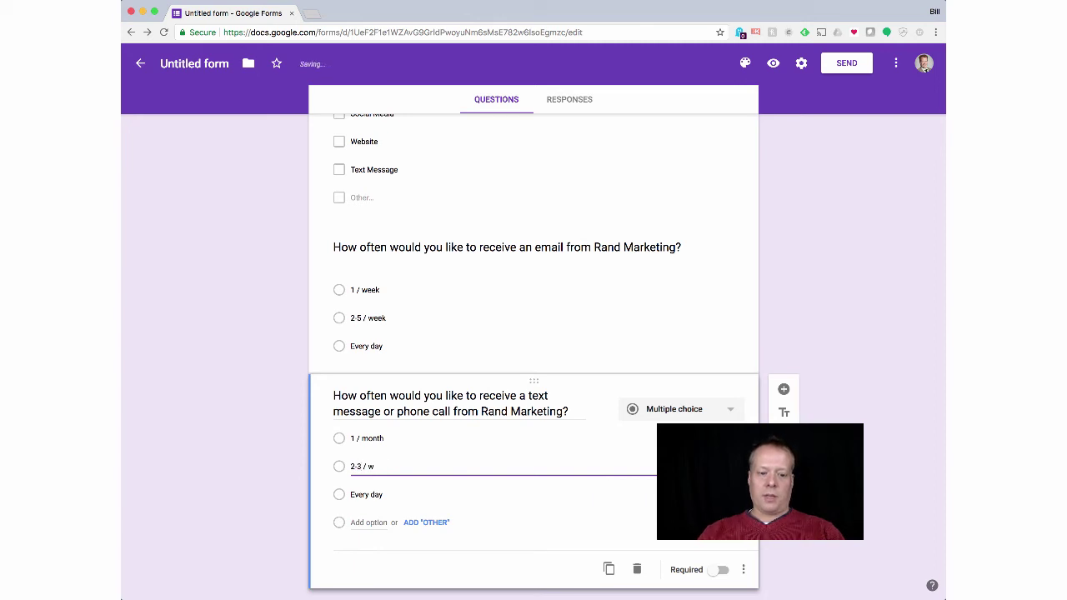
{"action": "left_click", "coordinate": [374, 500]}
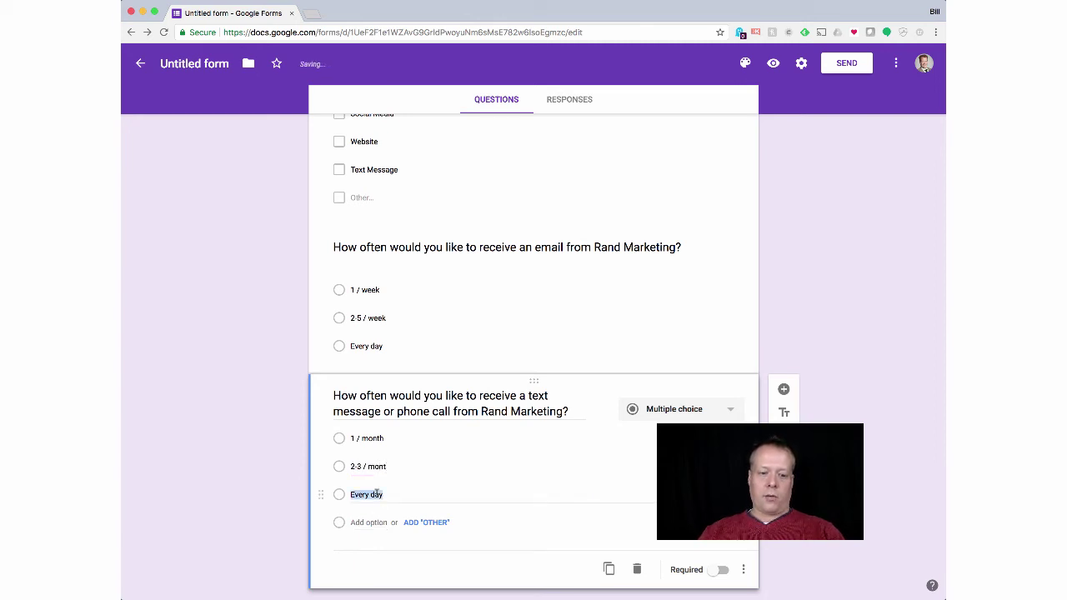
{"action": "type", "text": "w"}
{"action": "key", "text": "BackSpace"}
{"action": "type", "text": "Every we"}
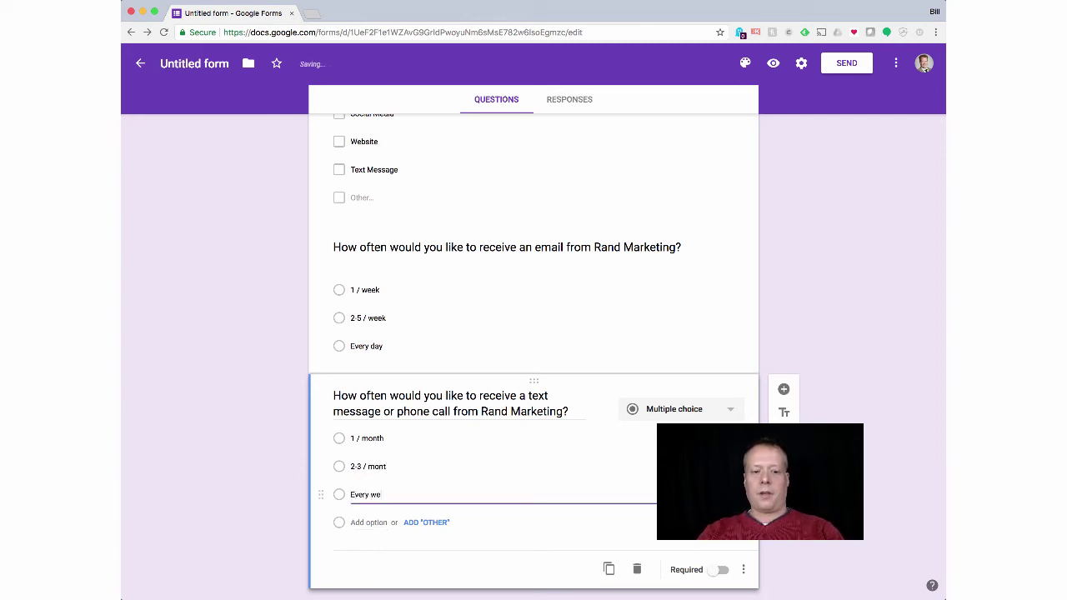
{"action": "type", "text": "ek"}
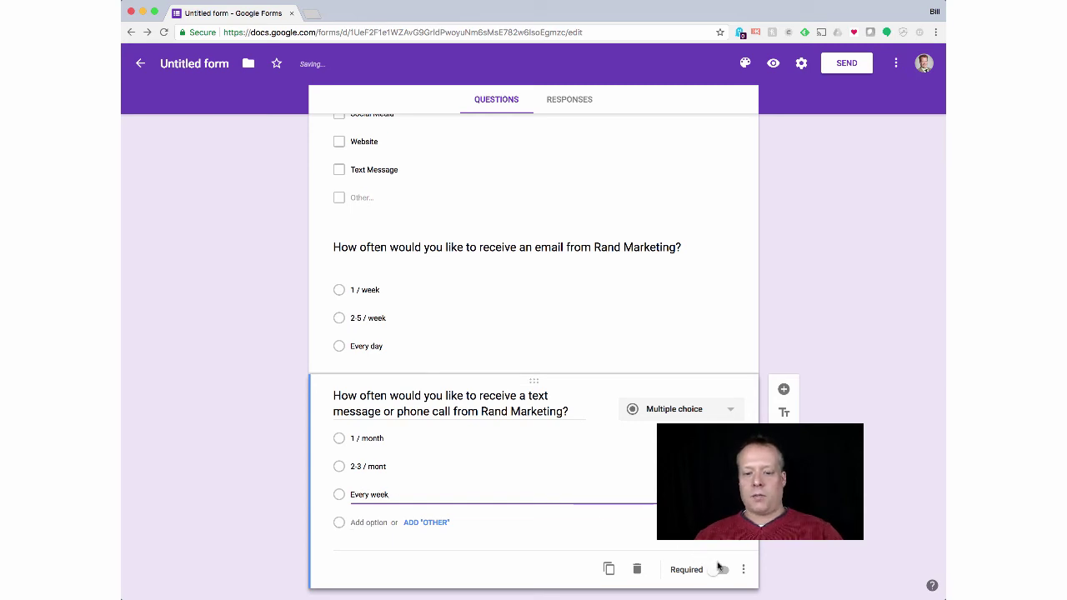
Step: Mark the text-message question required and return to the top of the form
{"action": "left_click", "coordinate": [720, 571]}
{"action": "left_click", "coordinate": [726, 365]}
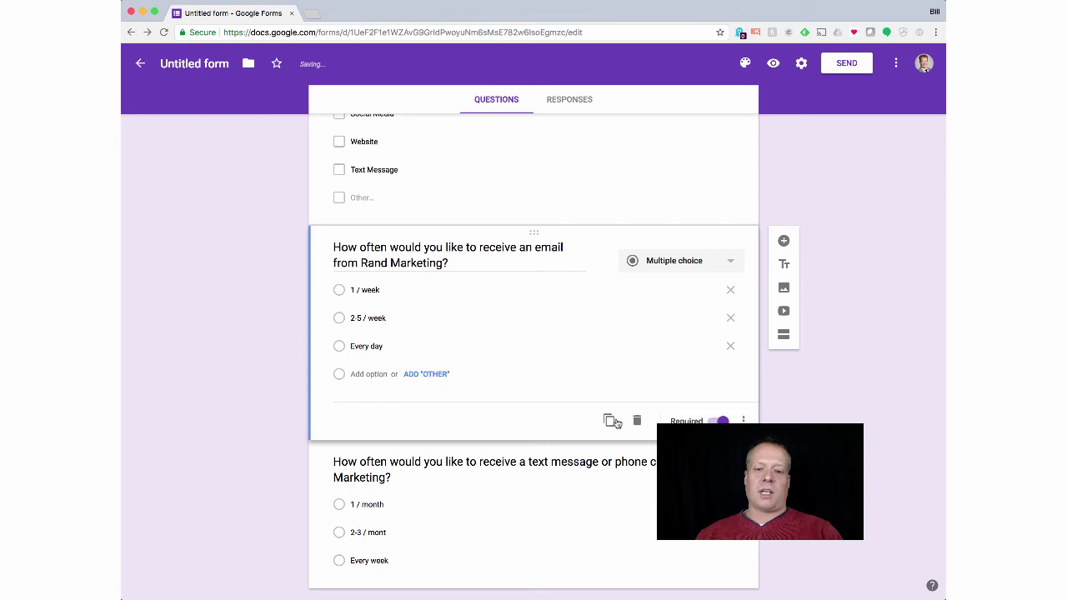
{"action": "scroll", "coordinate": [632, 322], "scroll_direction": "up", "scroll_amount": 5}
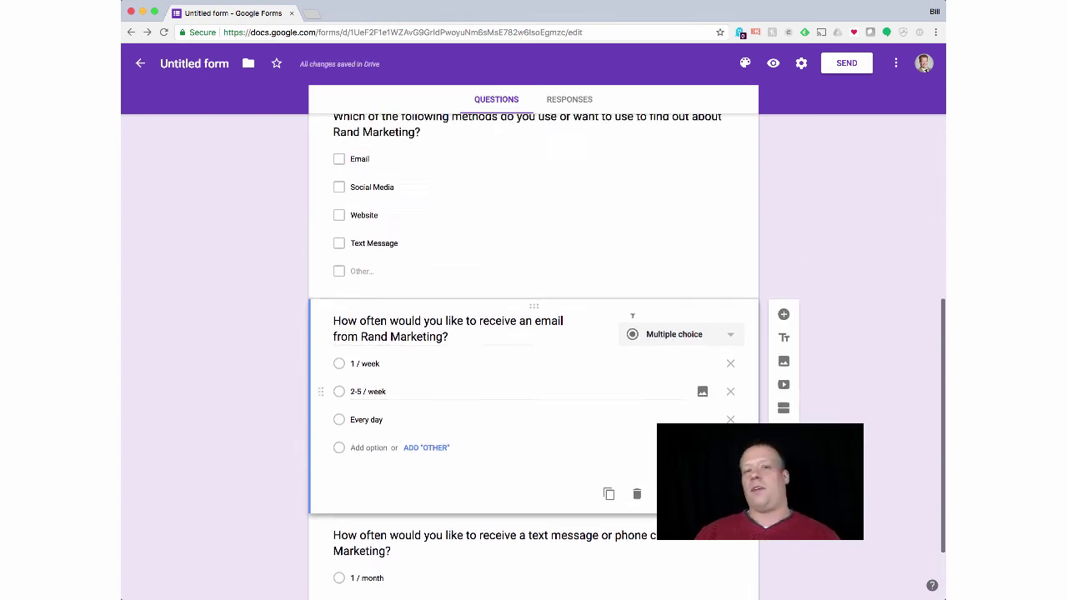
{"action": "scroll", "coordinate": [632, 322], "scroll_direction": "up", "scroll_amount": 10}
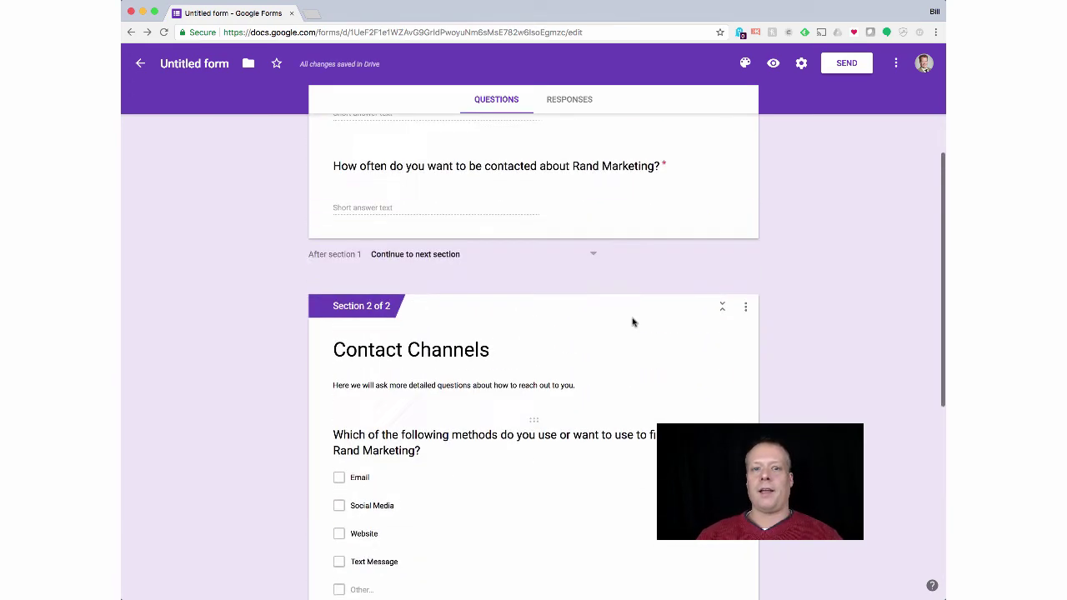
Step: Preview the form and answer section one with 'email' and 'twice a week'
{"action": "left_click", "coordinate": [774, 67]}
{"action": "scroll", "coordinate": [527, 226], "scroll_direction": "down", "scroll_amount": 1}
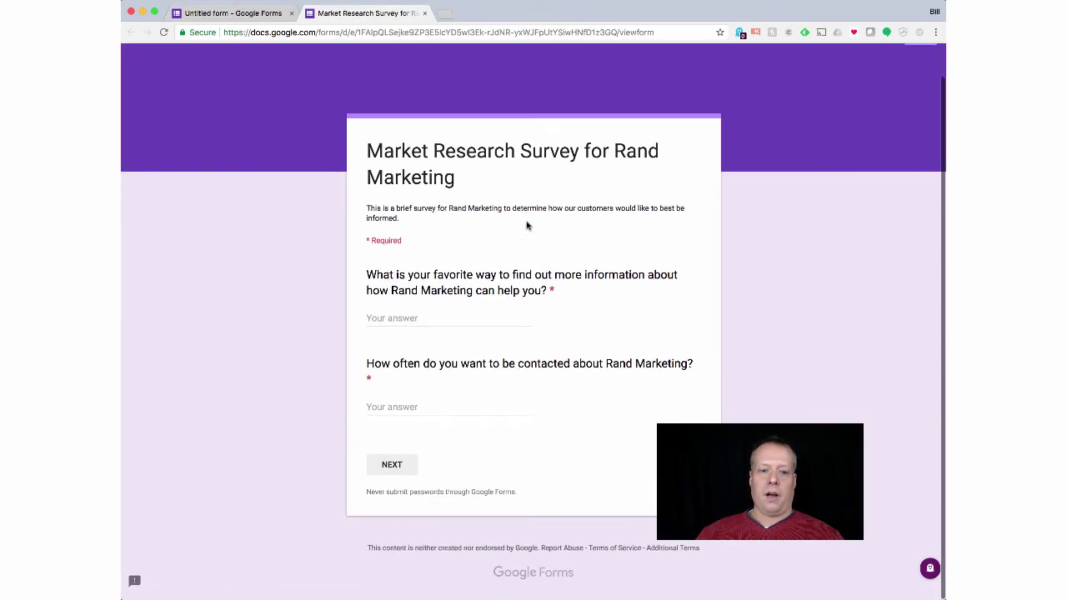
{"action": "left_click", "coordinate": [426, 323]}
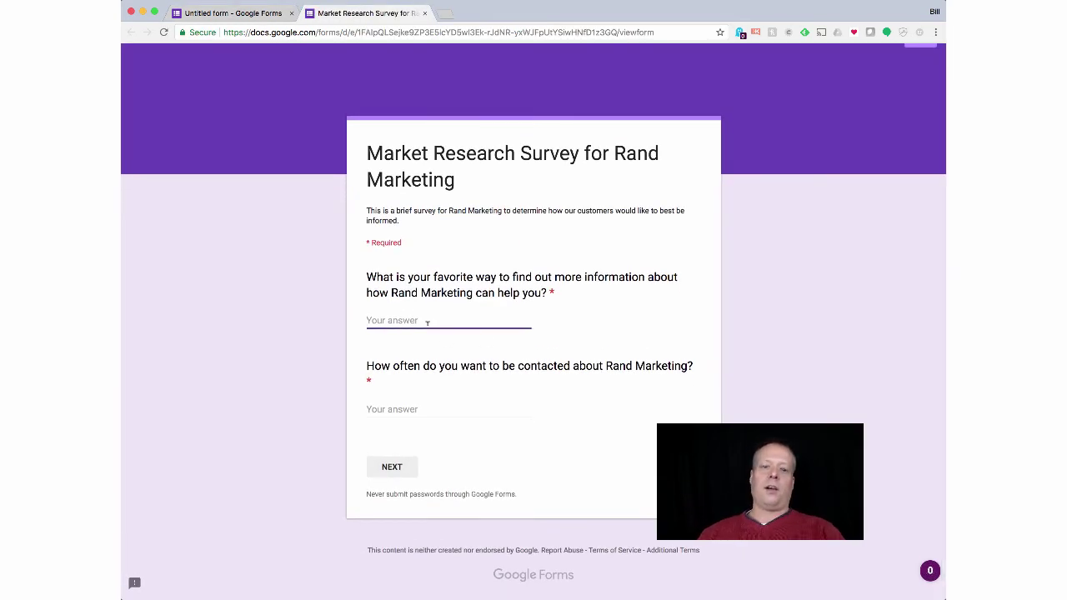
{"action": "type", "text": "email"}
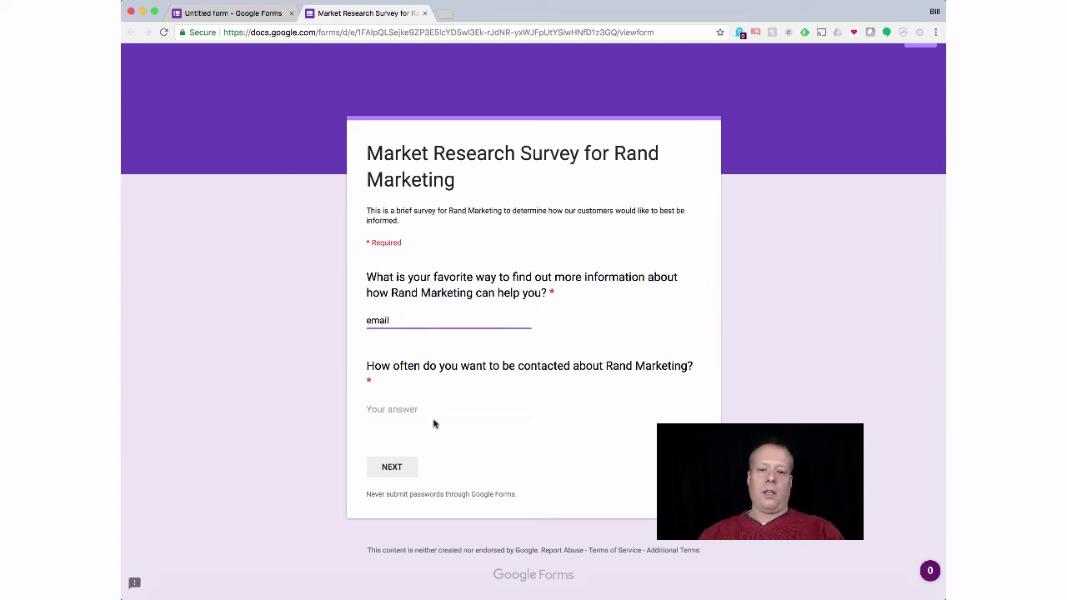
{"action": "left_click", "coordinate": [428, 408]}
{"action": "type", "text": "twice a week"}
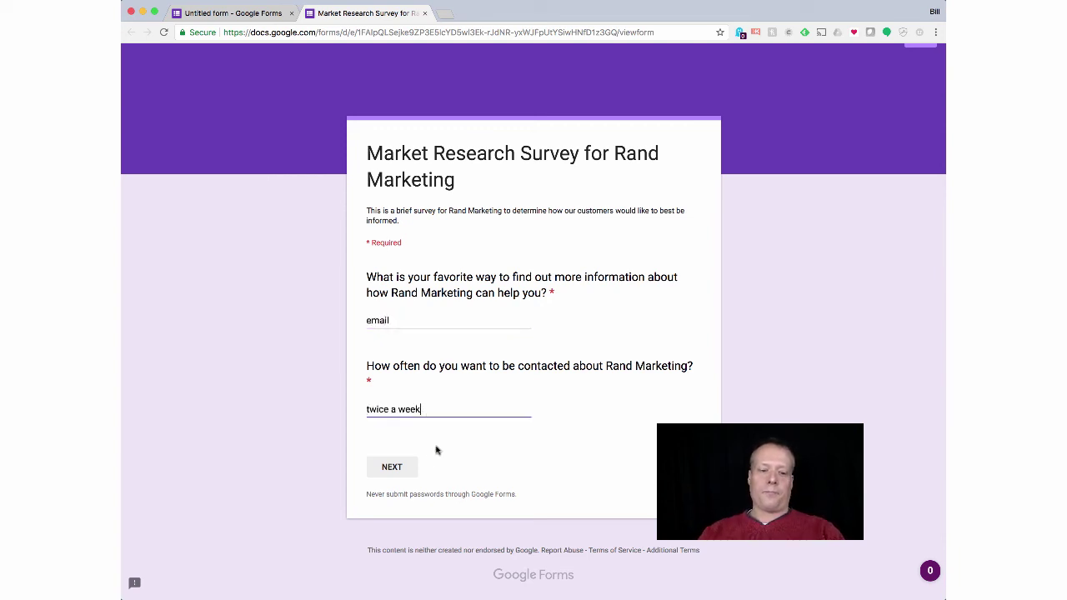
{"action": "left_click", "coordinate": [398, 469]}
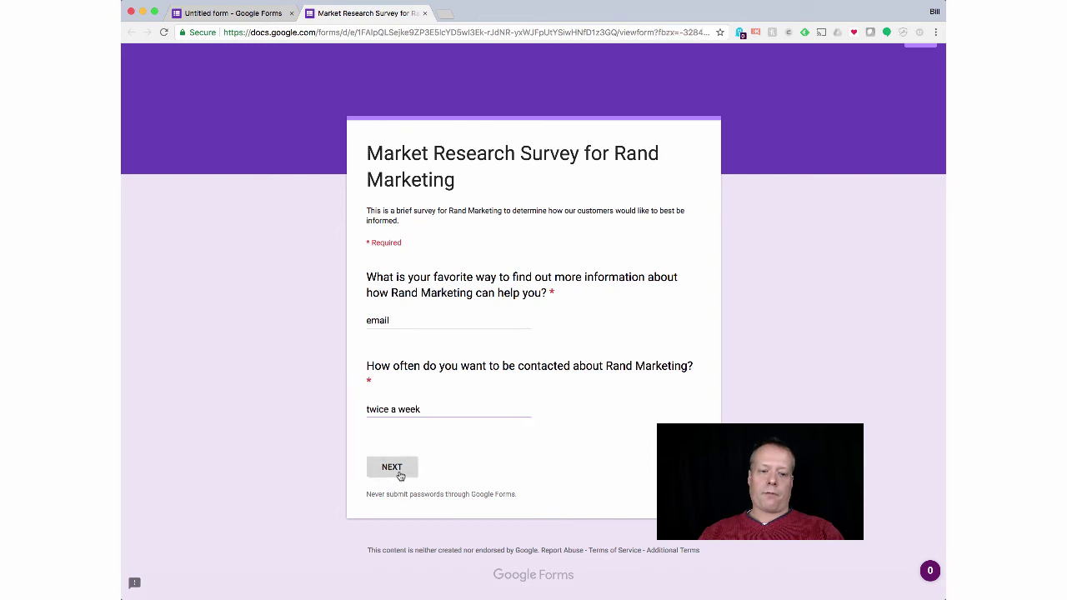
Step: Tick Social Media and Website, choose 1 / week and 2-3 / mont, and submit
{"action": "scroll", "coordinate": [474, 379], "scroll_direction": "down", "scroll_amount": 3}
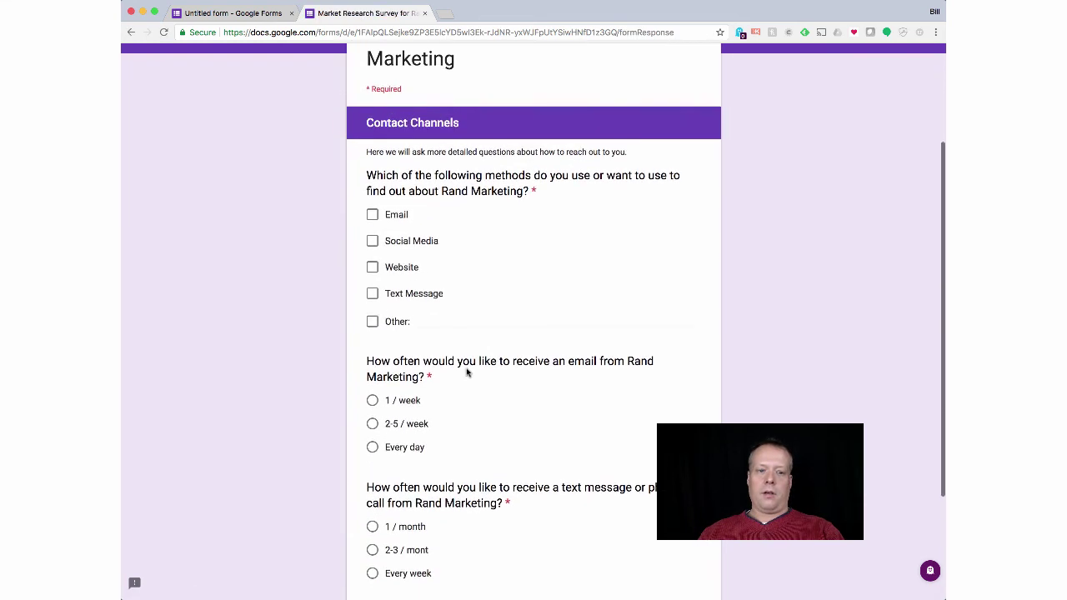
{"action": "left_click", "coordinate": [372, 241]}
{"action": "left_click", "coordinate": [371, 268]}
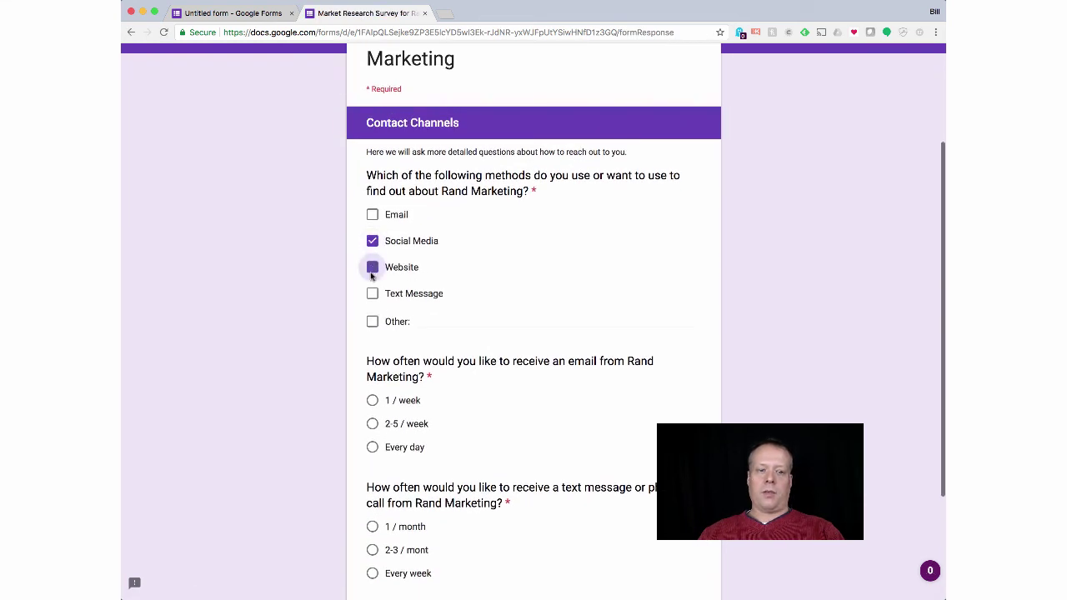
{"action": "left_click", "coordinate": [371, 400]}
{"action": "scroll", "coordinate": [373, 467], "scroll_direction": "down", "scroll_amount": 2}
{"action": "left_click", "coordinate": [373, 474]}
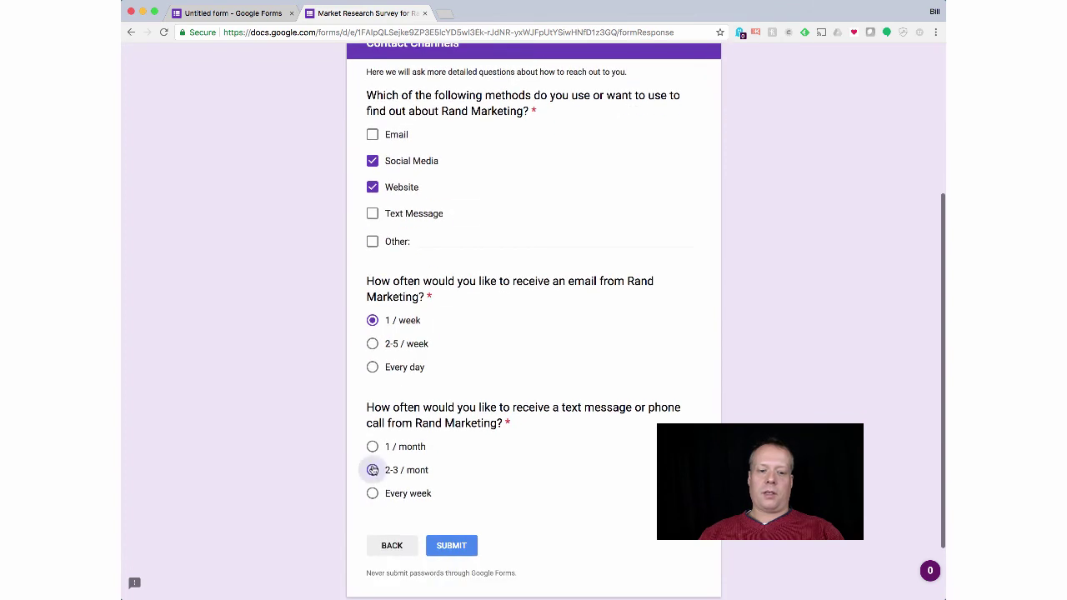
{"action": "left_click", "coordinate": [453, 545]}
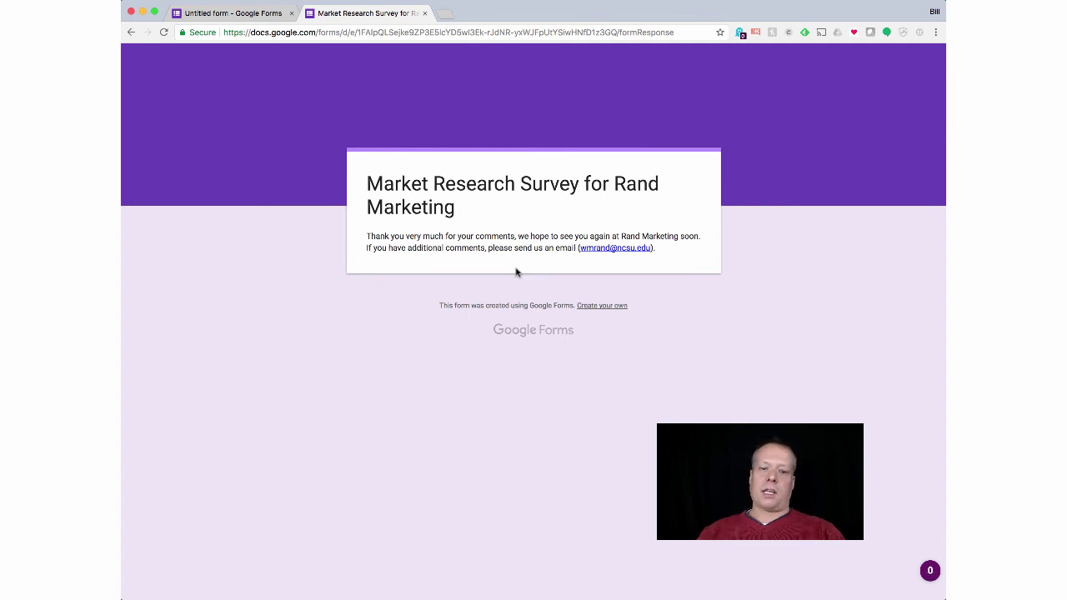
{"action": "key", "text": "super+bracketleft"}
Step: Close the preview and review the Responses summary showing 'email' and 'twice a week'
{"action": "key", "text": "super+w"}
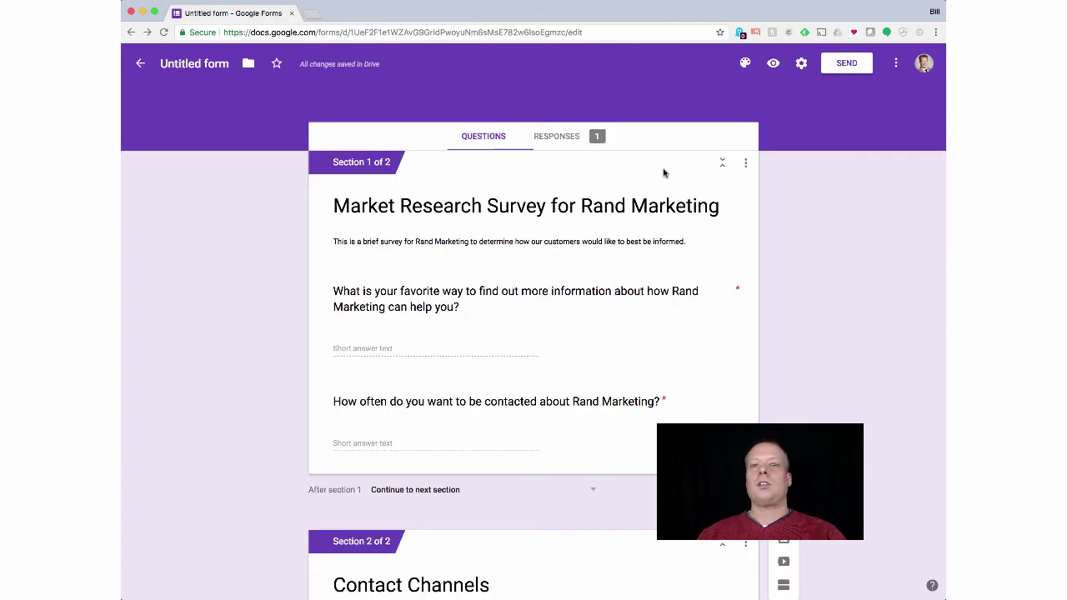
{"action": "left_click", "coordinate": [608, 141]}
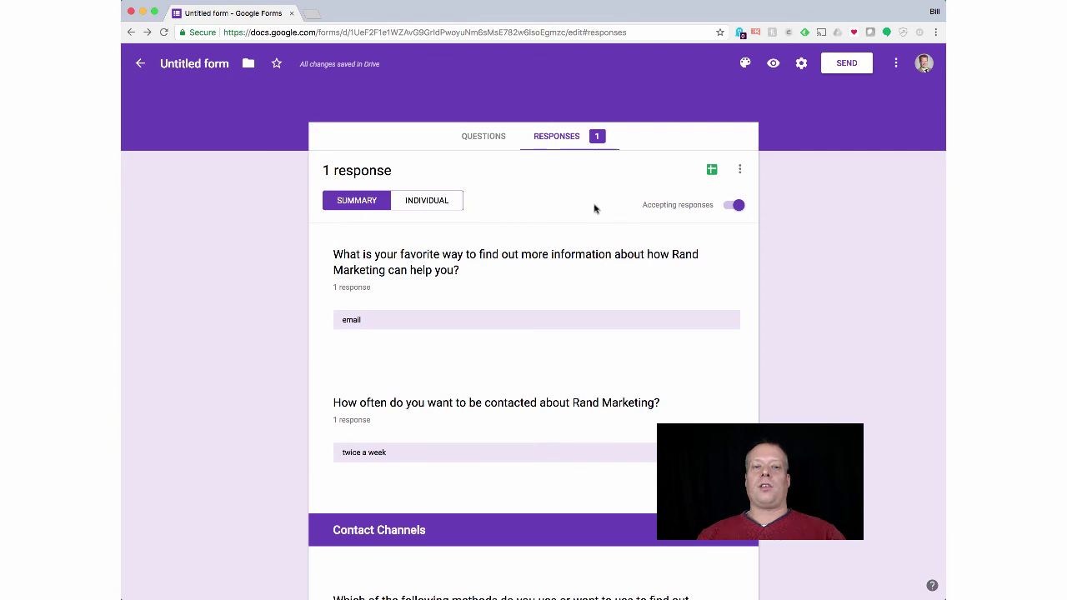
{"action": "scroll", "coordinate": [569, 274], "scroll_direction": "down", "scroll_amount": 5}
{"action": "scroll", "coordinate": [569, 274], "scroll_direction": "down", "scroll_amount": 5}
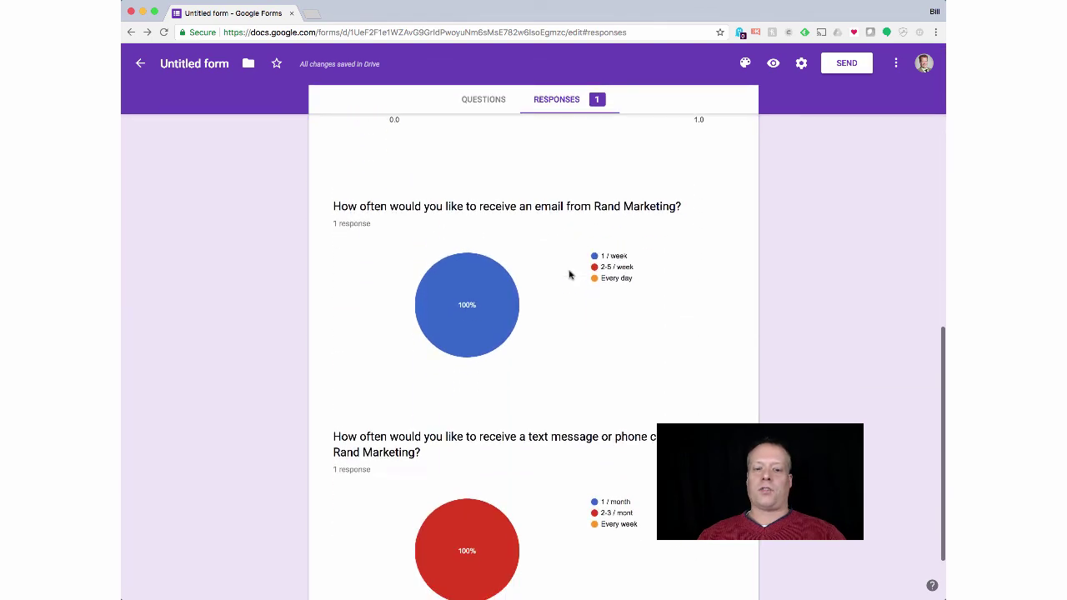
{"action": "scroll", "coordinate": [569, 274], "scroll_direction": "up", "scroll_amount": 6}
{"action": "scroll", "coordinate": [569, 274], "scroll_direction": "up", "scroll_amount": 3}
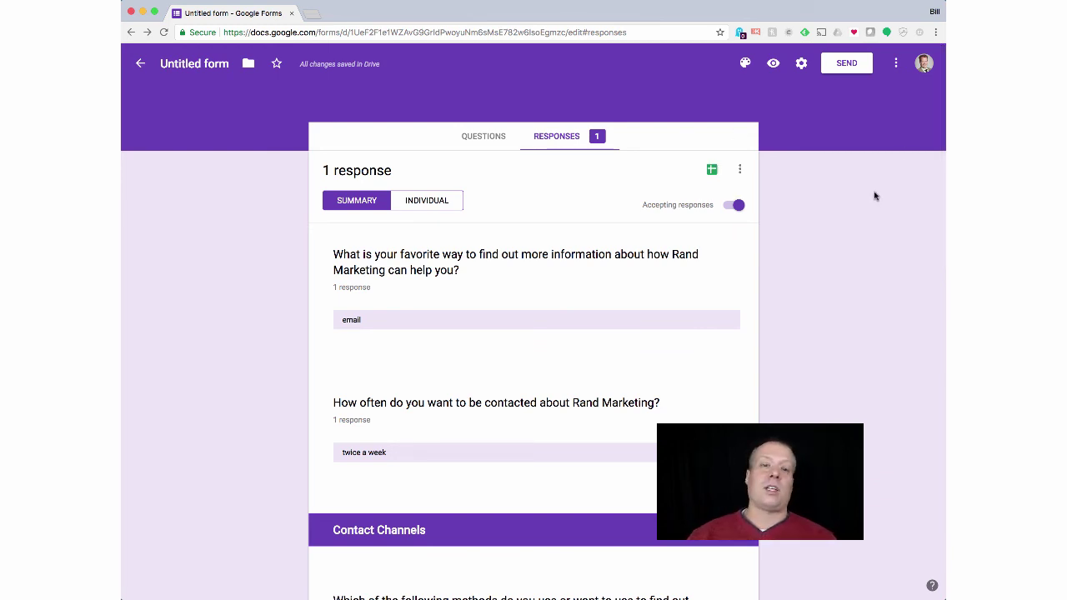
Step: Get the form's sharing link shortened to a goo.gl address and select it
{"action": "left_click", "coordinate": [848, 65]}
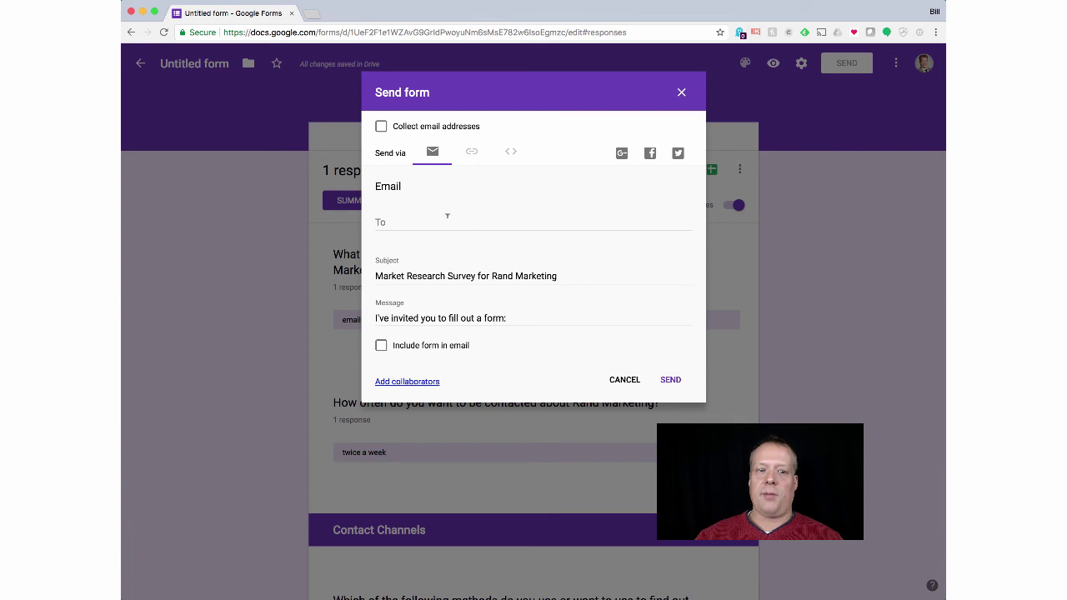
{"action": "left_click", "coordinate": [472, 155]}
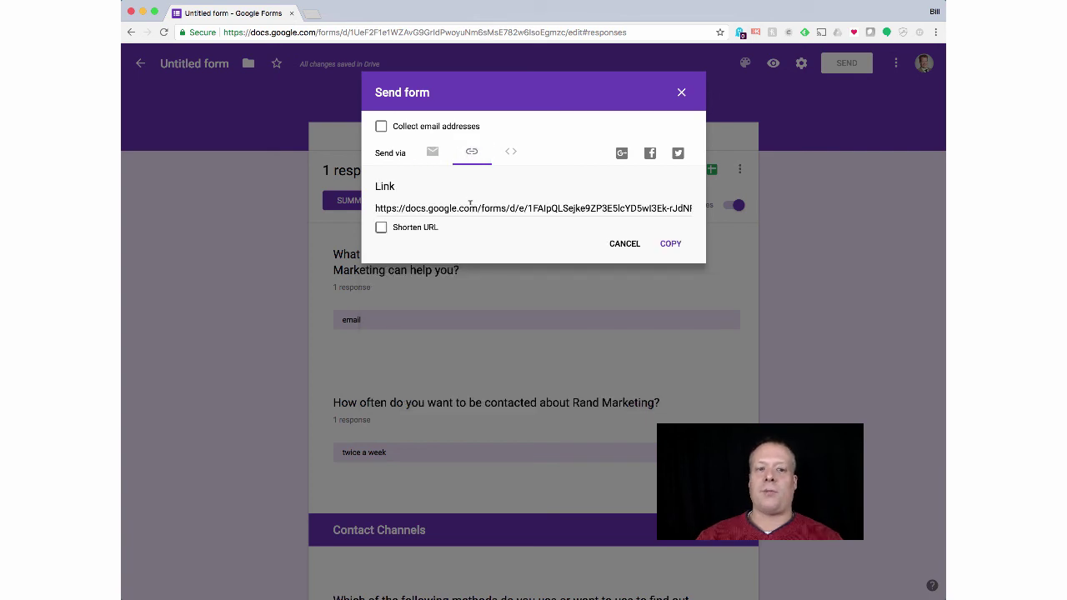
{"action": "left_click", "coordinate": [380, 230]}
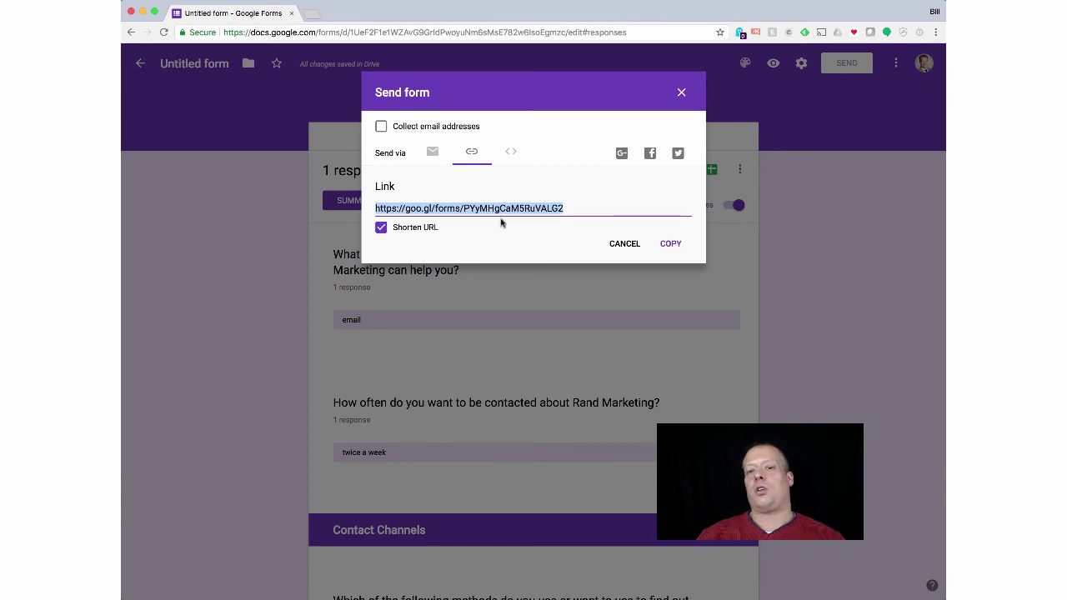
{"action": "left_click", "coordinate": [580, 208]}
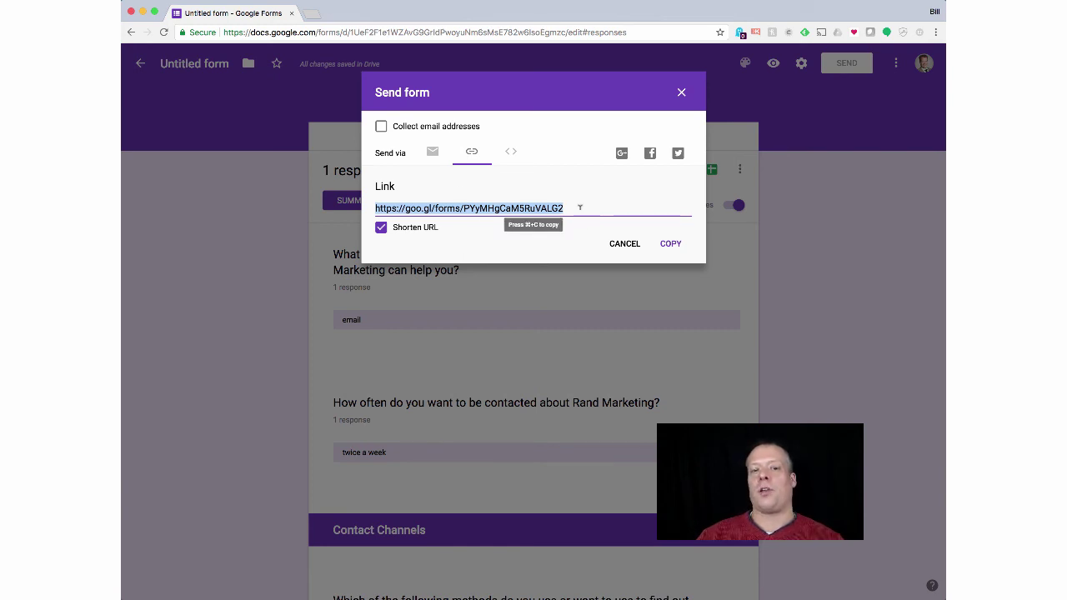